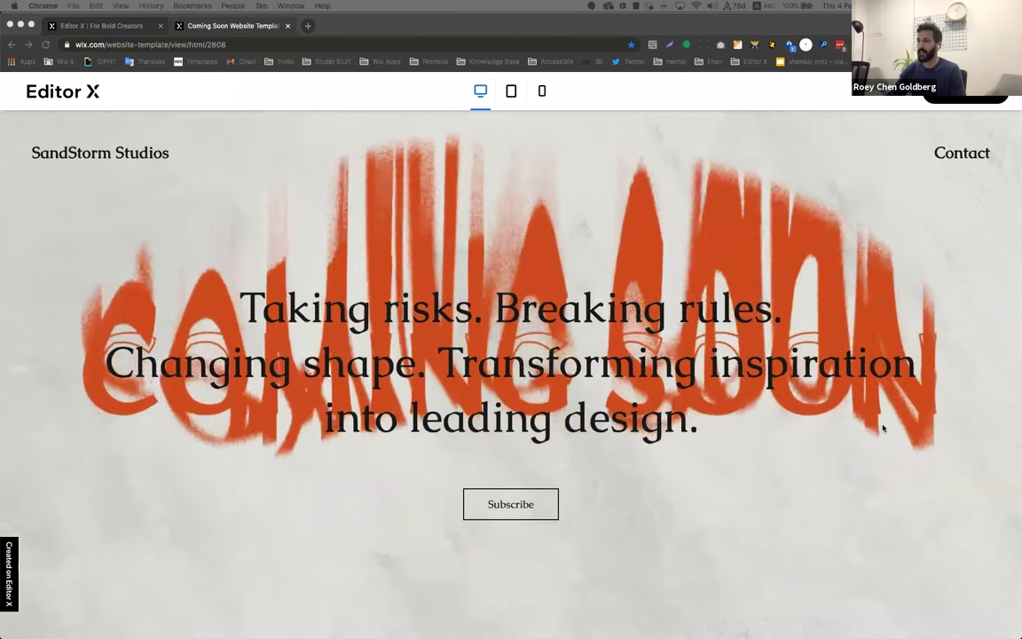
Review the Coming Soon website template preview from its opening screen to its footer and back
scroll(882, 429, down, 10)
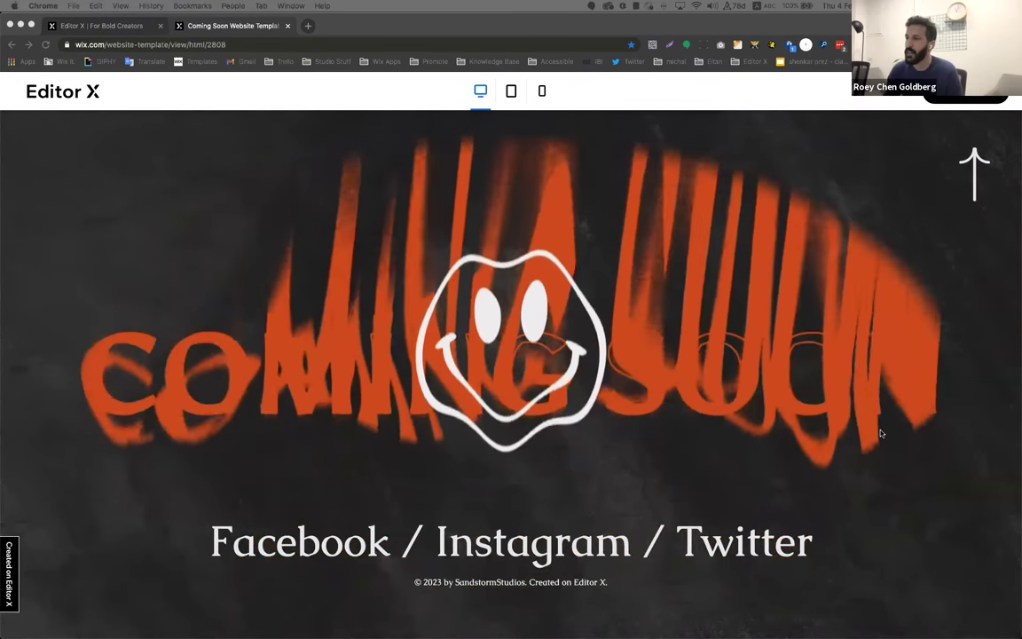
scroll(790, 393, up, 5)
scroll(790, 393, up, 3)
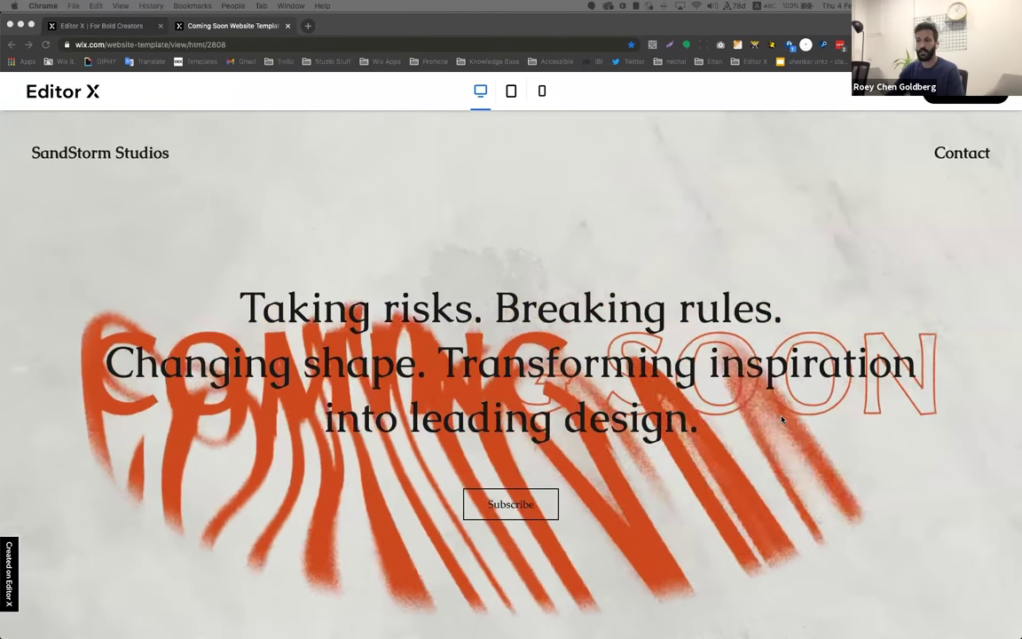
scroll(757, 434, down, 5)
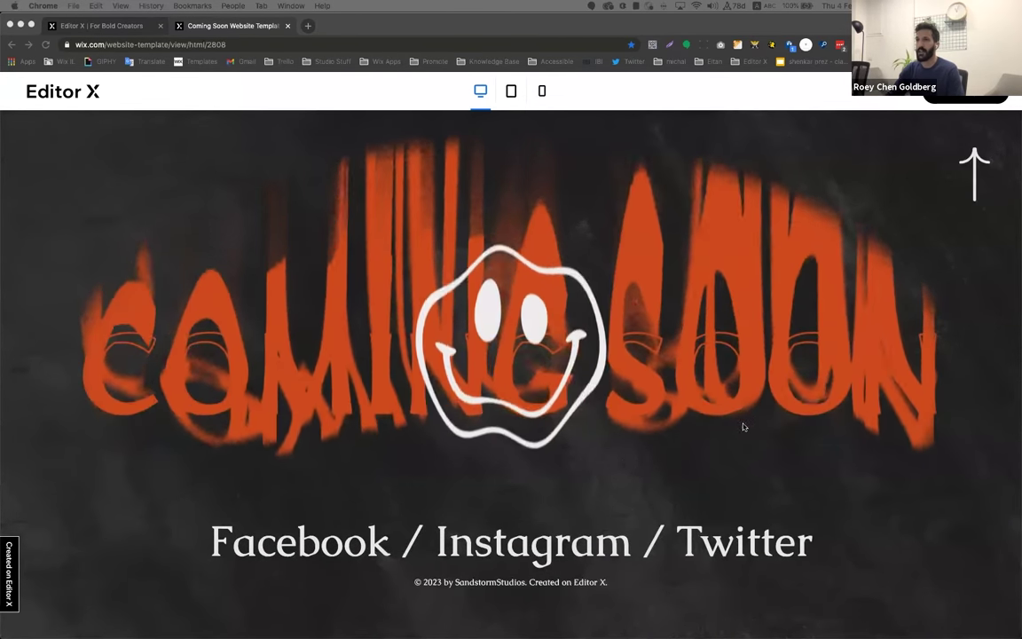
scroll(741, 424, up, 5)
Switch to the blank site in Editor X and apply a 1x2 grid to its empty section
click(88, 25)
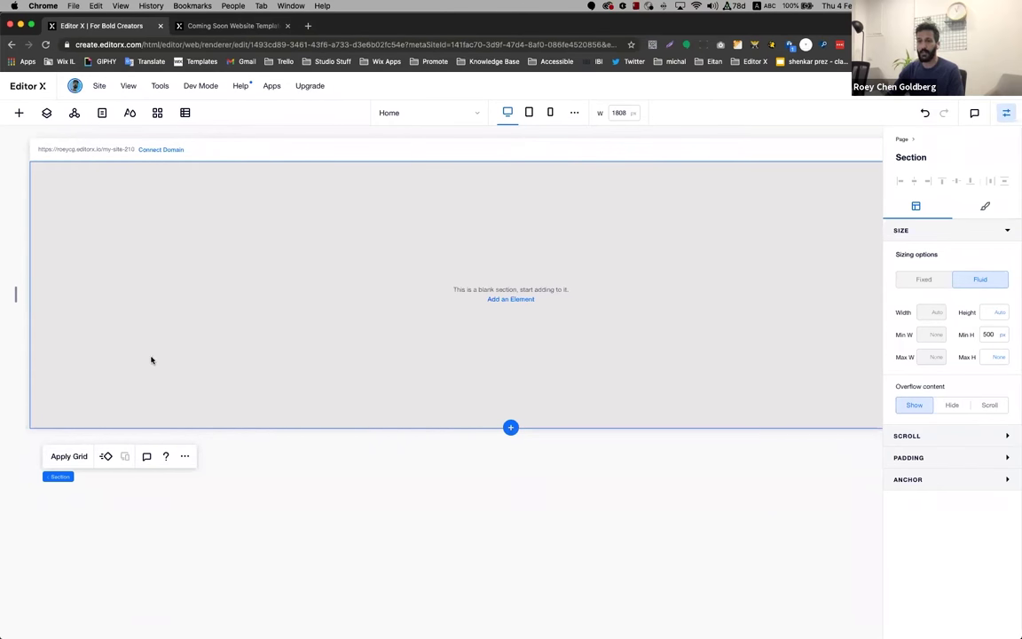
click(69, 456)
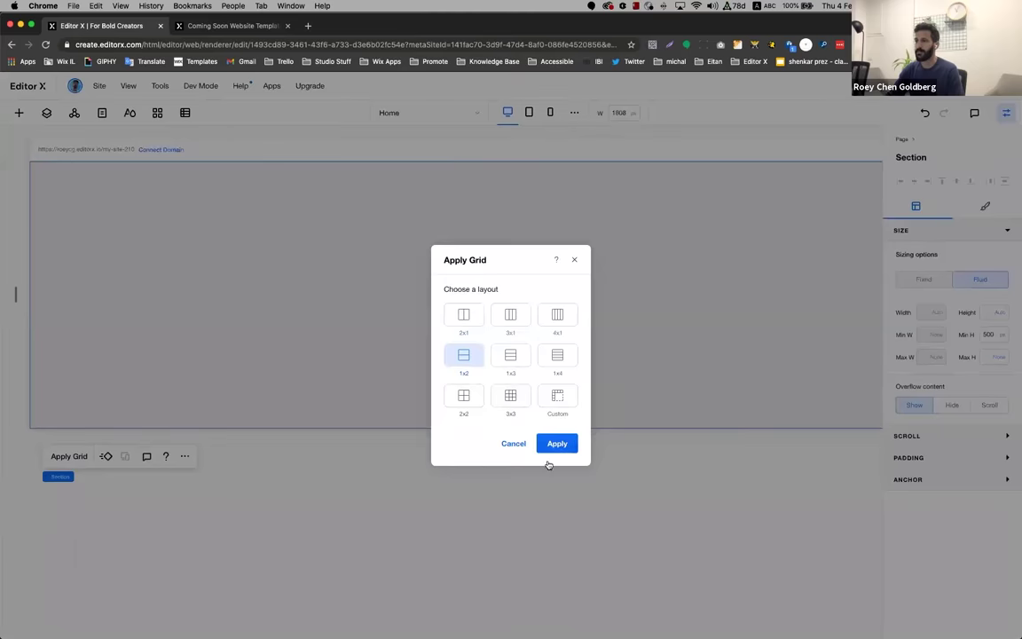
click(556, 444)
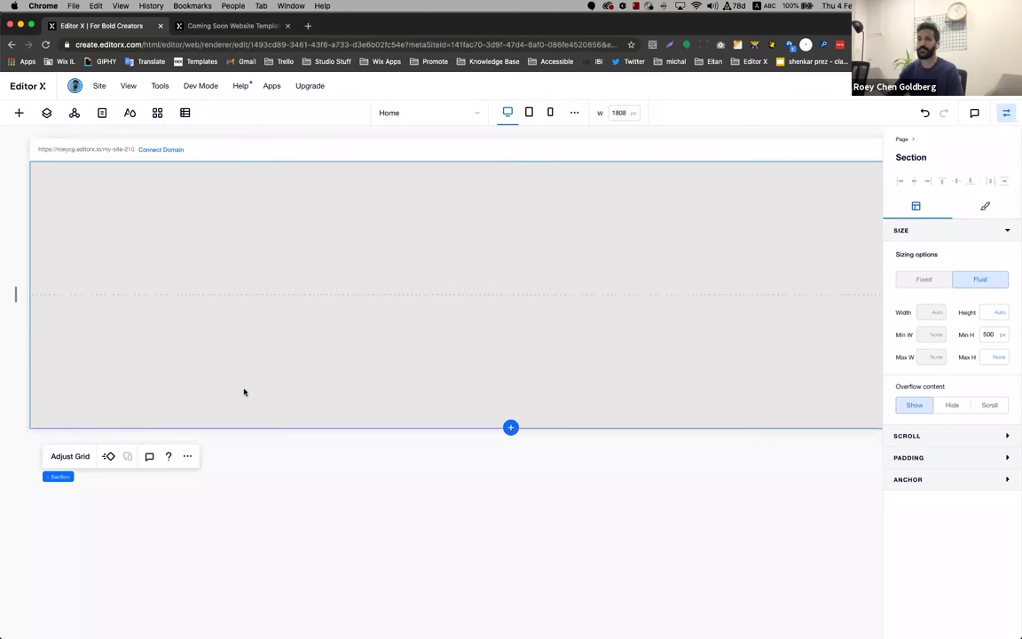
Edit the section's grid and set the first row's height to 100 vh
click(69, 454)
click(512, 393)
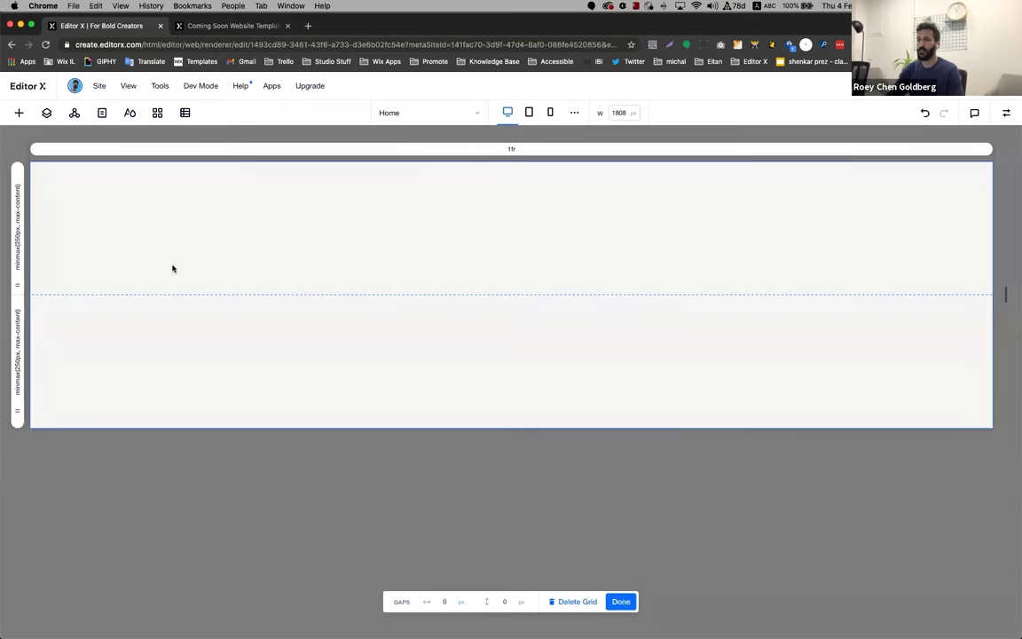
click(17, 241)
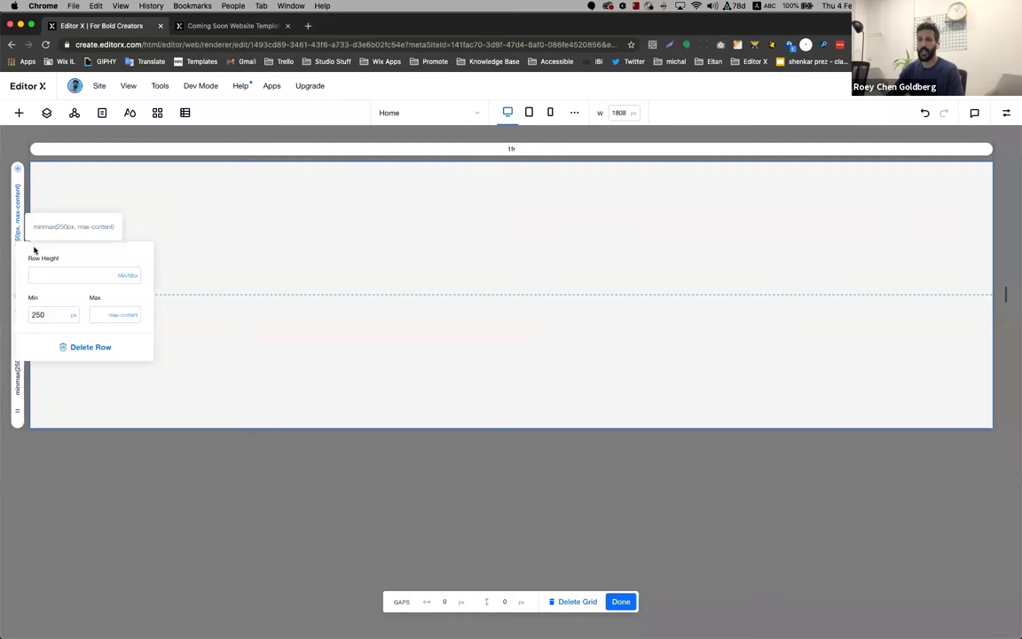
click(130, 276)
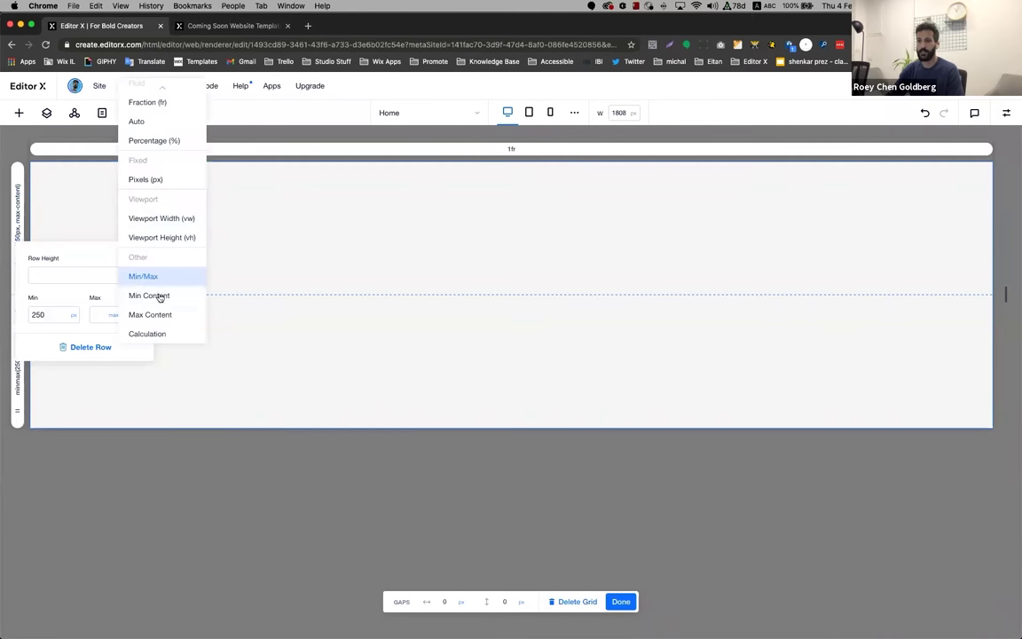
click(166, 236)
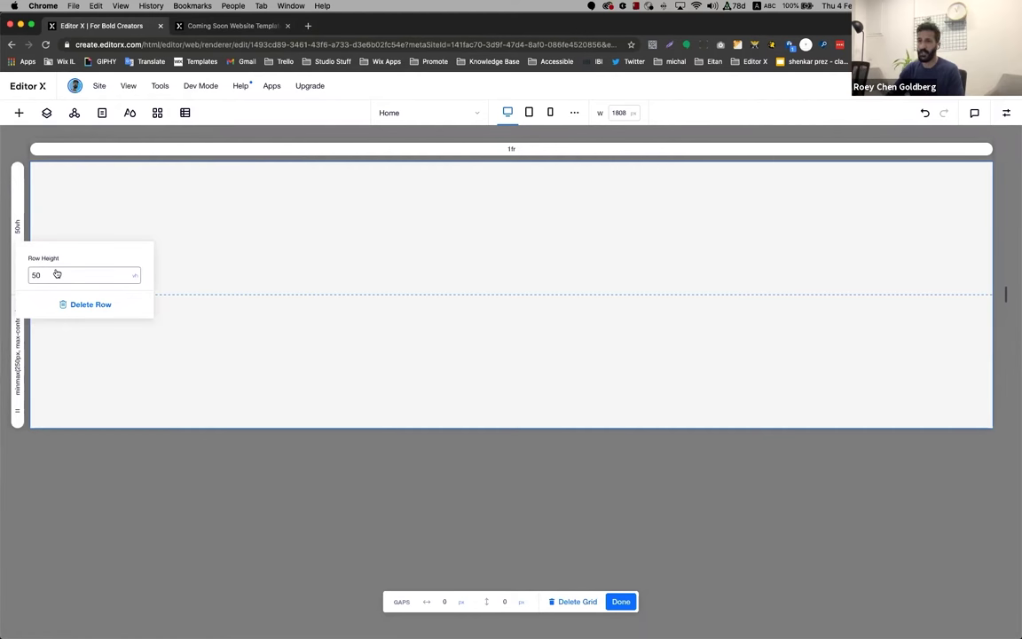
key(Return)
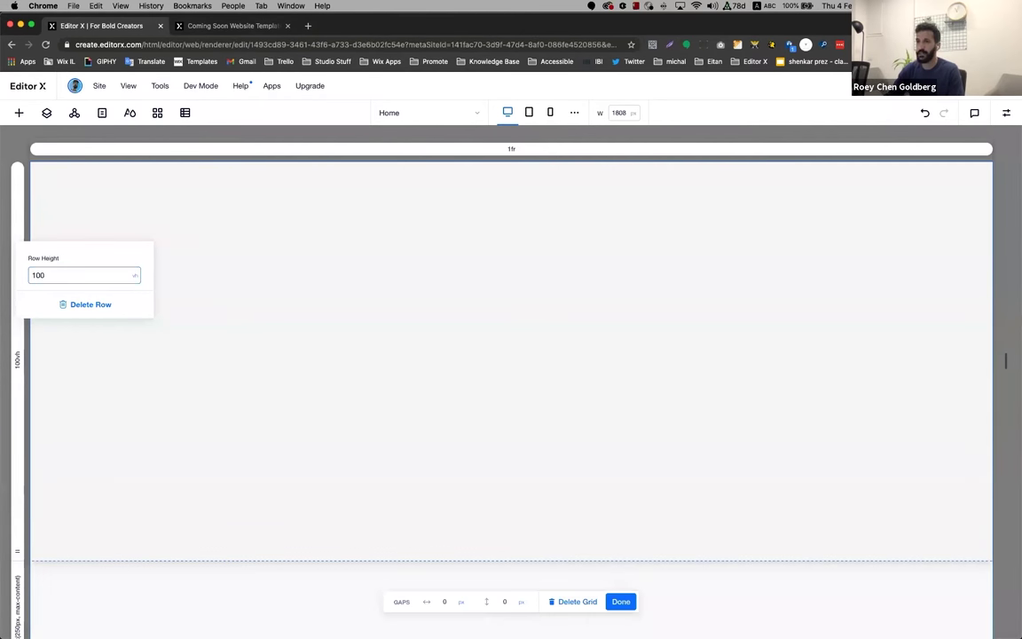
Set the second grid row's height to 100 vh and finish editing the section's grid
scroll(132, 392, down, 3)
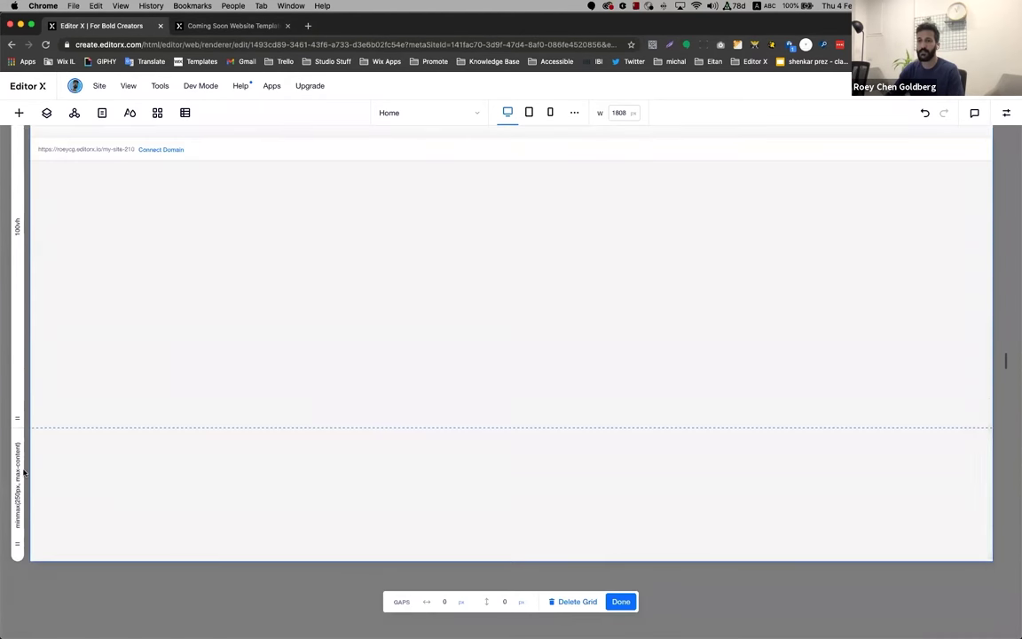
key(Escape)
click(64, 425)
click(80, 393)
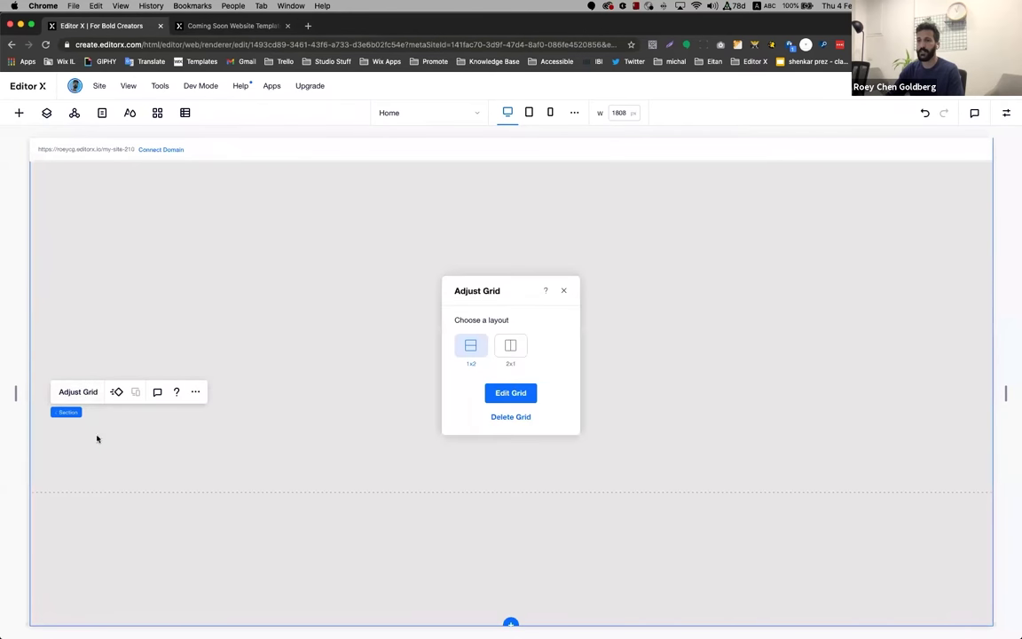
click(486, 398)
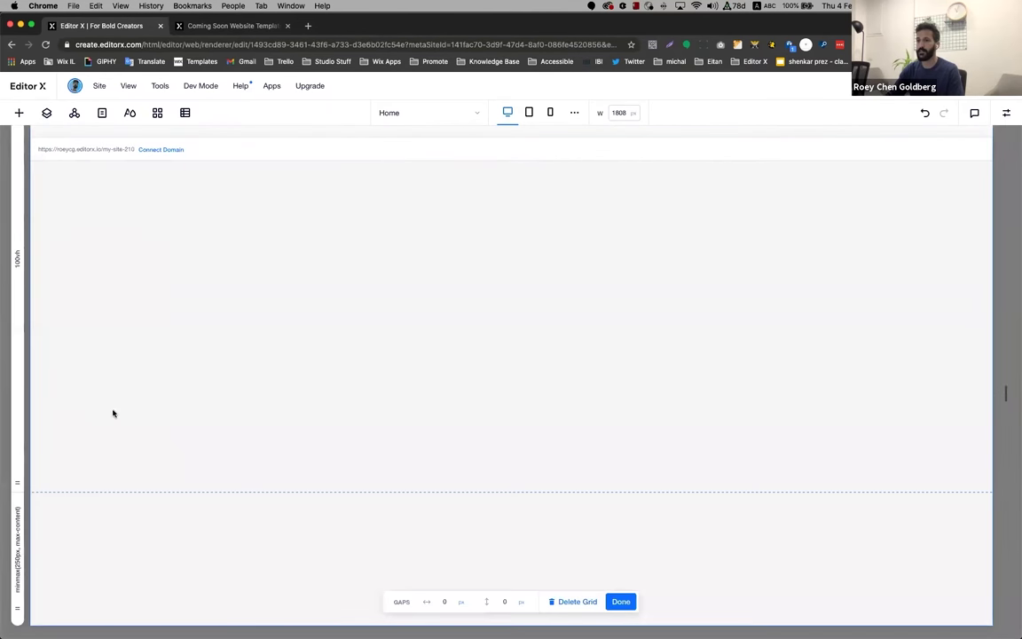
click(18, 530)
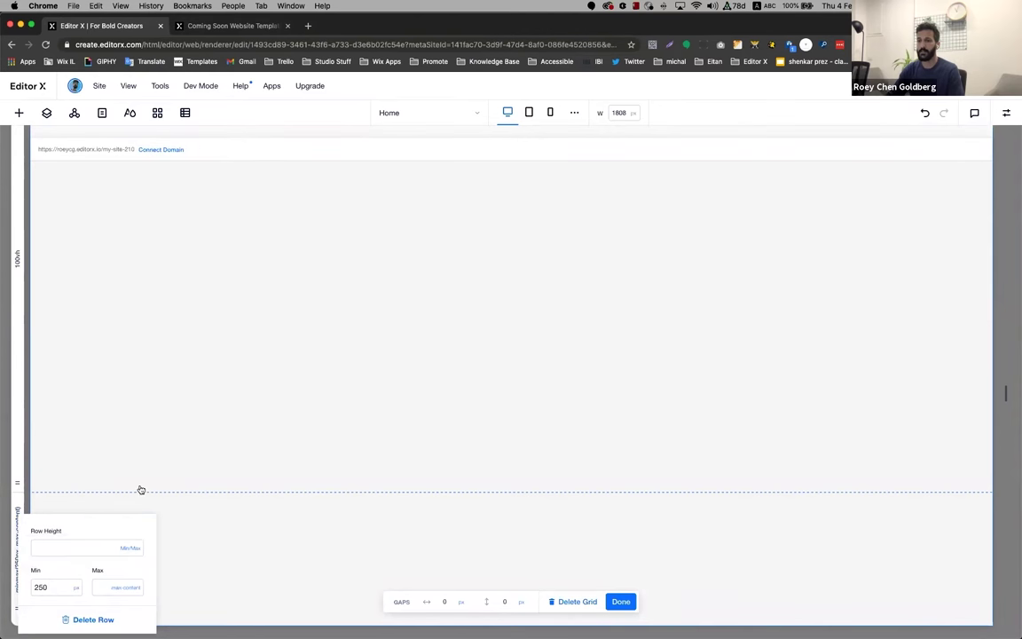
click(131, 548)
click(163, 509)
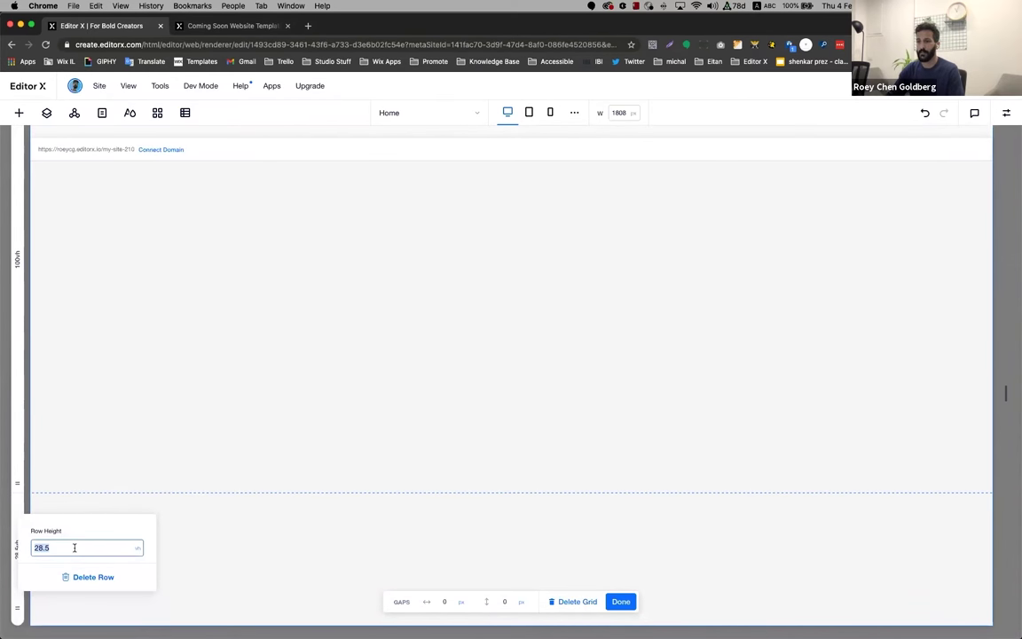
key(Return)
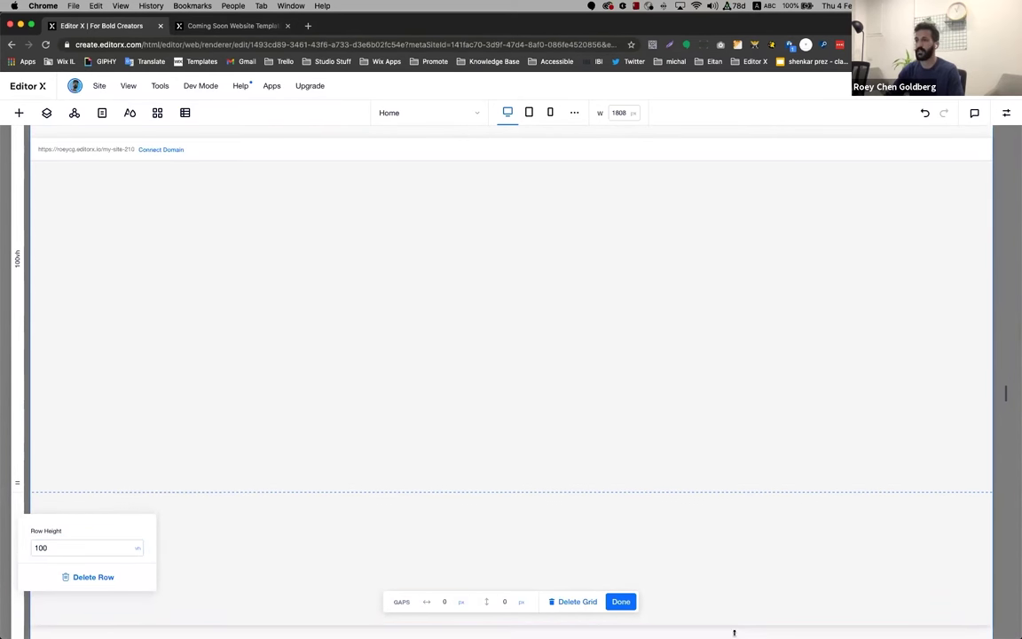
click(619, 602)
click(621, 602)
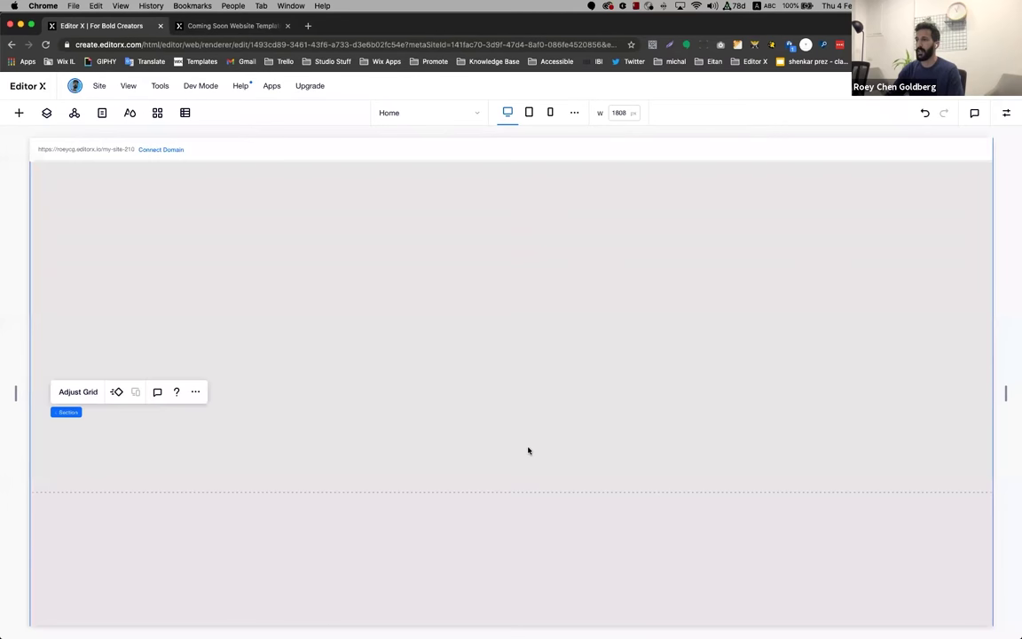
Add the uploaded bg.jpg image to the section's first grid row and stretch it to fill the cell
click(18, 114)
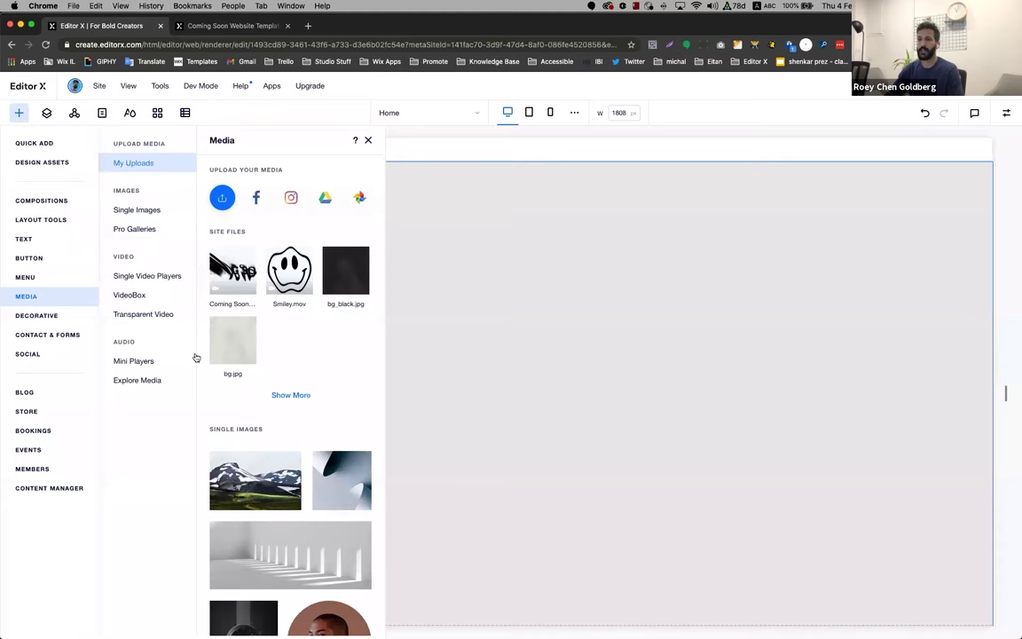
drag(233, 351, 474, 364)
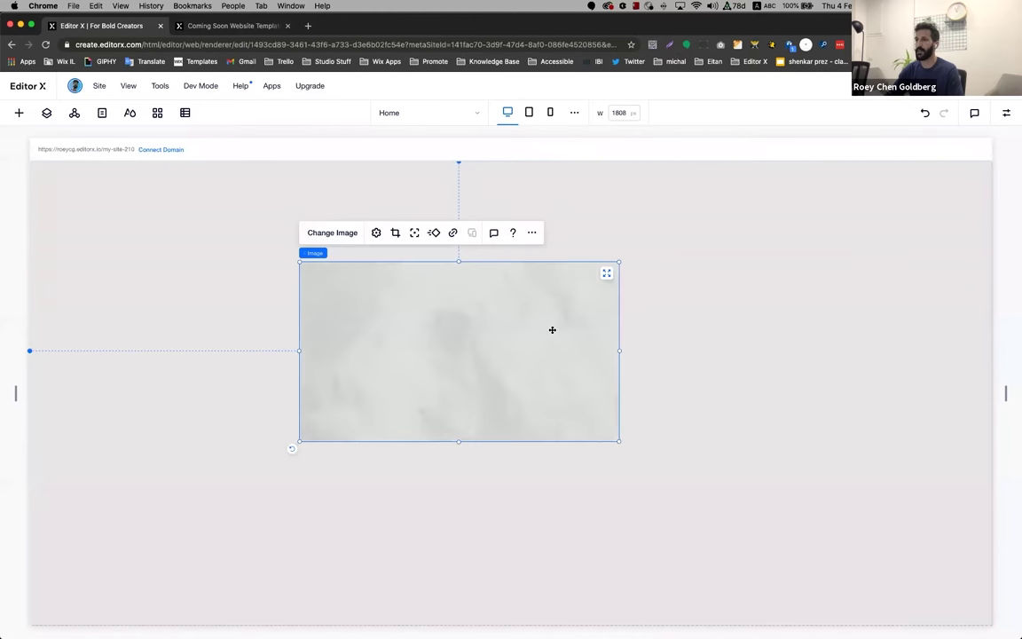
click(606, 276)
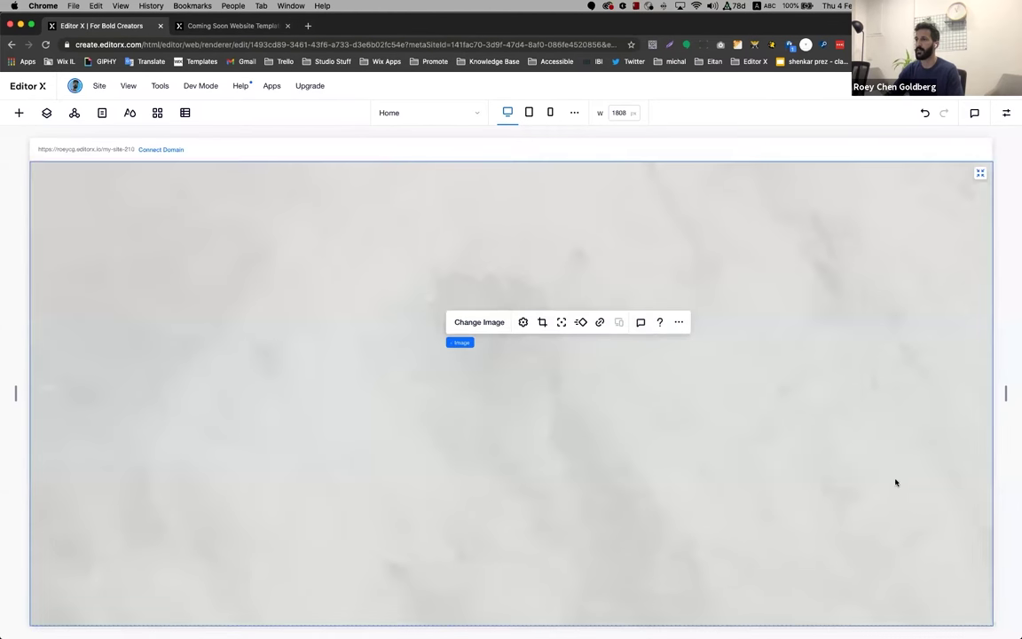
Add a video element from the quick-add elements over the light background image
click(19, 113)
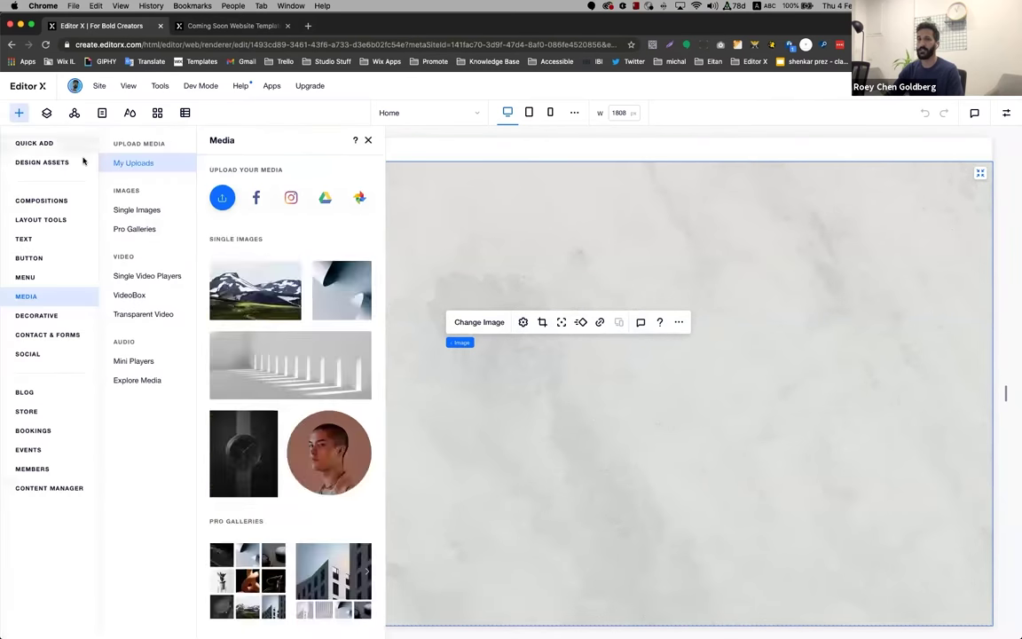
click(34, 144)
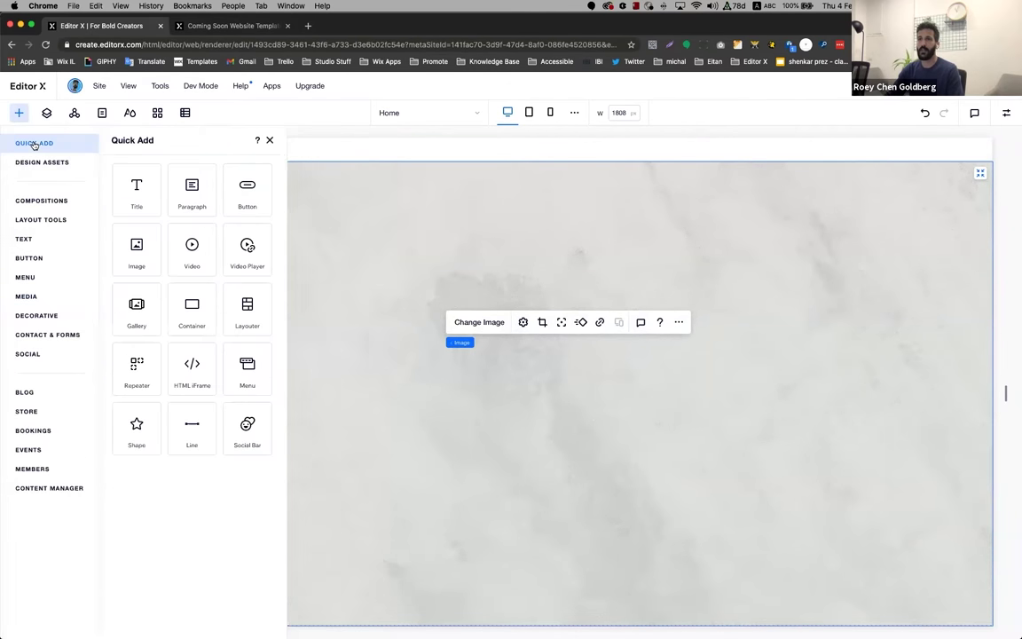
drag(193, 255, 361, 296)
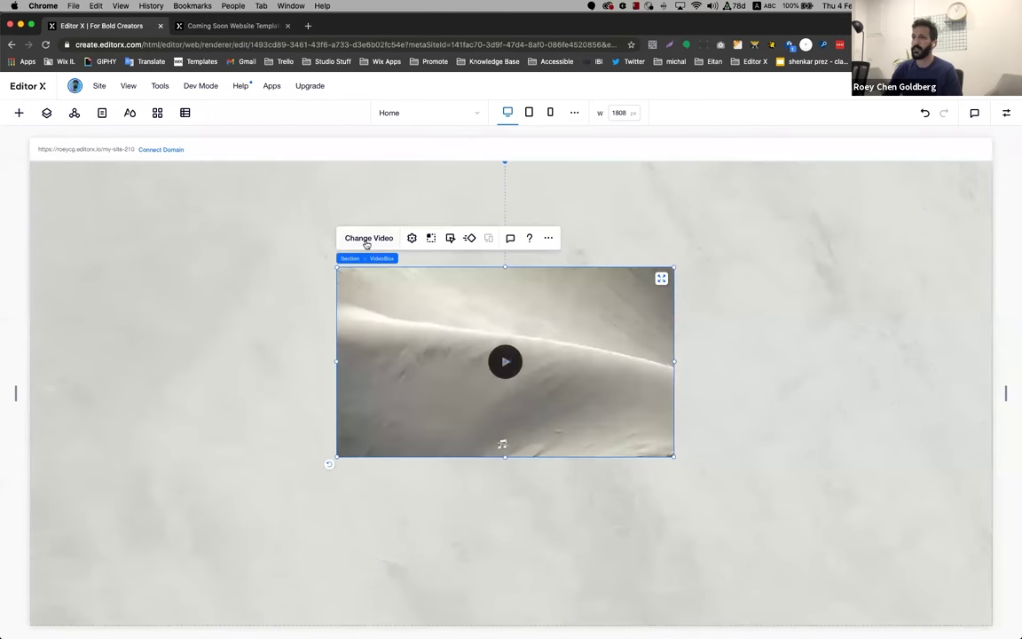
Replace the placeholder video with the walking lion from the Transparent Videos in Media from Wix
click(366, 240)
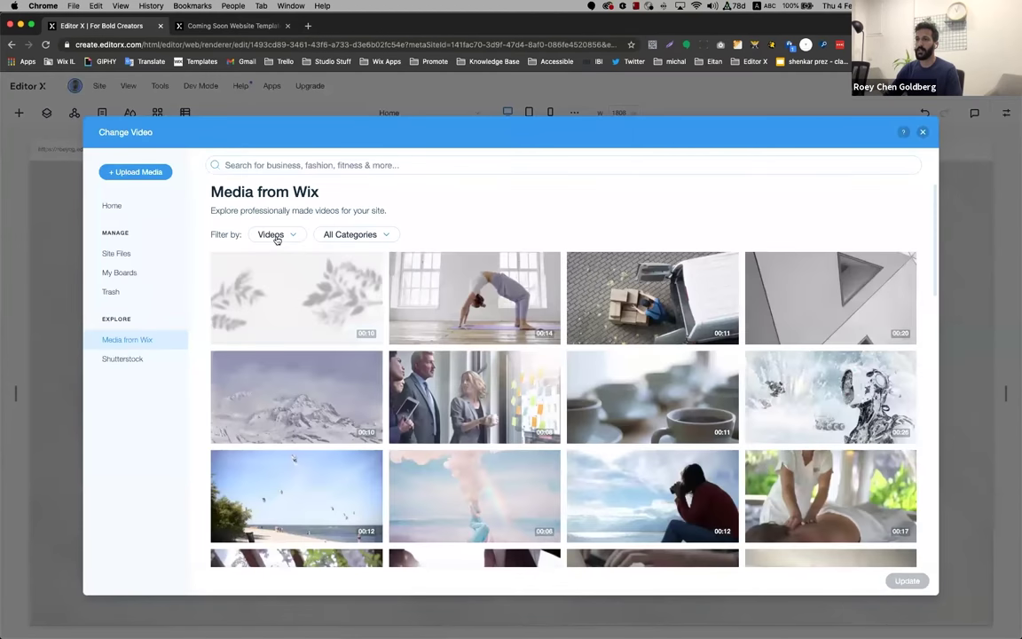
click(277, 291)
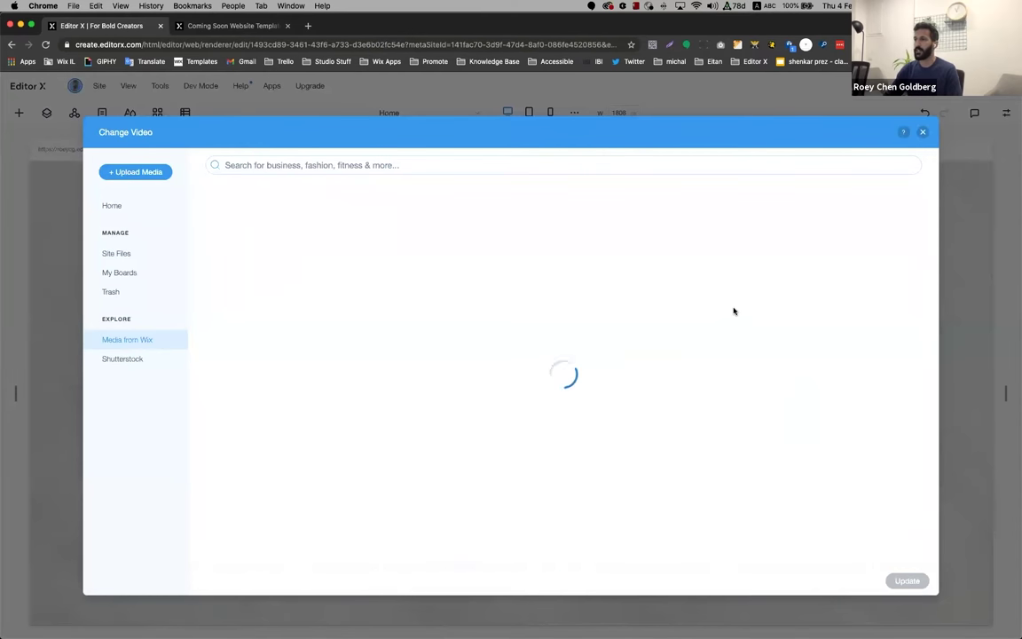
scroll(764, 326, down, 10)
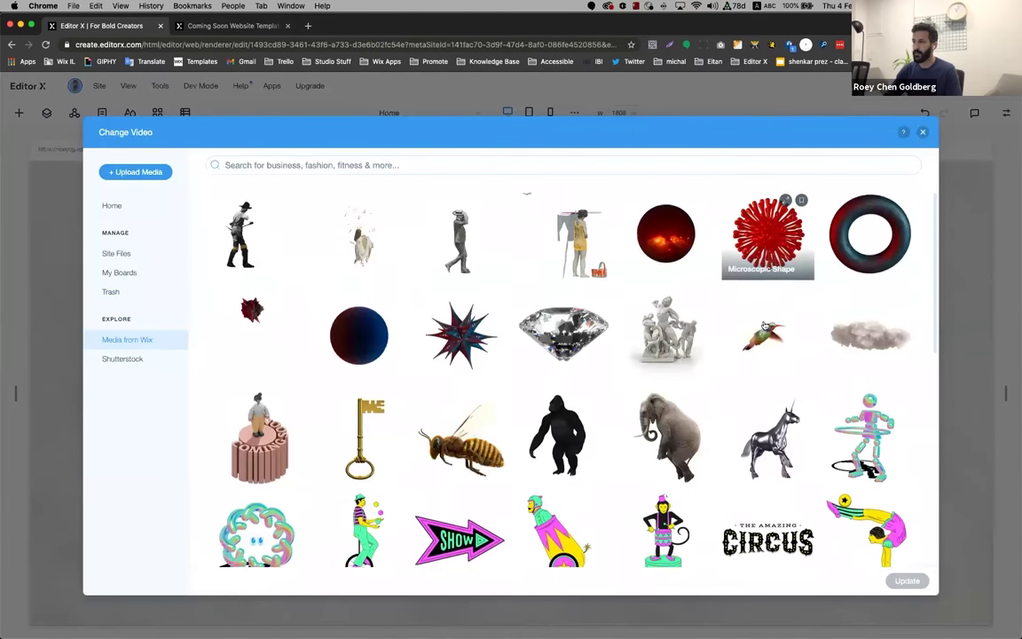
scroll(765, 326, down, 4)
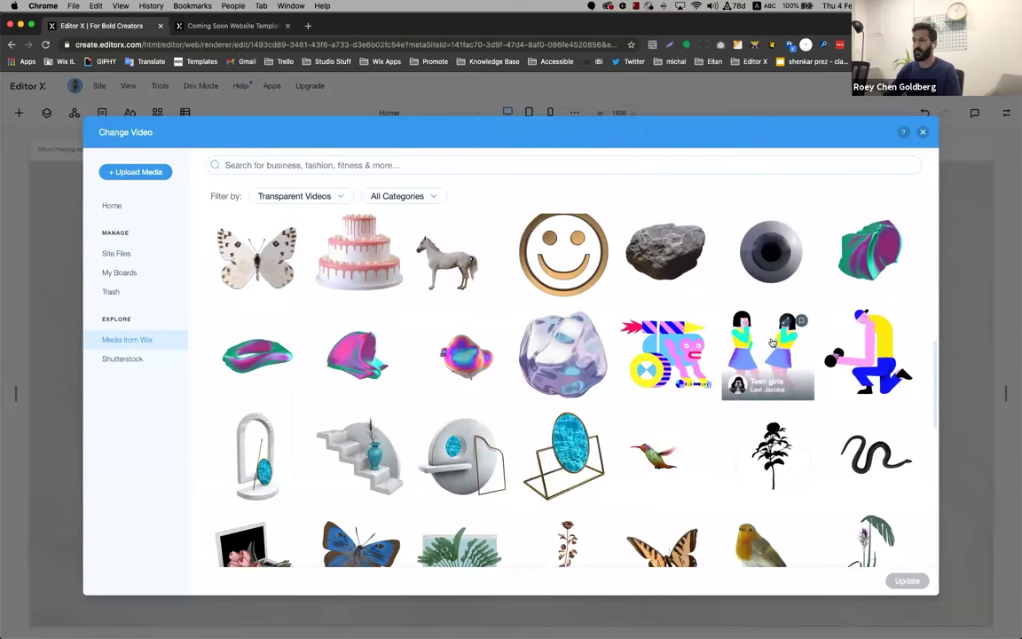
scroll(803, 350, down, 5)
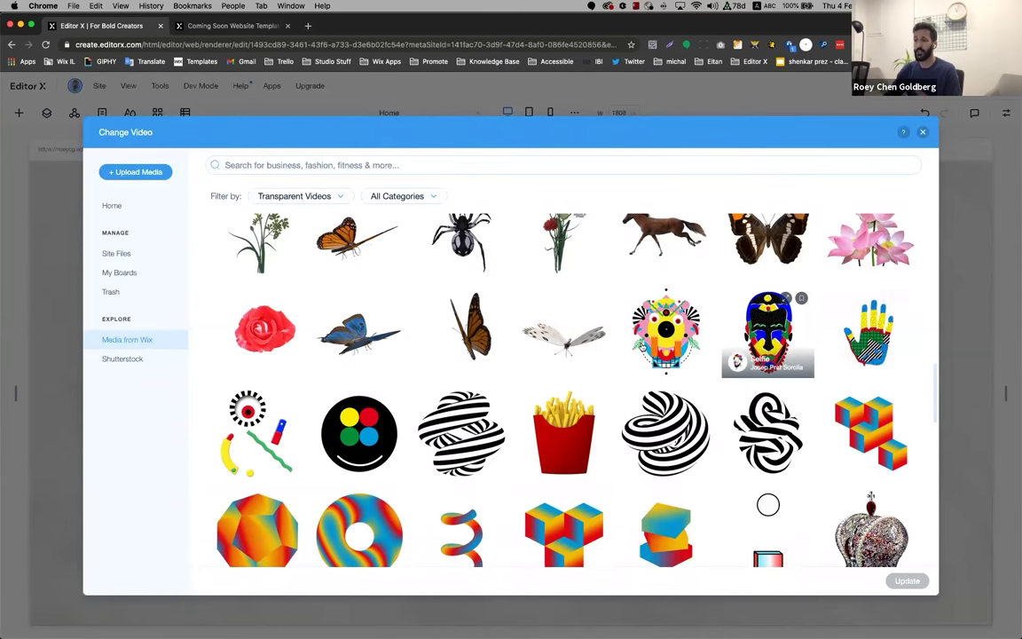
scroll(590, 355, down, 10)
scroll(595, 361, down, 5)
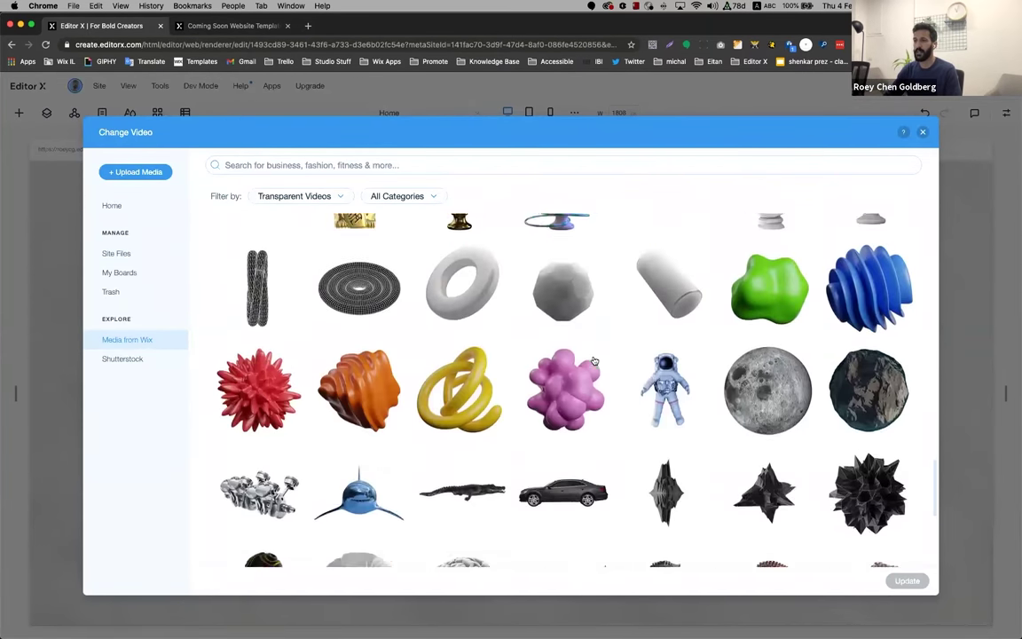
scroll(595, 360, down, 15)
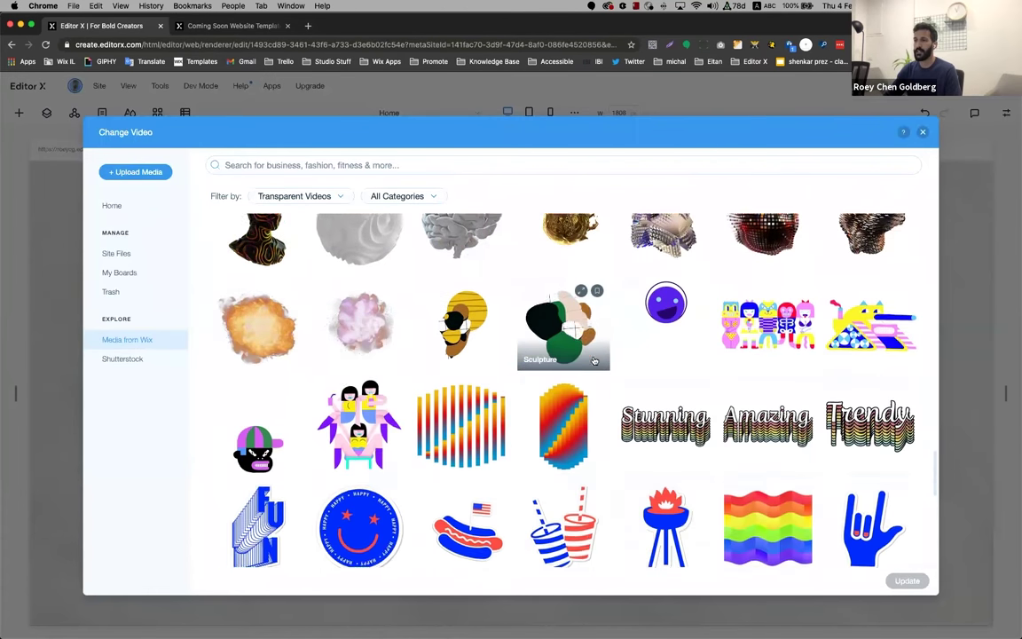
scroll(621, 373, down, 8)
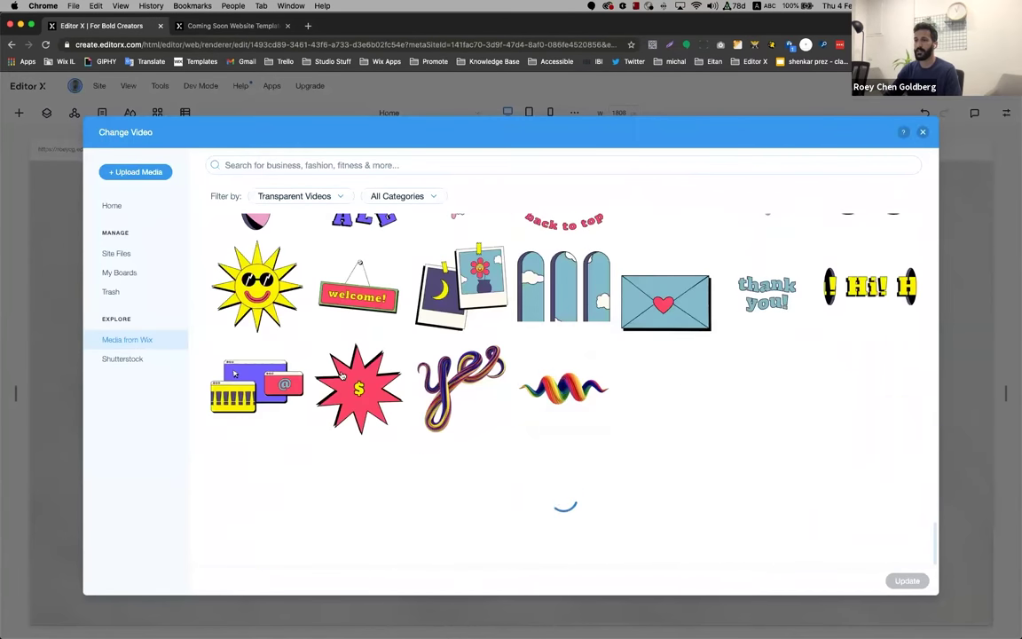
scroll(342, 376, down, 13)
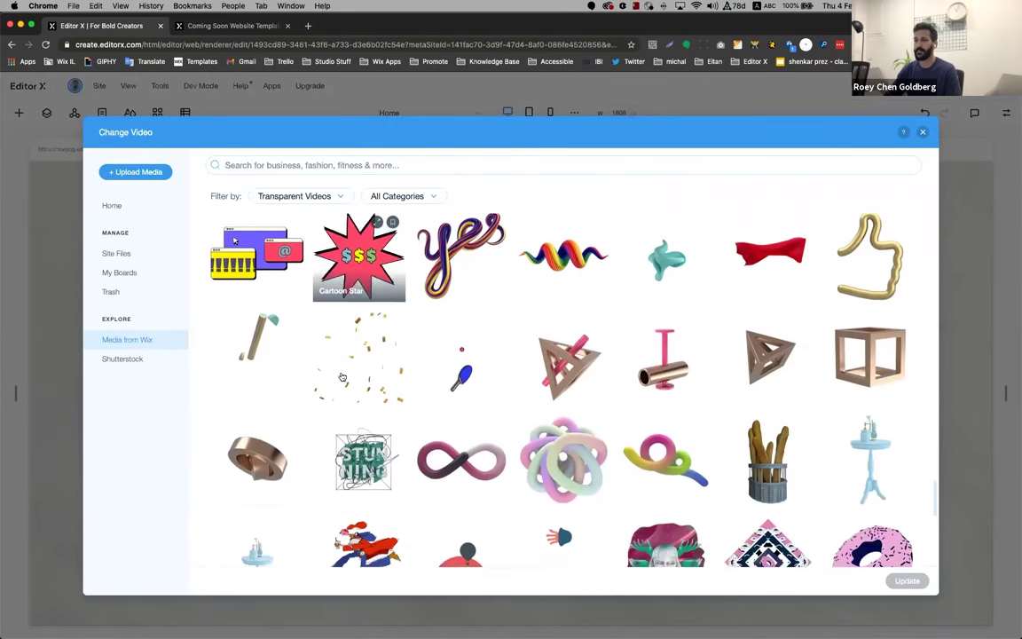
scroll(342, 376, down, 4)
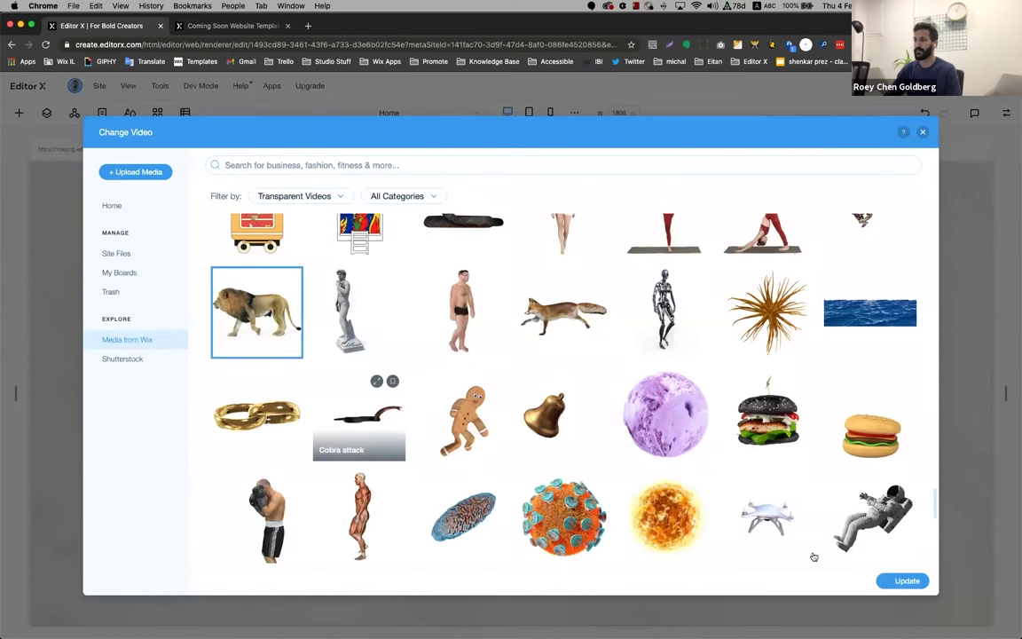
key(Return)
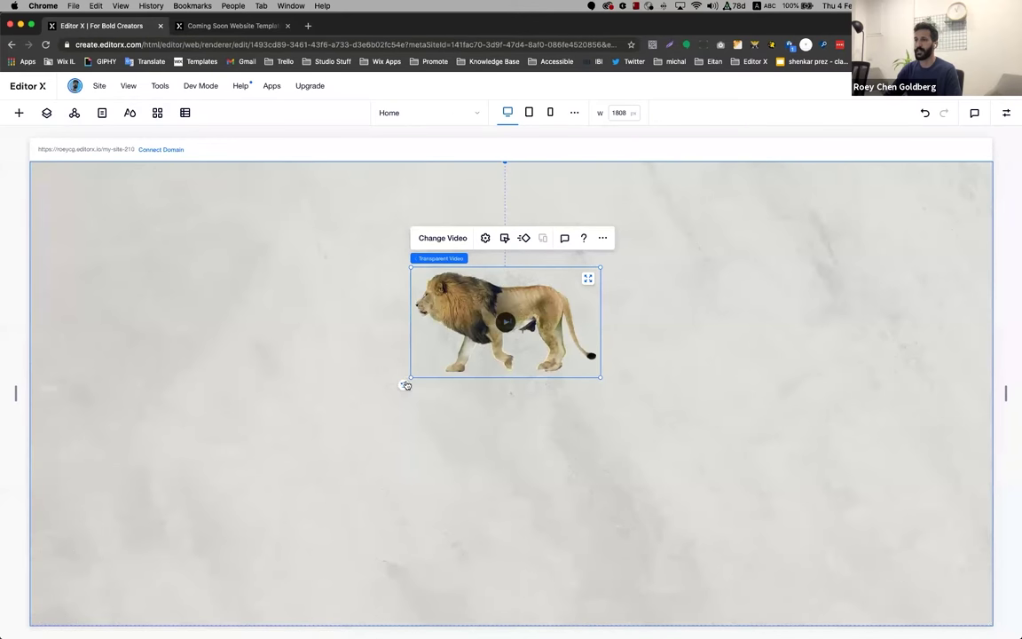
Enlarge the lion video to about 38.3% width, move it toward the middle of the section and preview the page
drag(409, 377, 224, 483)
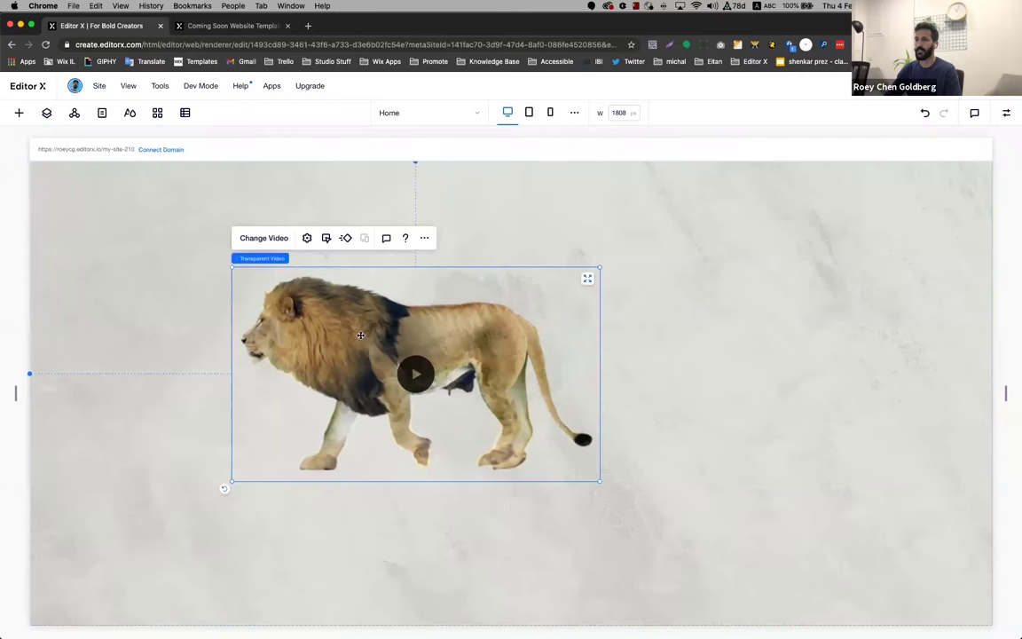
drag(350, 307, 431, 337)
click(941, 86)
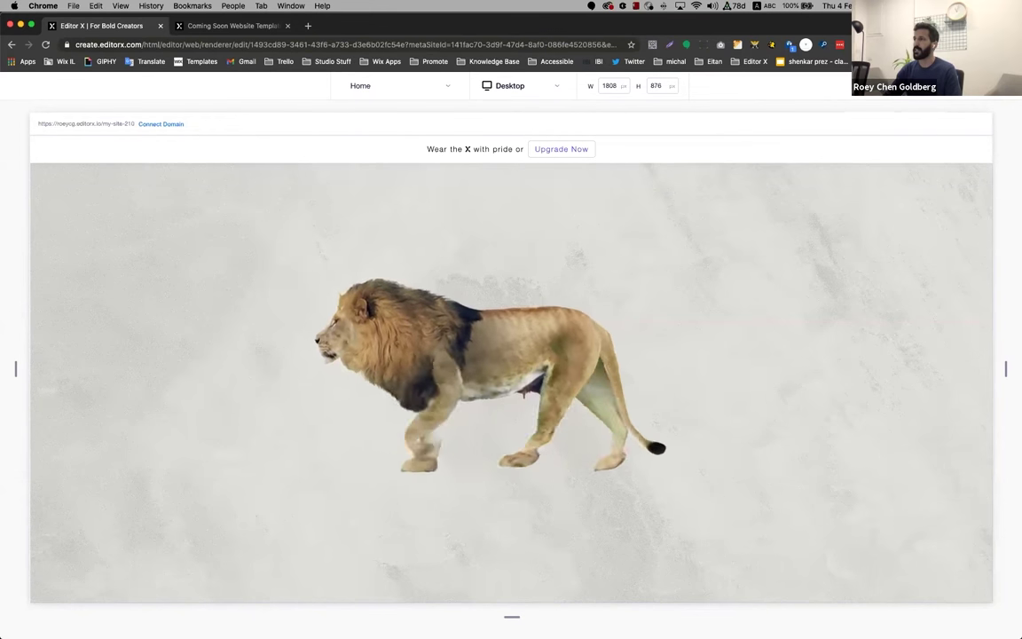
key(Escape)
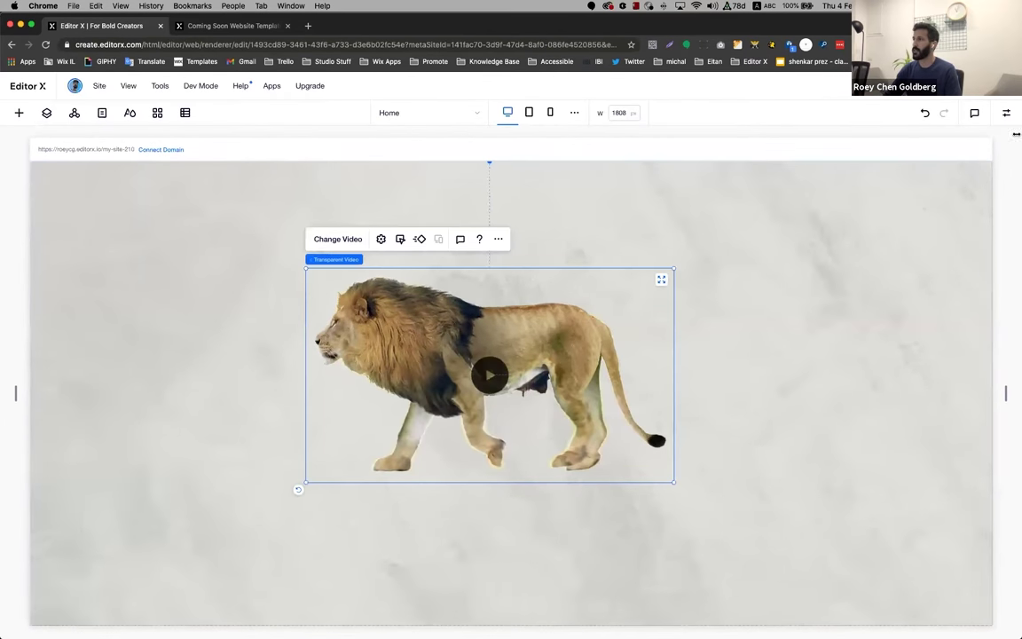
Turn on recoloring for the transparent video and apply the Light Wash style
click(1006, 114)
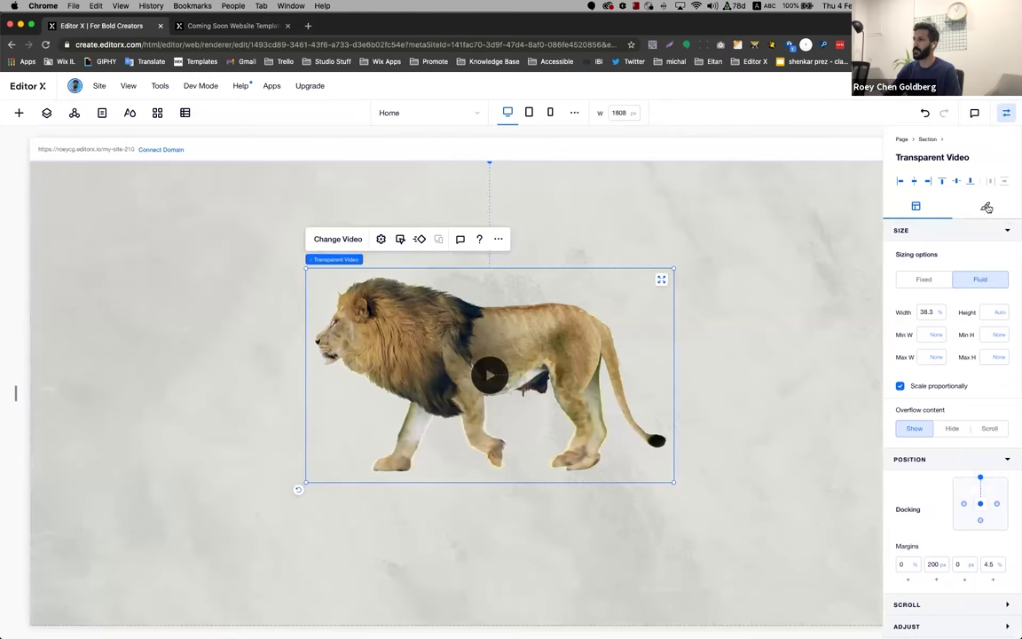
click(986, 207)
click(1000, 258)
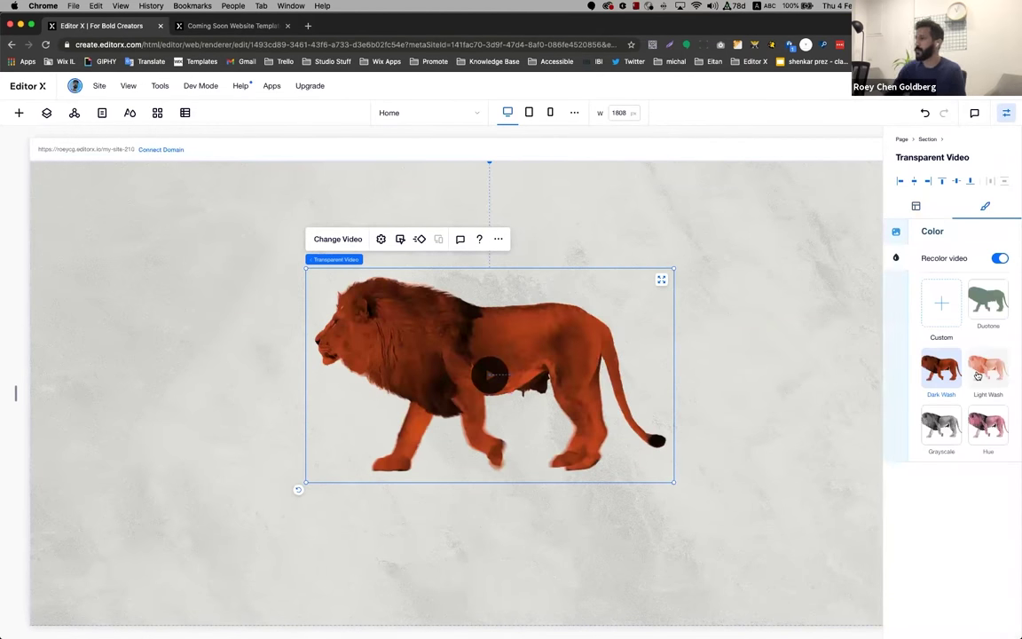
click(983, 364)
Try the Hue coloring style on the video with hue value 127 and saturation 2.1, and return to Light Wash
click(949, 319)
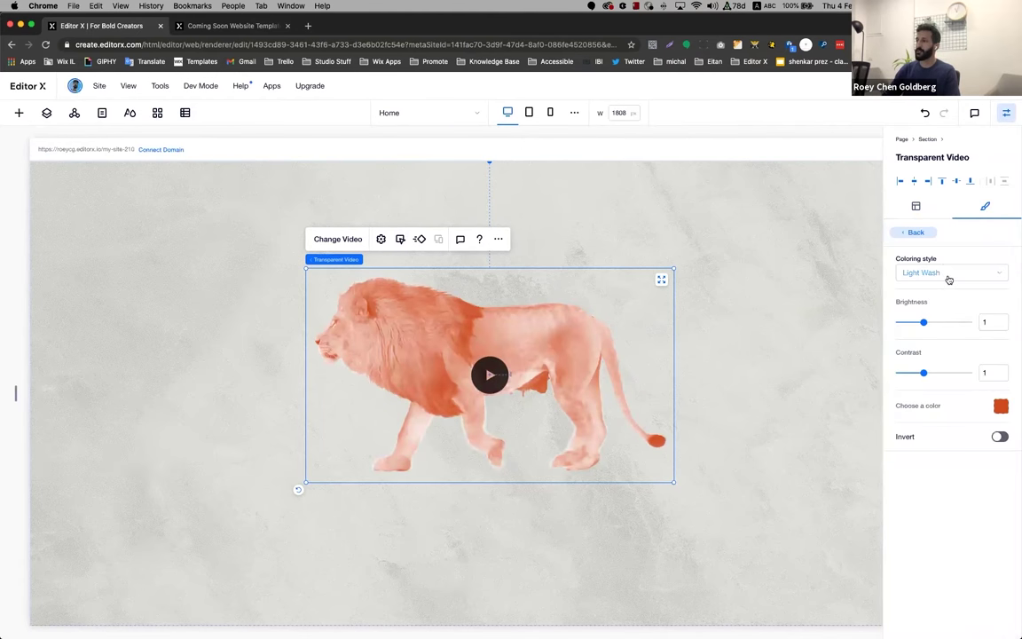
click(948, 275)
click(937, 318)
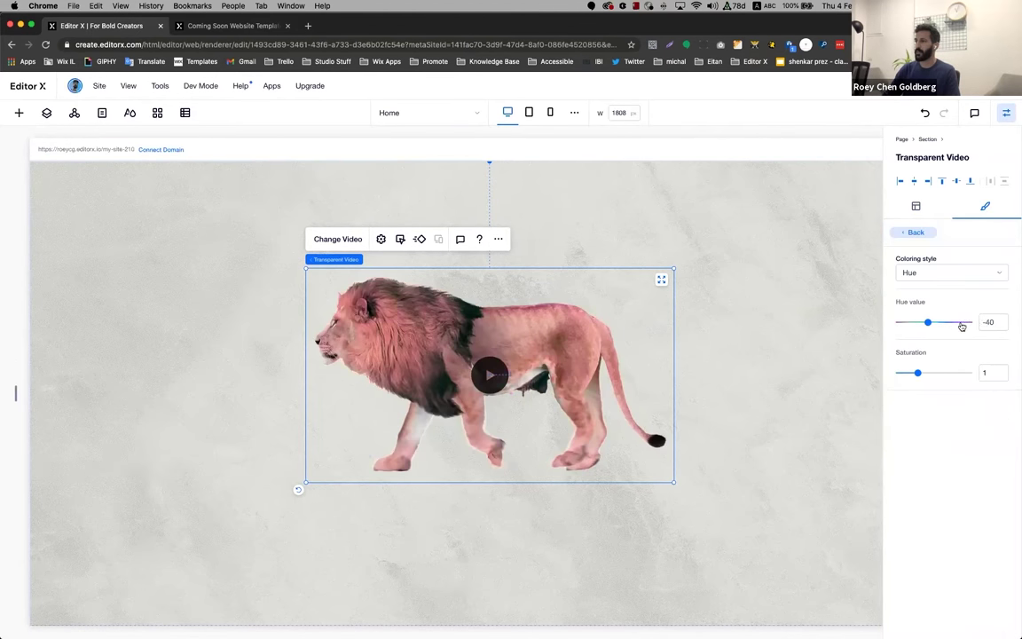
click(961, 323)
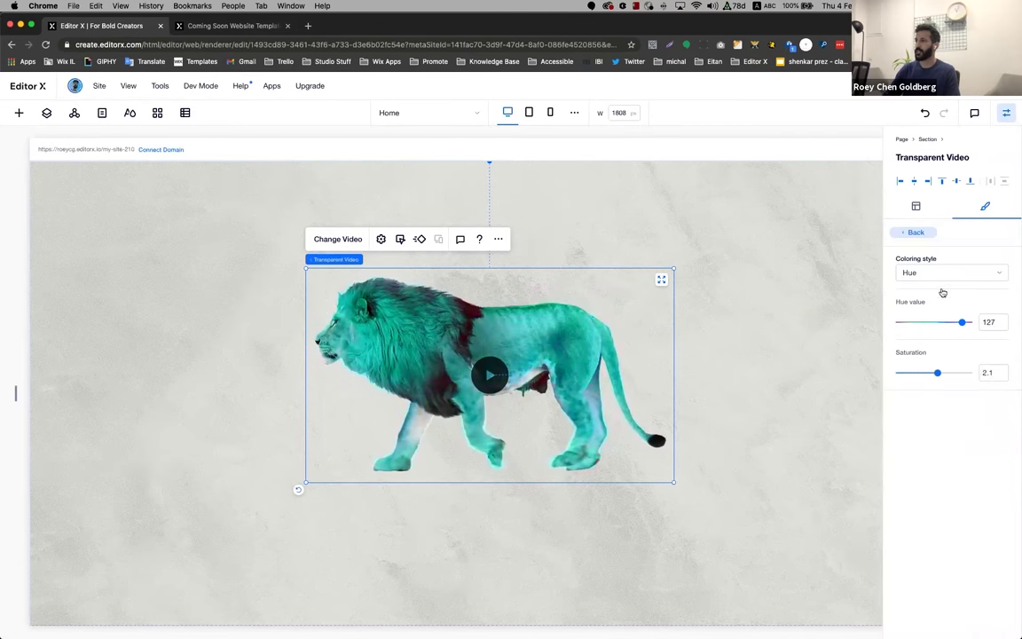
click(931, 236)
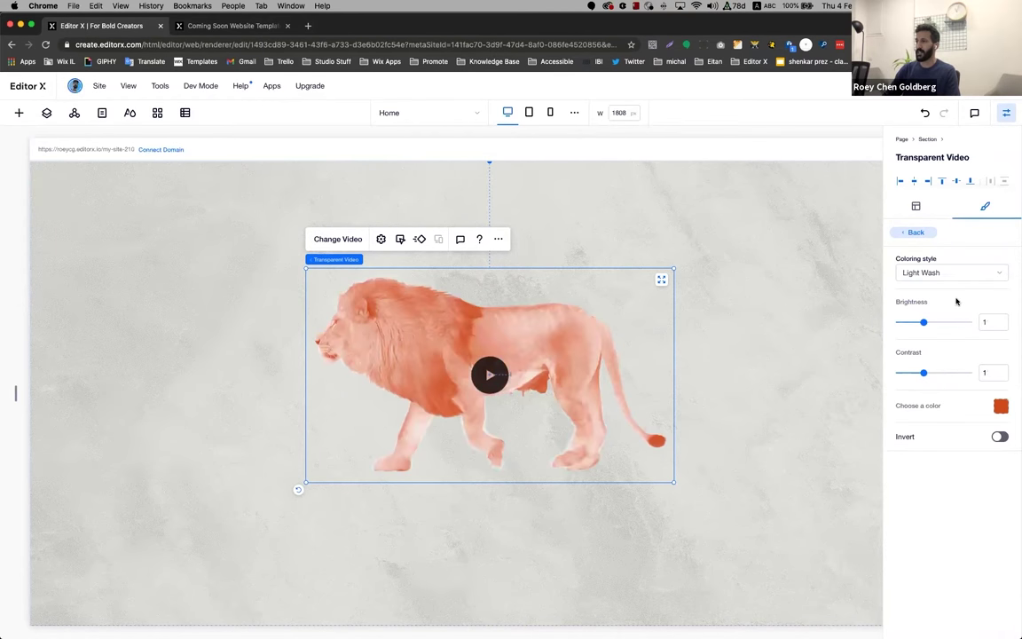
Replace the lion with the Coming Soon video from Site Files and stretch it to fill the cell
click(915, 206)
click(321, 239)
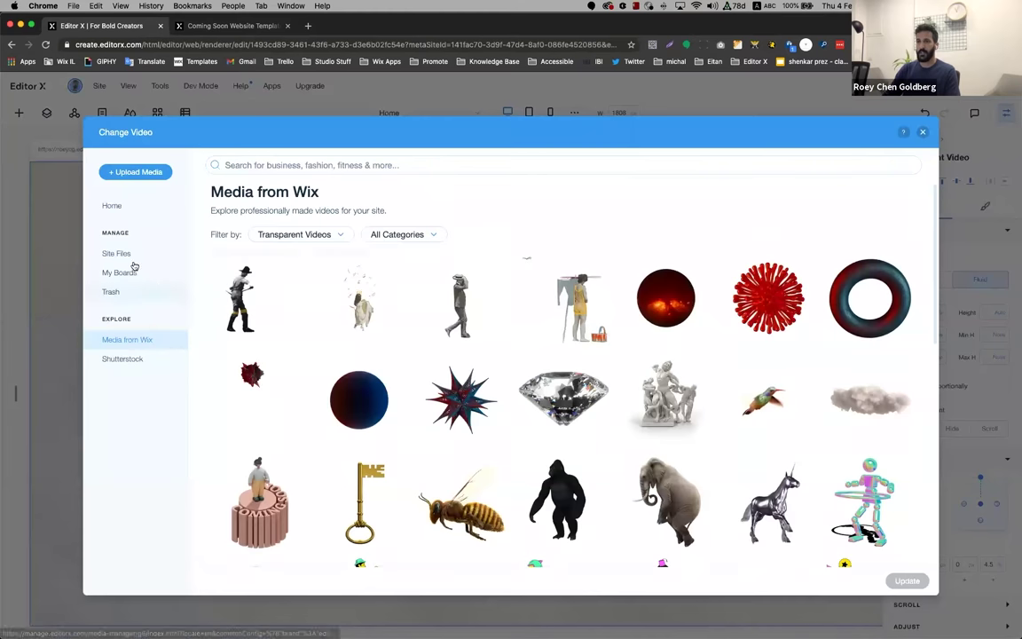
click(117, 254)
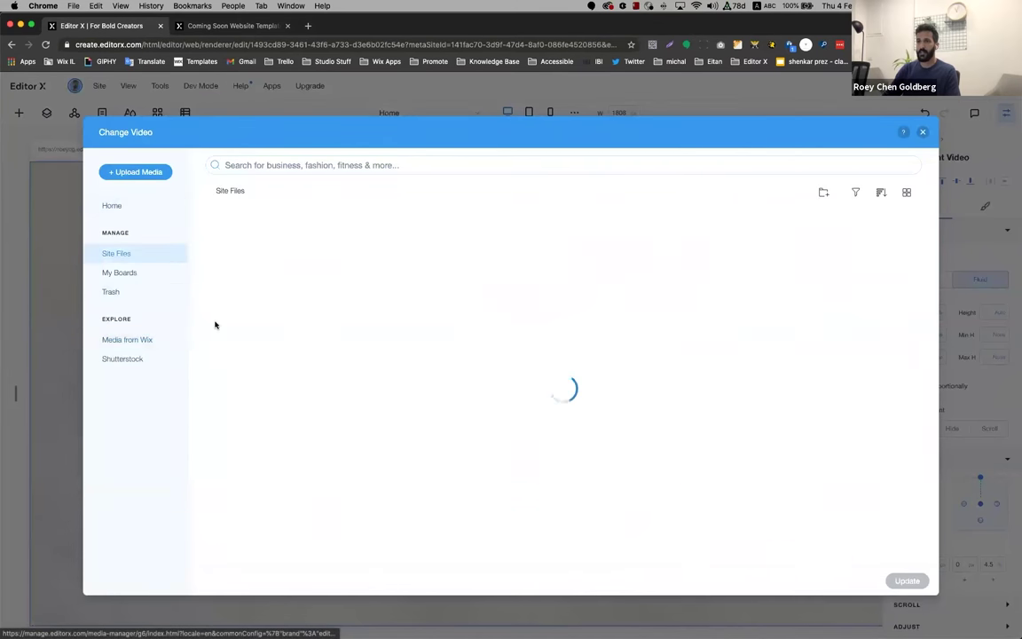
double_click(229, 295)
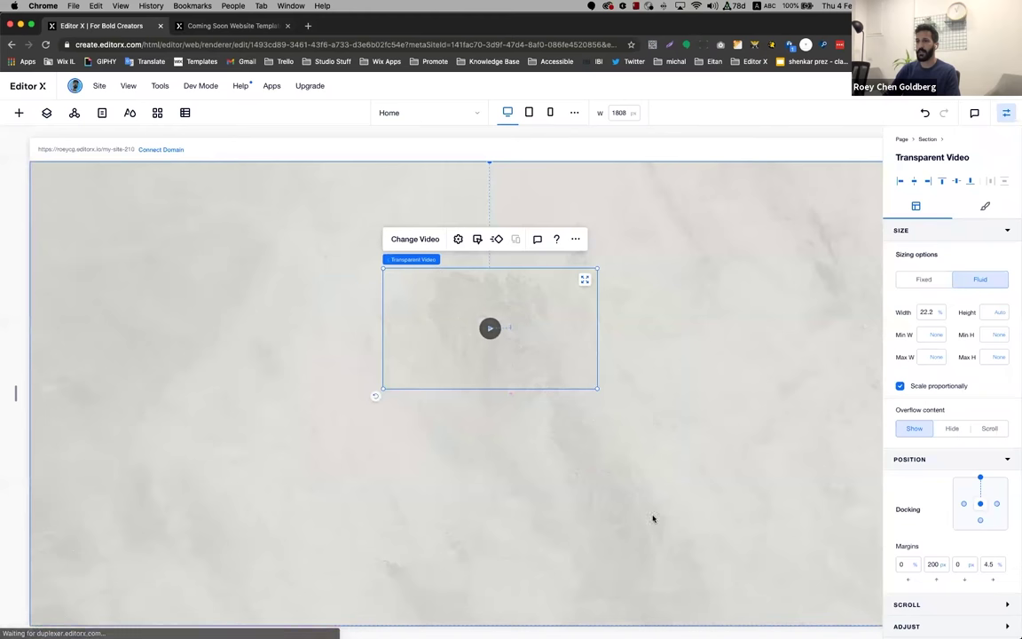
click(585, 281)
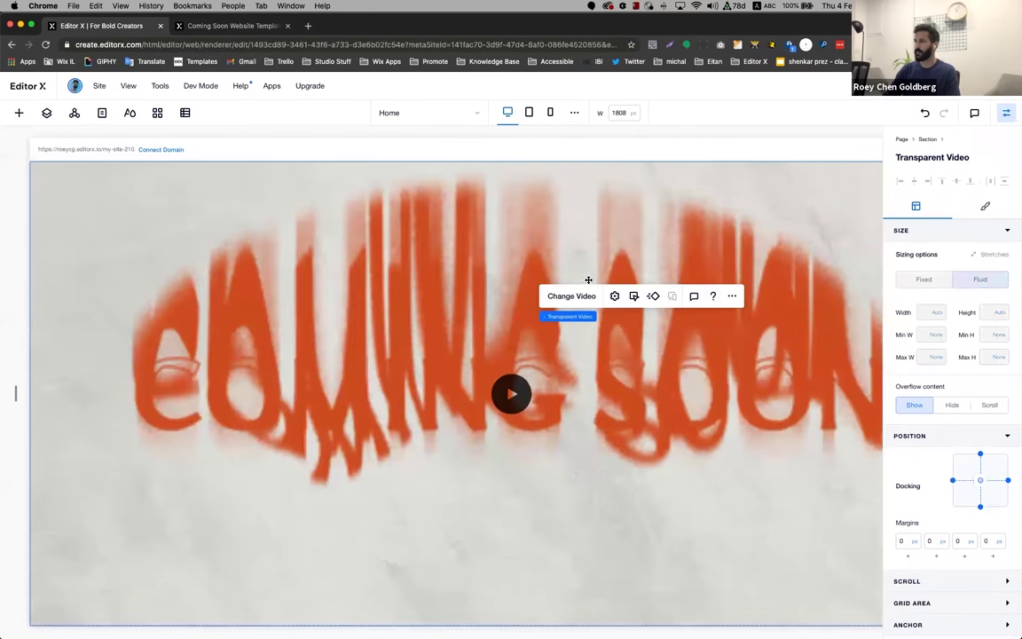
click(985, 206)
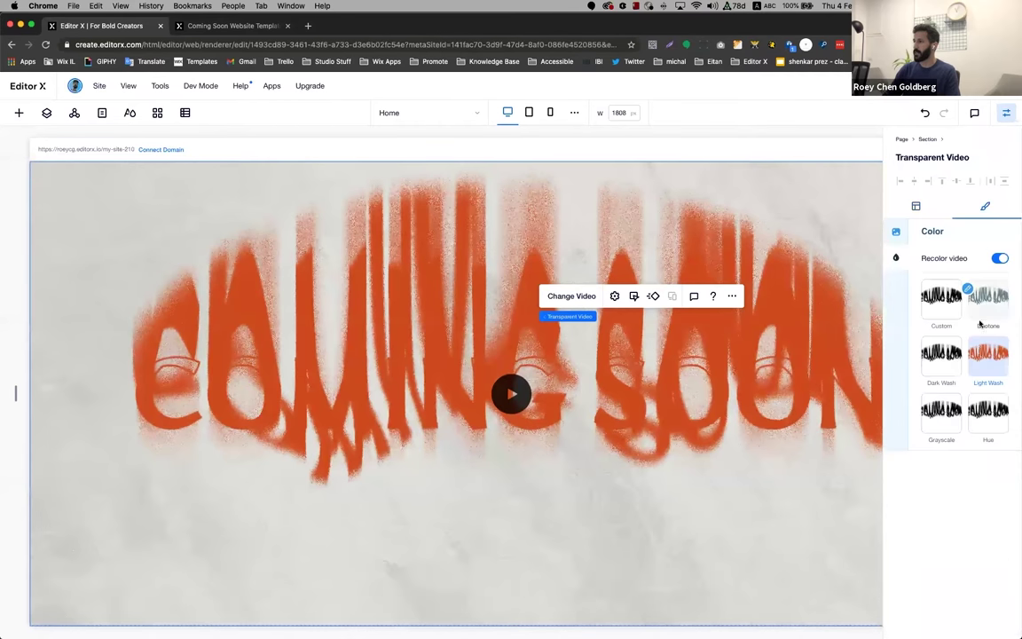
click(1006, 114)
Remove the big play button from the centre of the Coming Soon video and preview the page
click(515, 395)
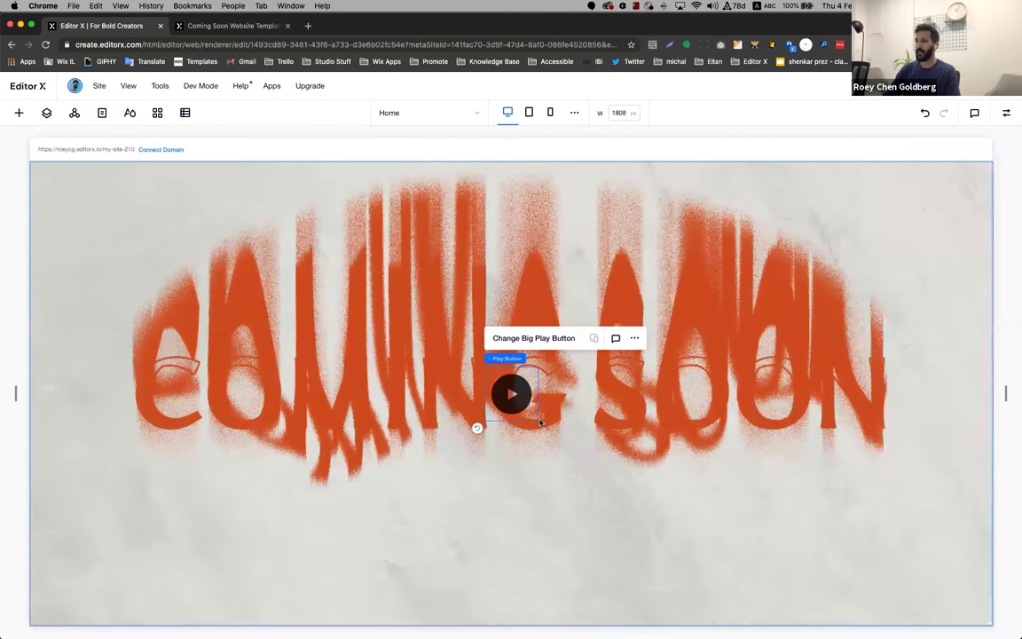
click(635, 340)
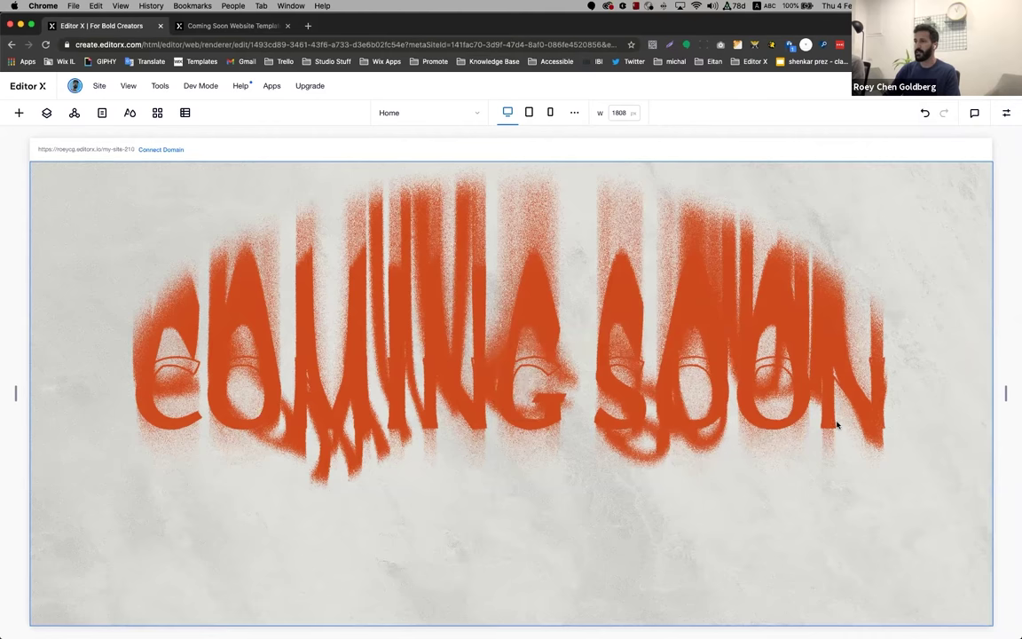
key(super+p)
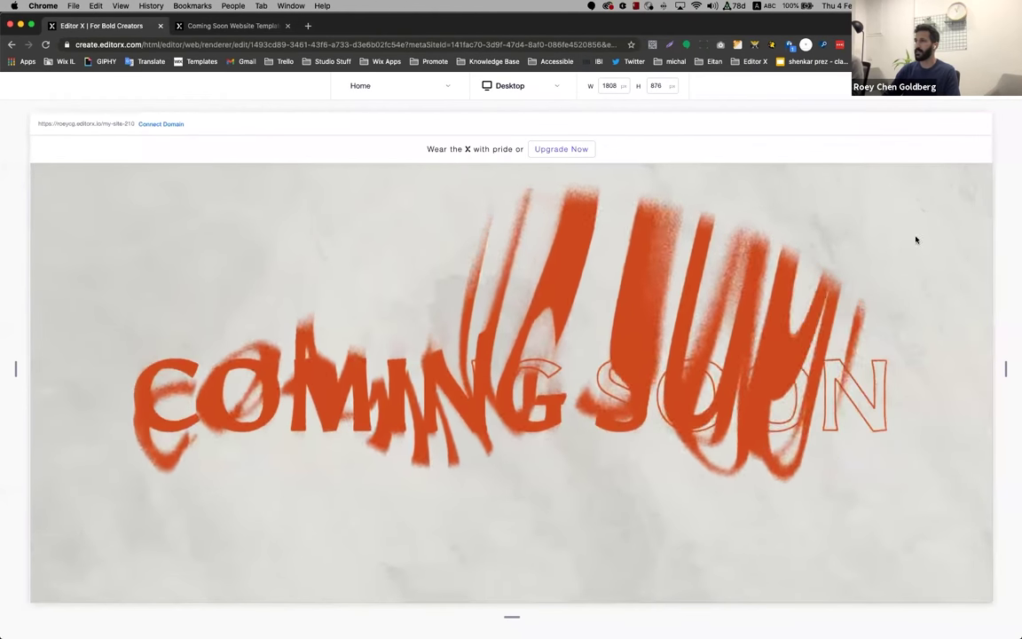
key(super+p)
Set the Coming Soon video's pause behavior to No pause
click(444, 330)
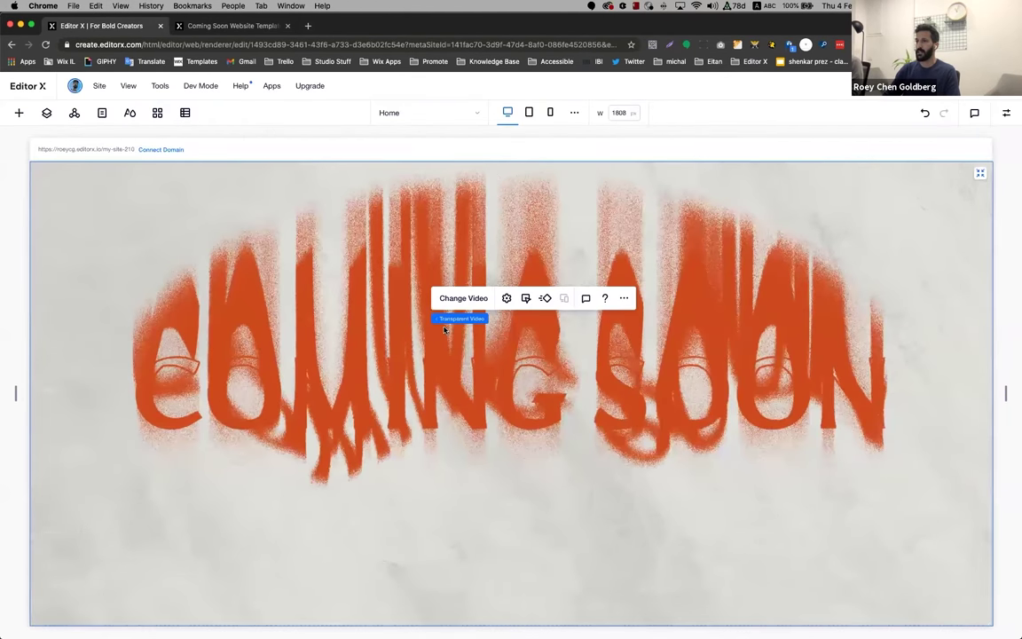
click(525, 300)
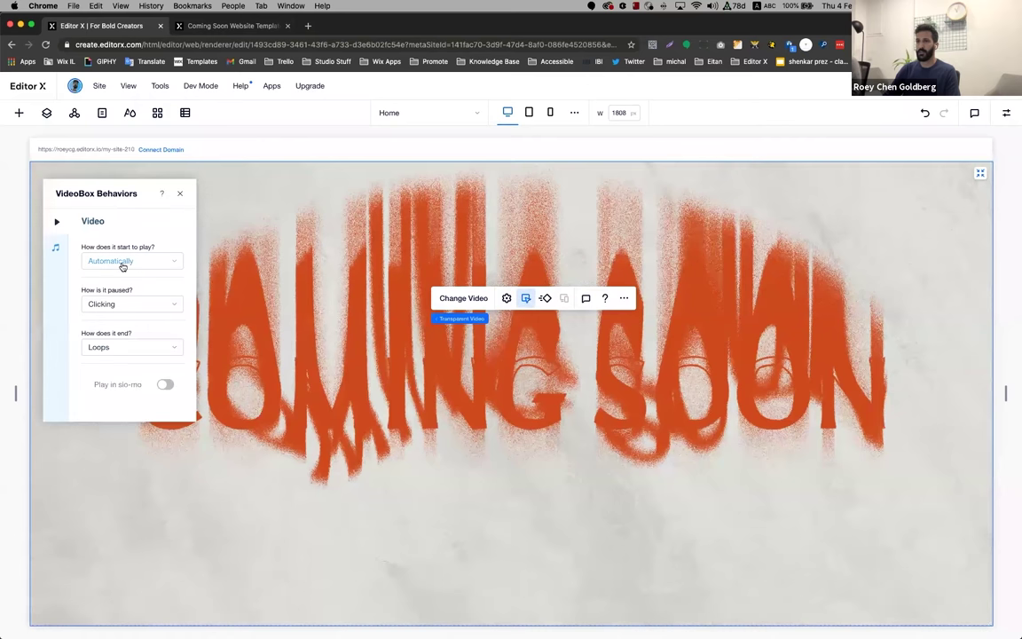
click(122, 263)
click(122, 264)
click(133, 306)
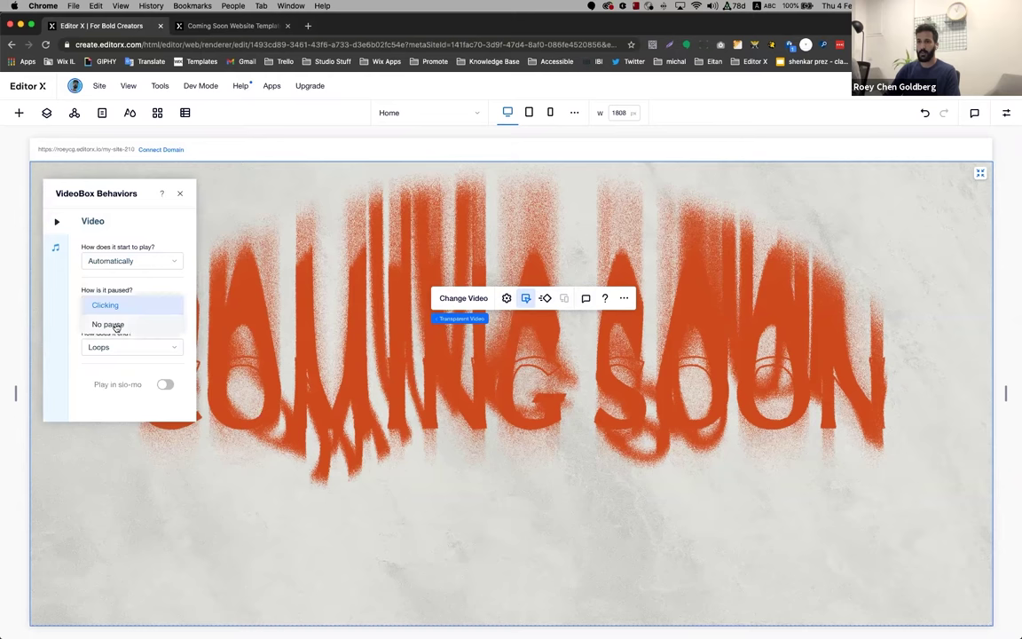
click(117, 325)
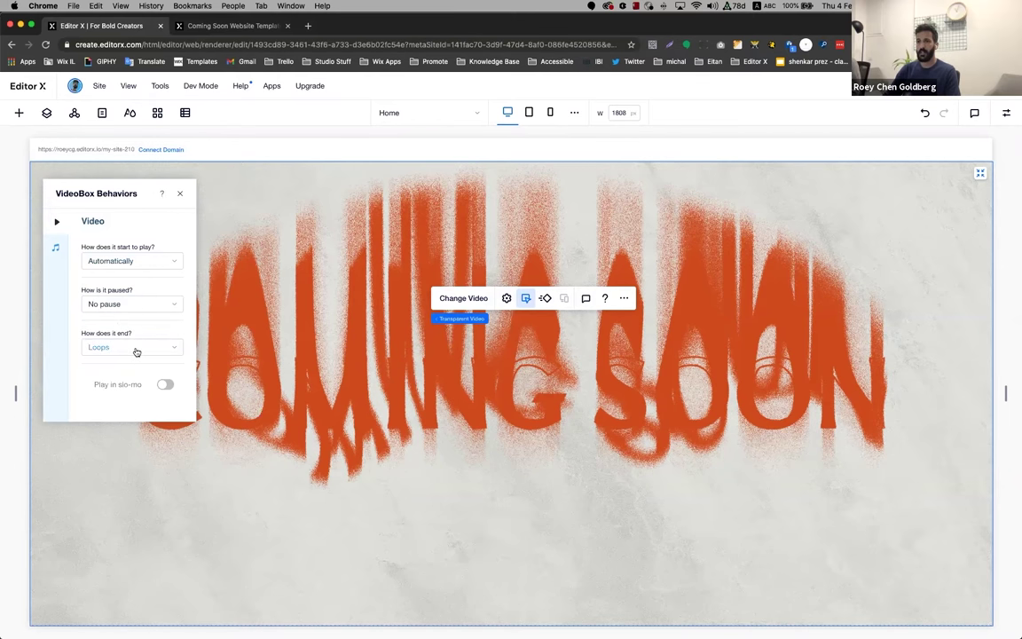
click(179, 194)
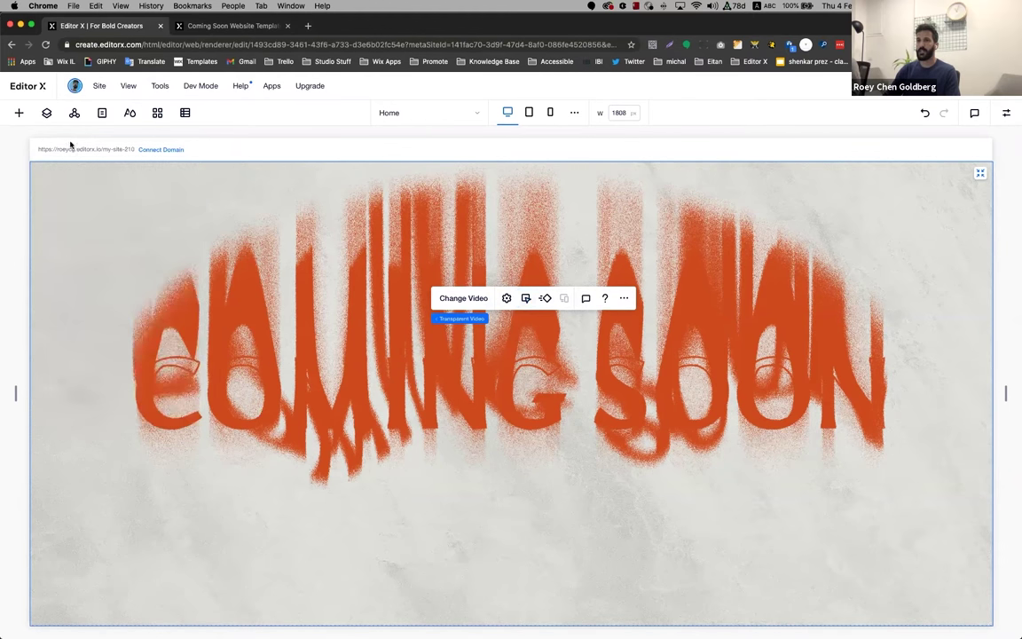
Add the SandStorm Studios text from the design assets to the top-left corner of the section
click(19, 115)
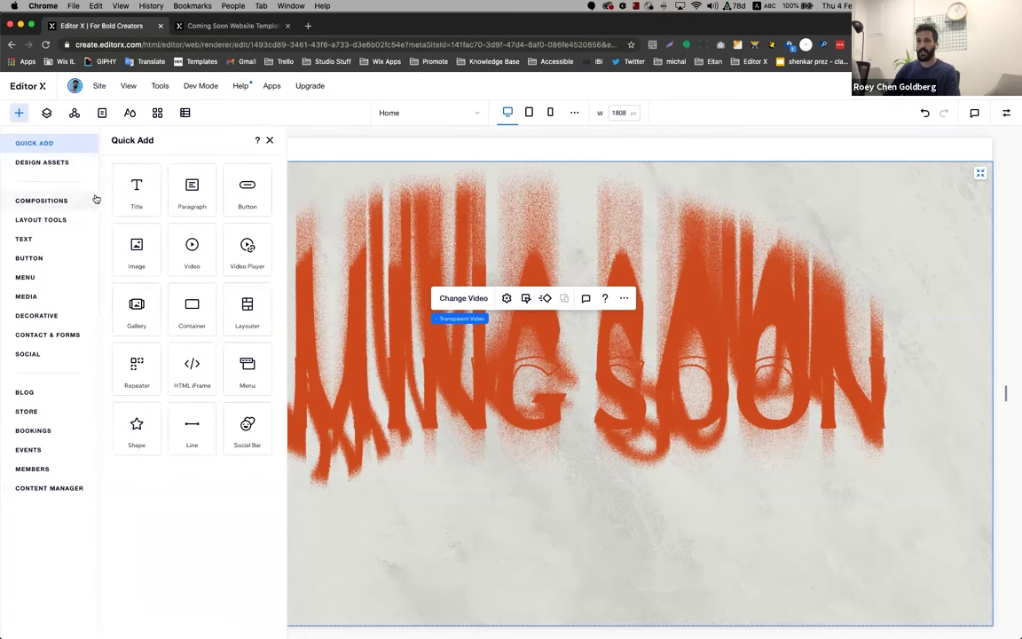
click(42, 163)
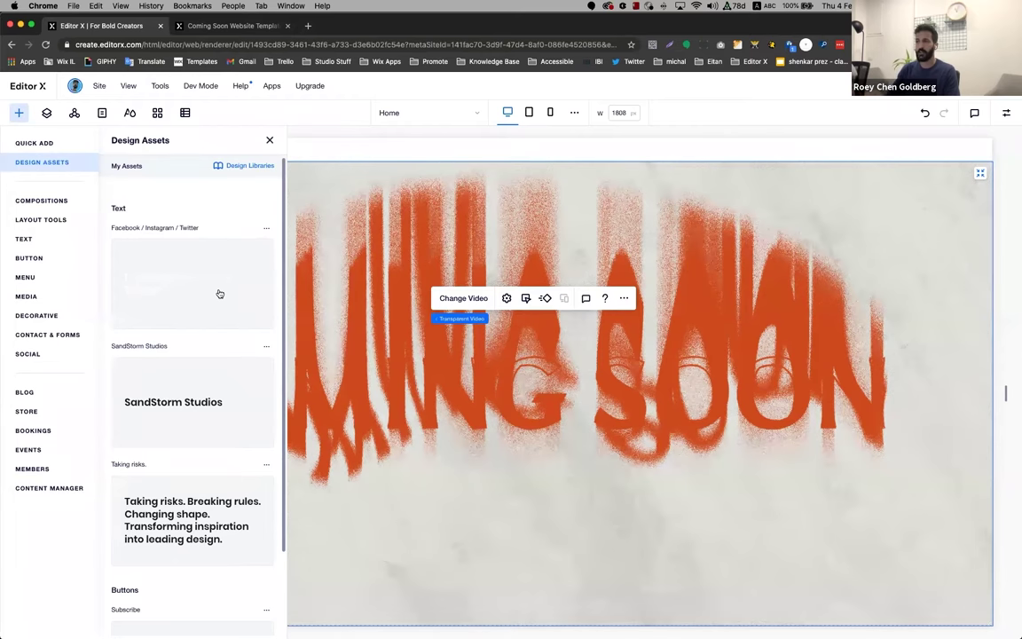
scroll(177, 436, down, 3)
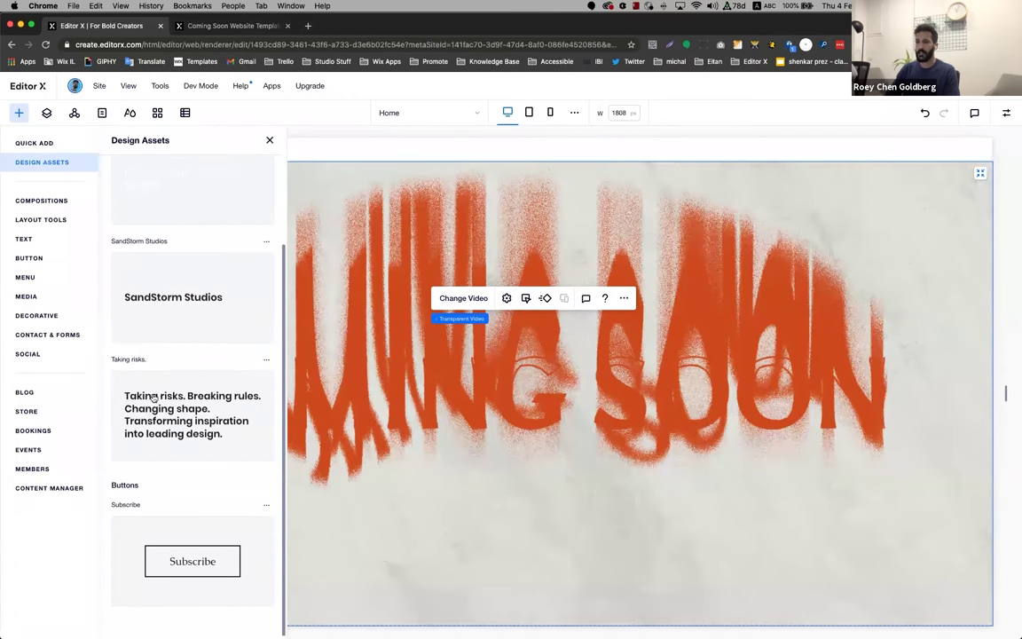
scroll(193, 300, up, 3)
drag(169, 306, 200, 200)
Set the SandStorm Studios text's left margin to 60 px
click(1007, 115)
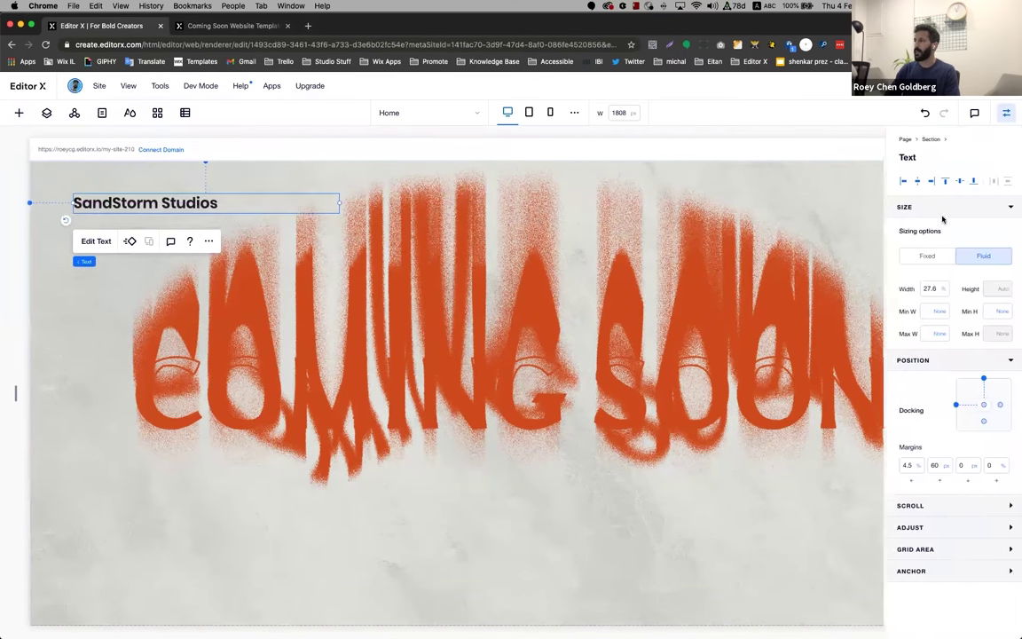
click(907, 466)
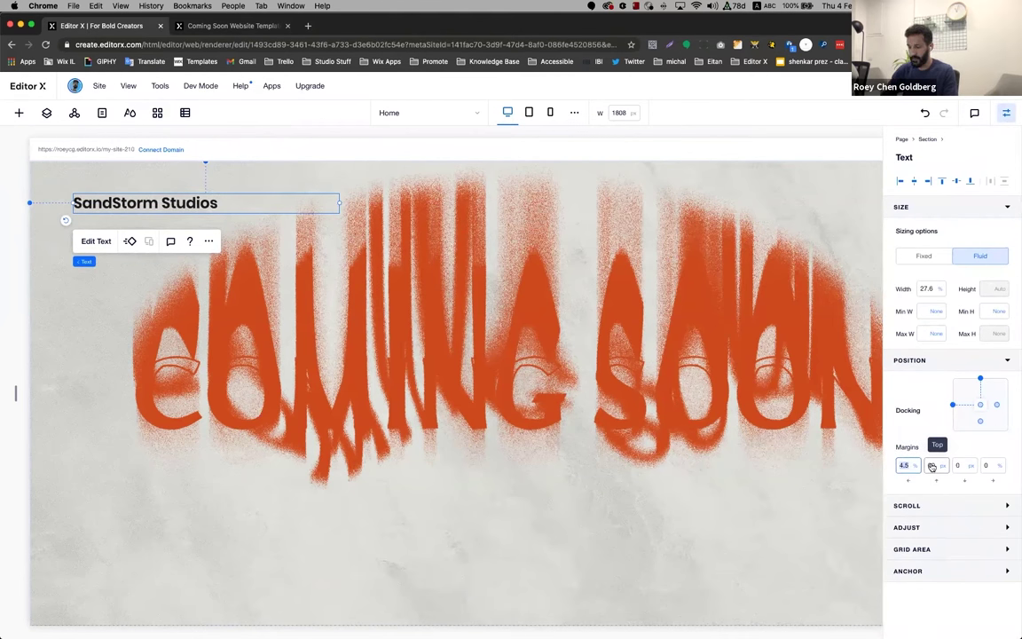
text(30px)
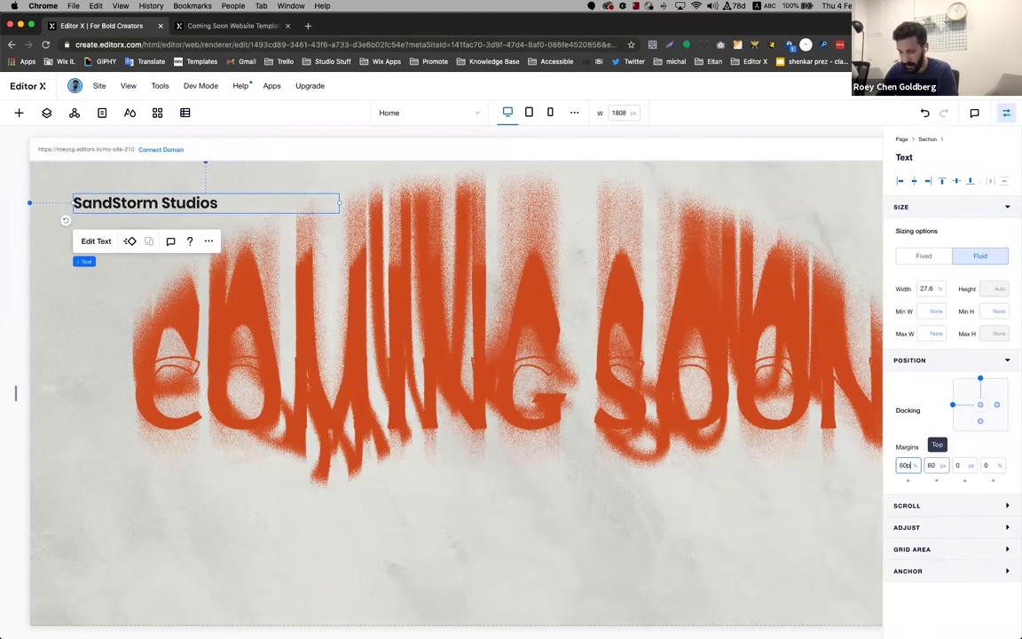
click(932, 465)
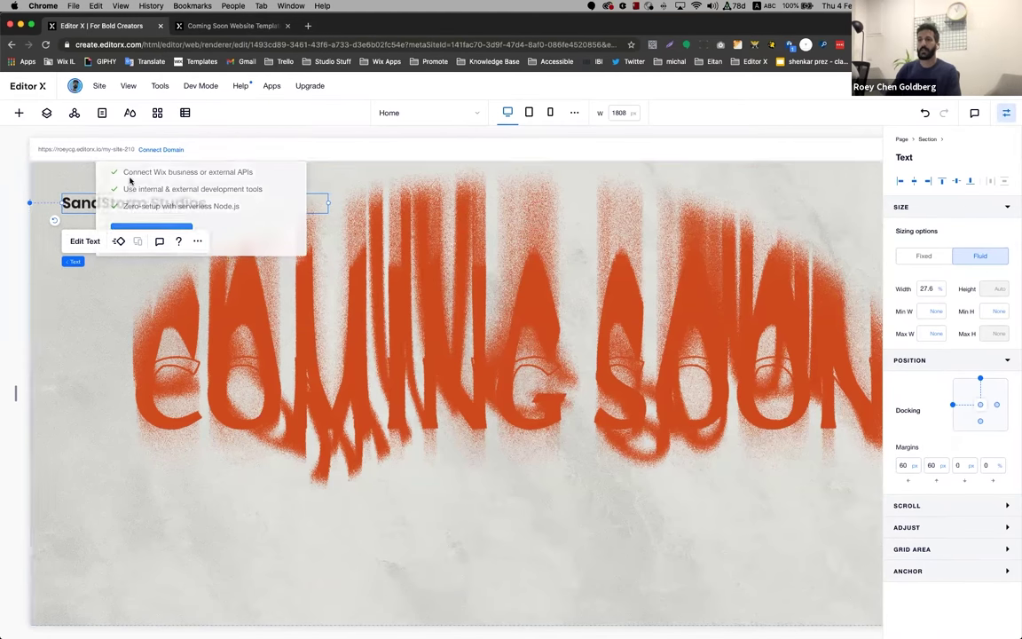
Apply the Heading 1 theme style to the SandStorm Studios text
key(Return)
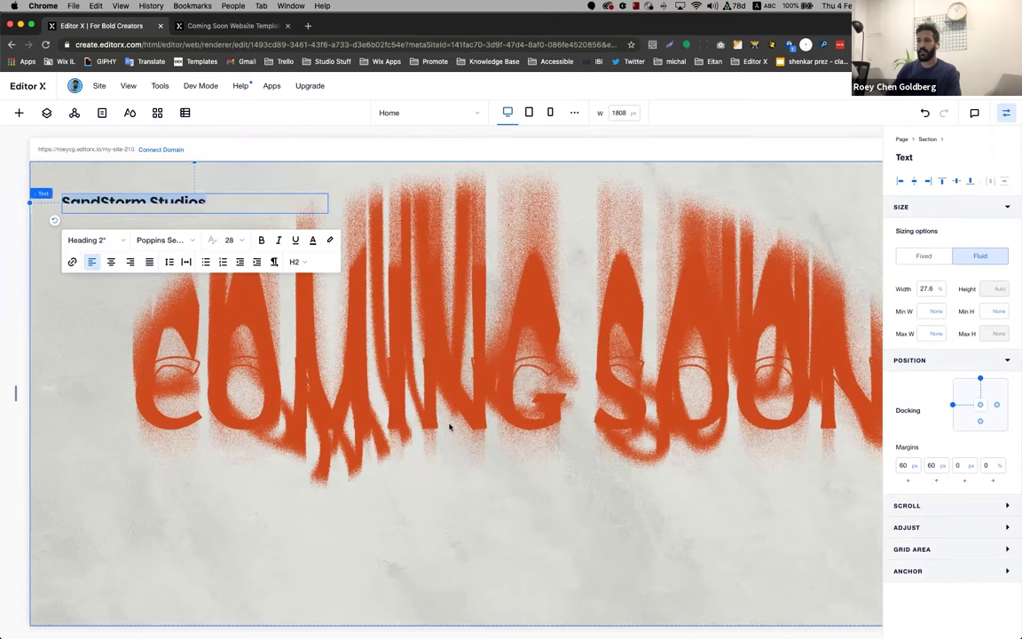
click(106, 240)
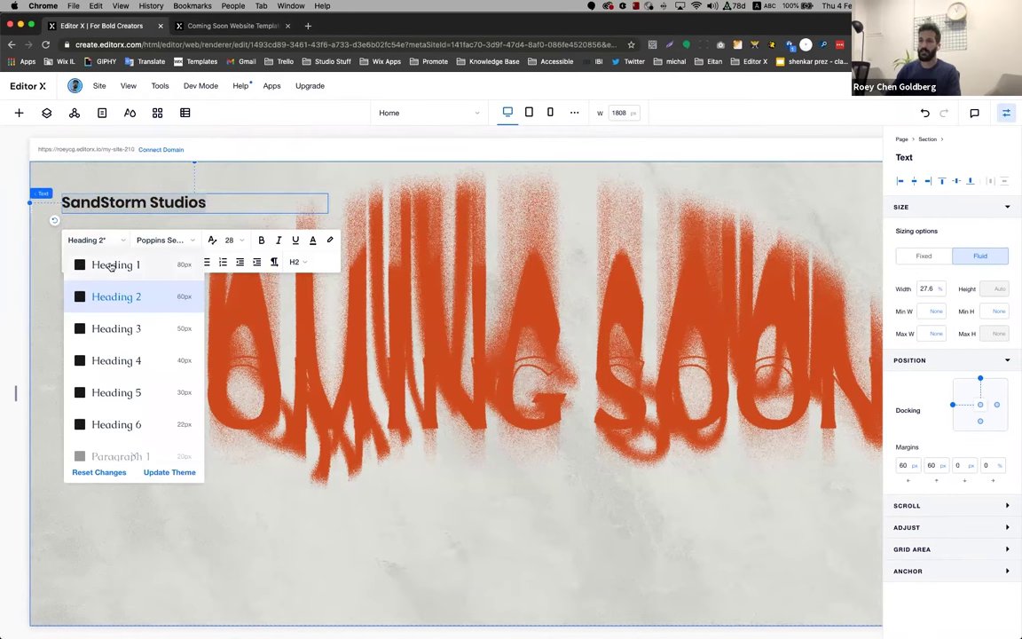
click(110, 266)
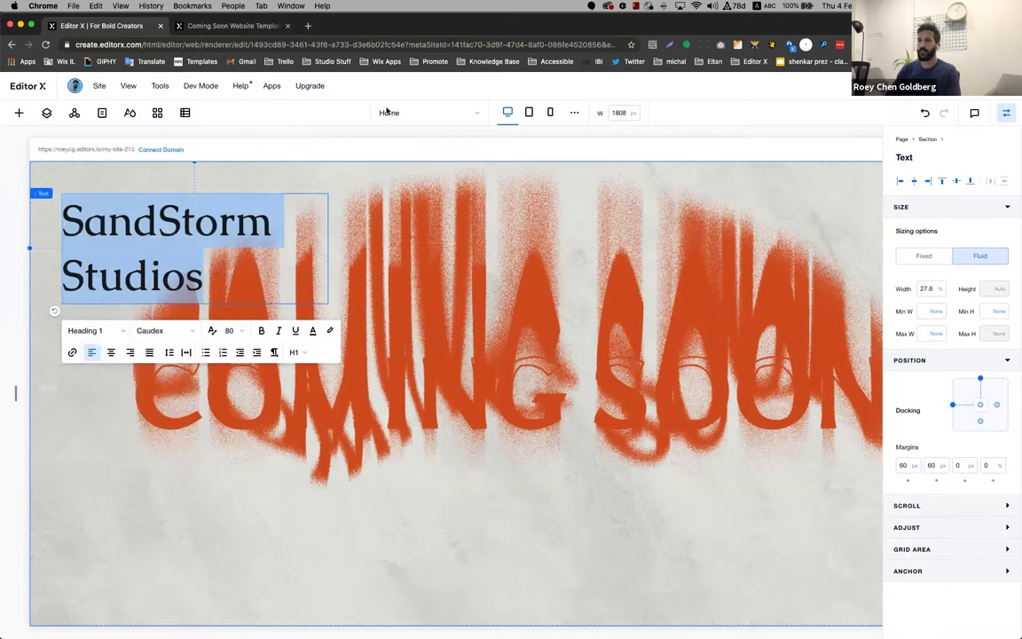
Open the site's typography themes and examine the current heading styles
click(130, 113)
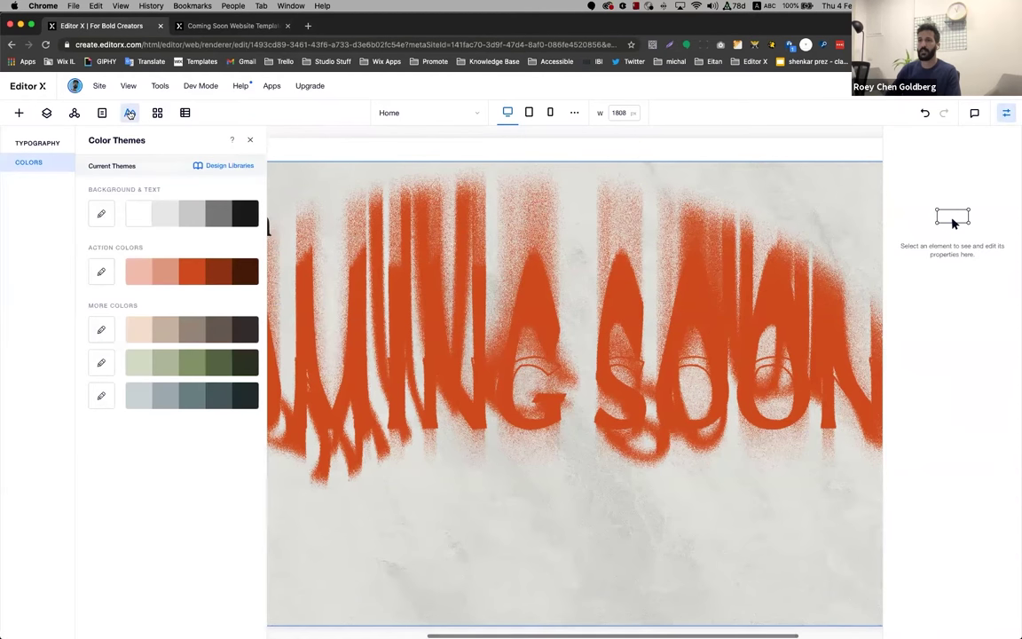
click(45, 144)
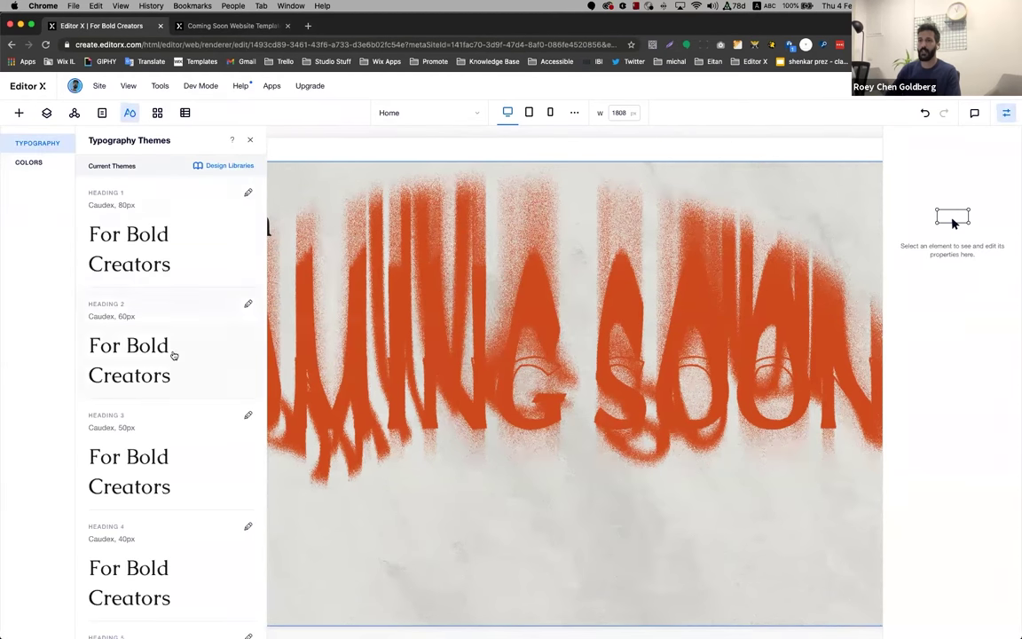
scroll(187, 392, down, 2)
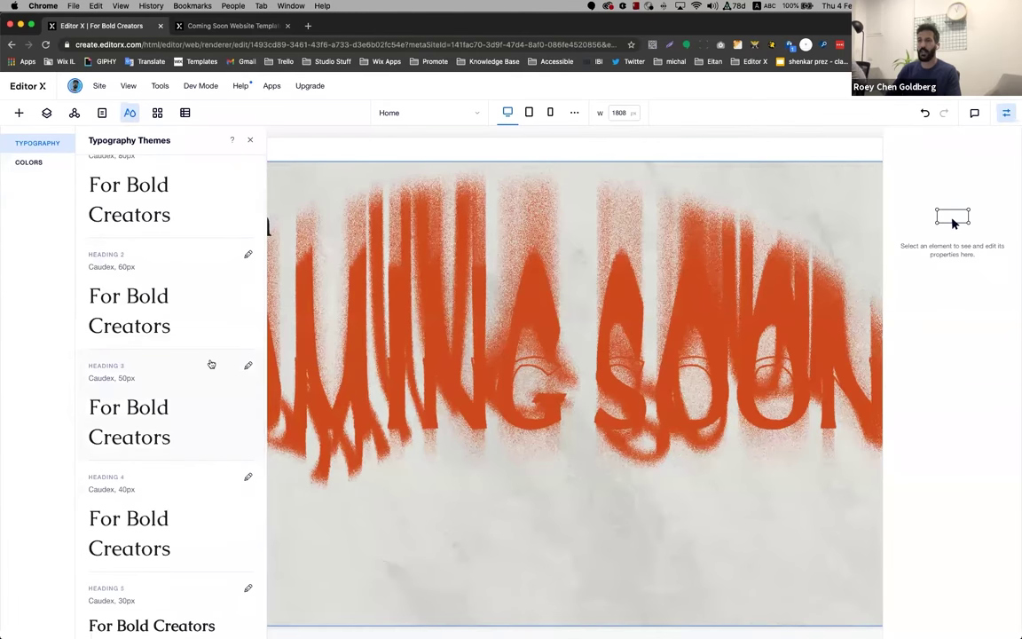
Look over the site's color themes and close the theme settings
click(38, 164)
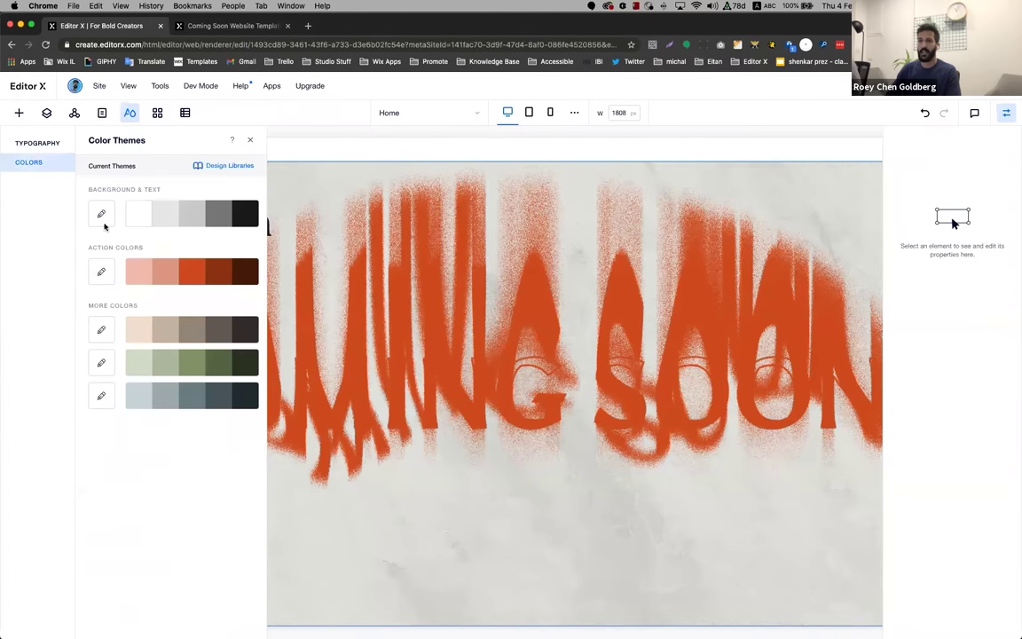
click(249, 142)
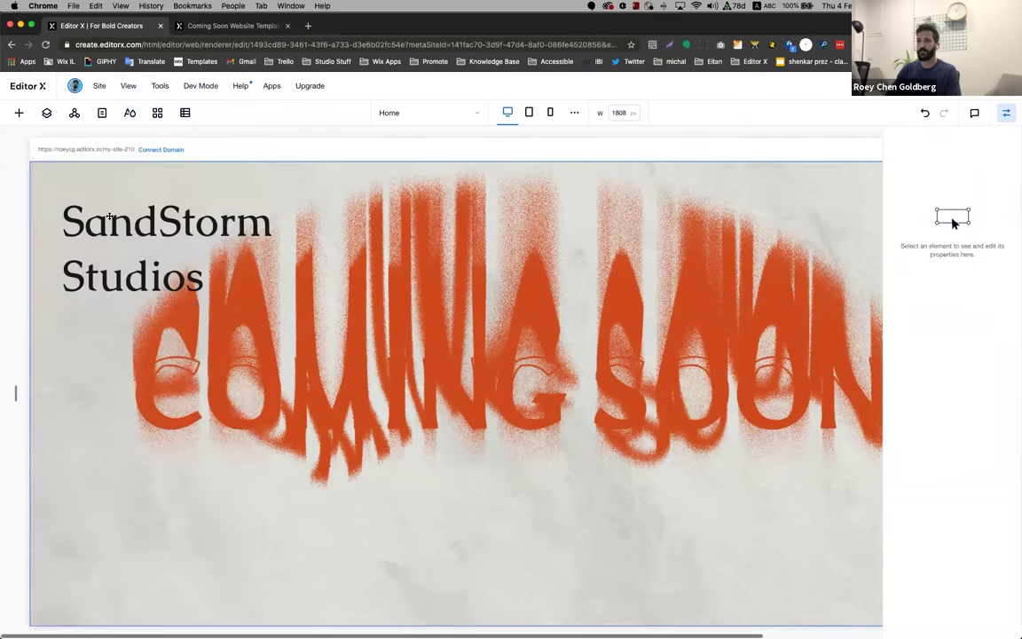
Apply the Heading 5 theme style to the SandStorm Studios text and add a link to it
click(91, 194)
click(78, 331)
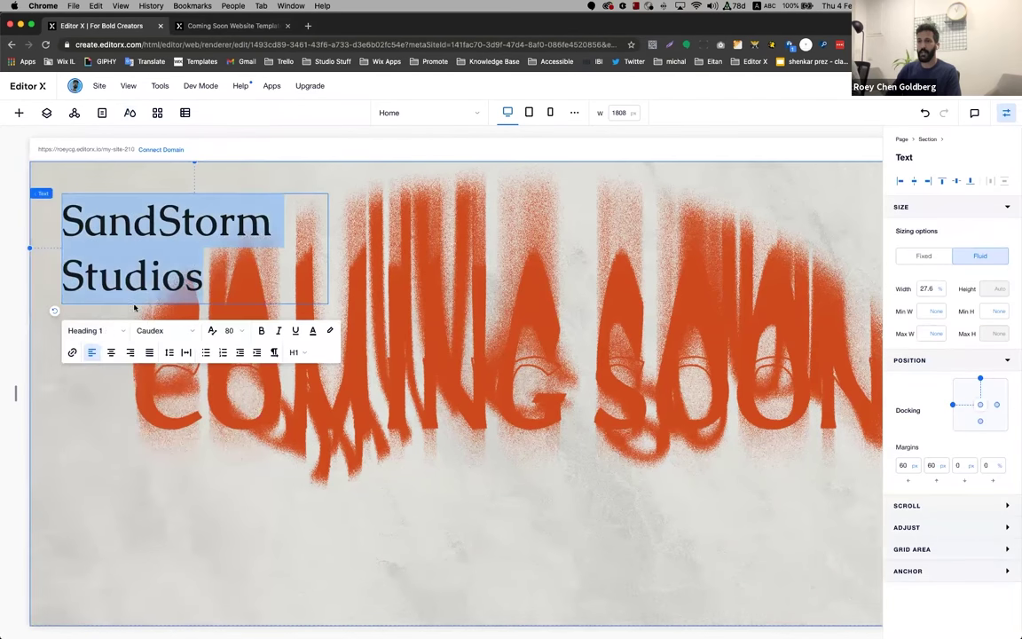
click(97, 330)
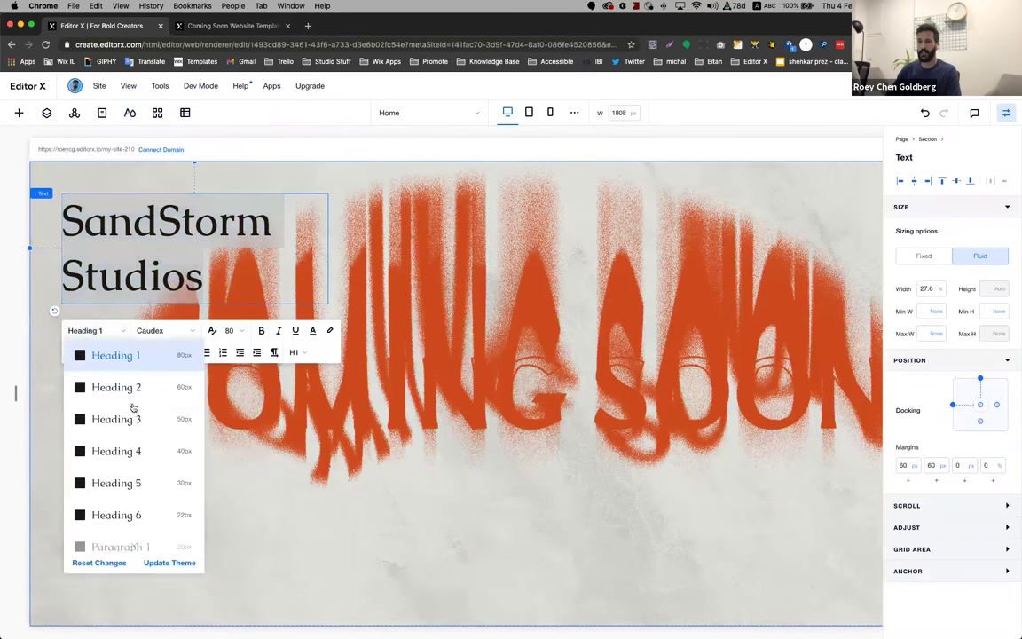
click(141, 483)
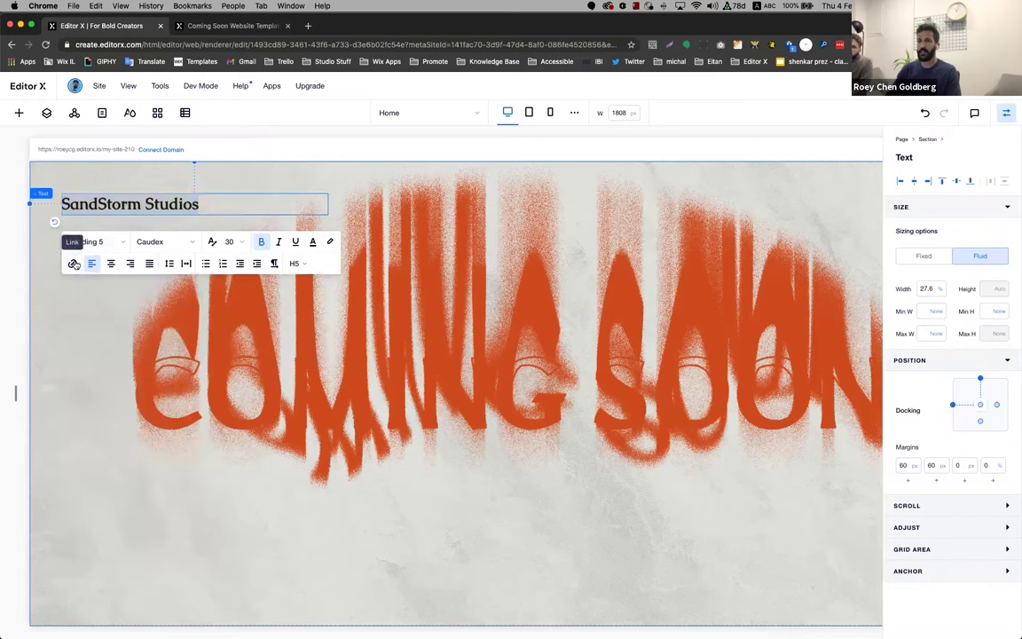
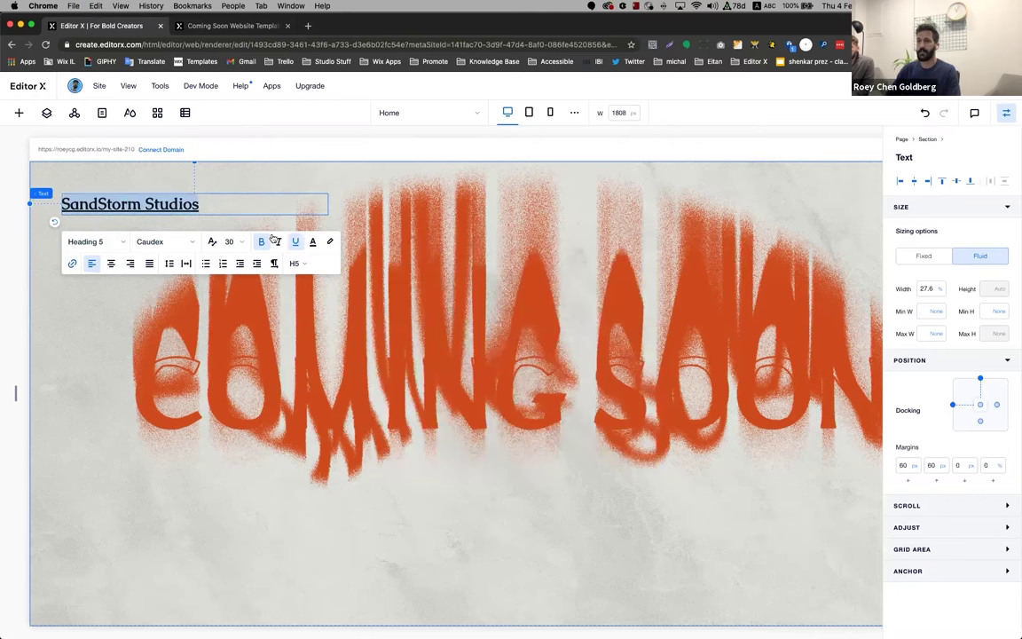
click(417, 366)
Duplicate the SandStorm Studios text, placing the copy slightly below and to the right of the original
click(133, 206)
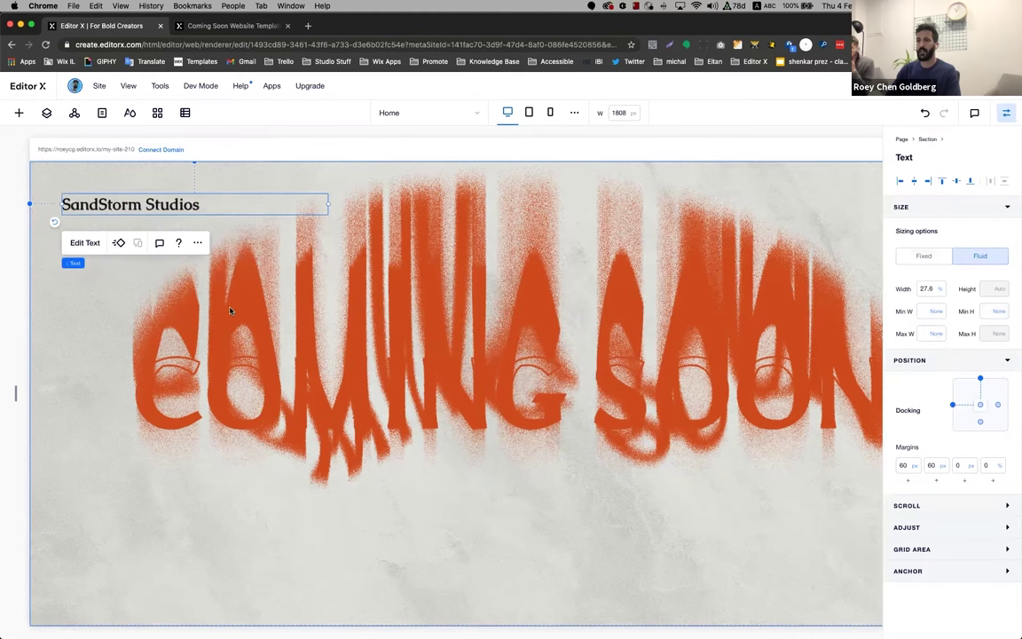
key(shift+Right)
key(shift+Right)
key(shift+Down)
key(shift+Down)
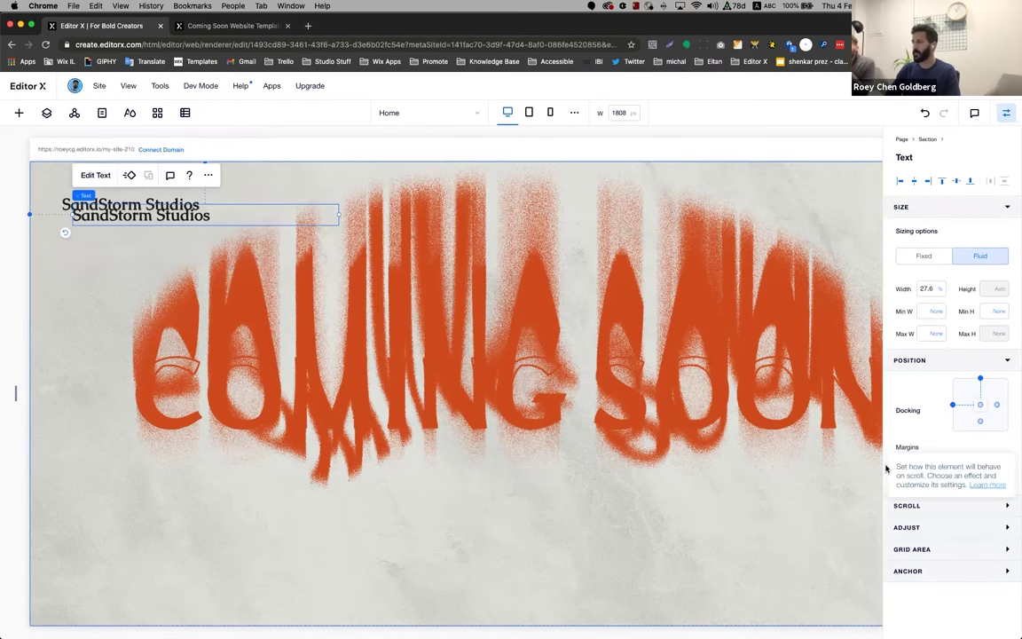
Dock the duplicated text to the section's top right with top and right margins of 60 px
click(997, 405)
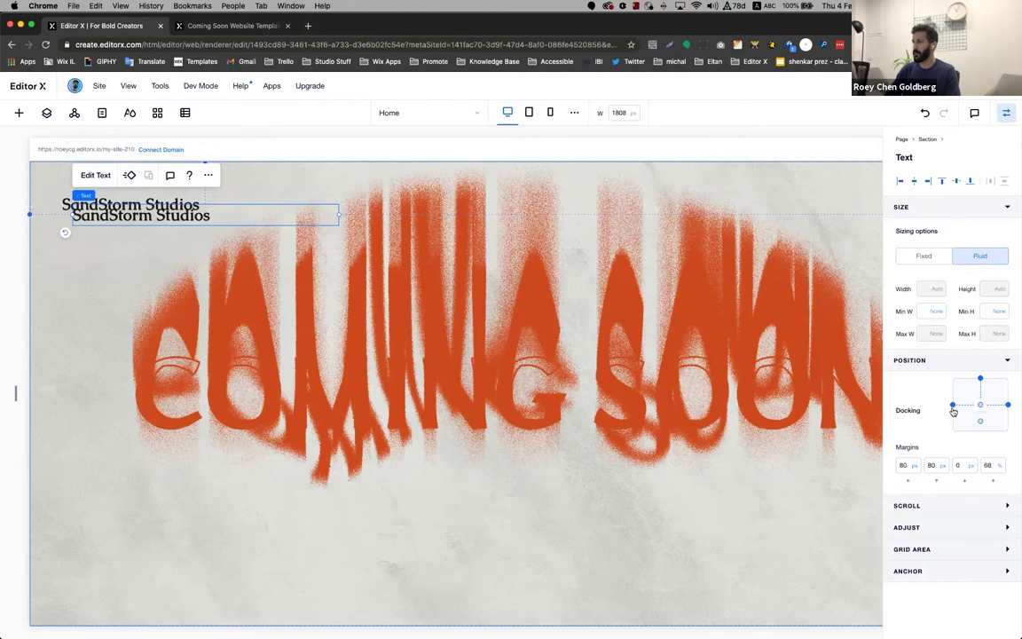
click(933, 465)
text(60)
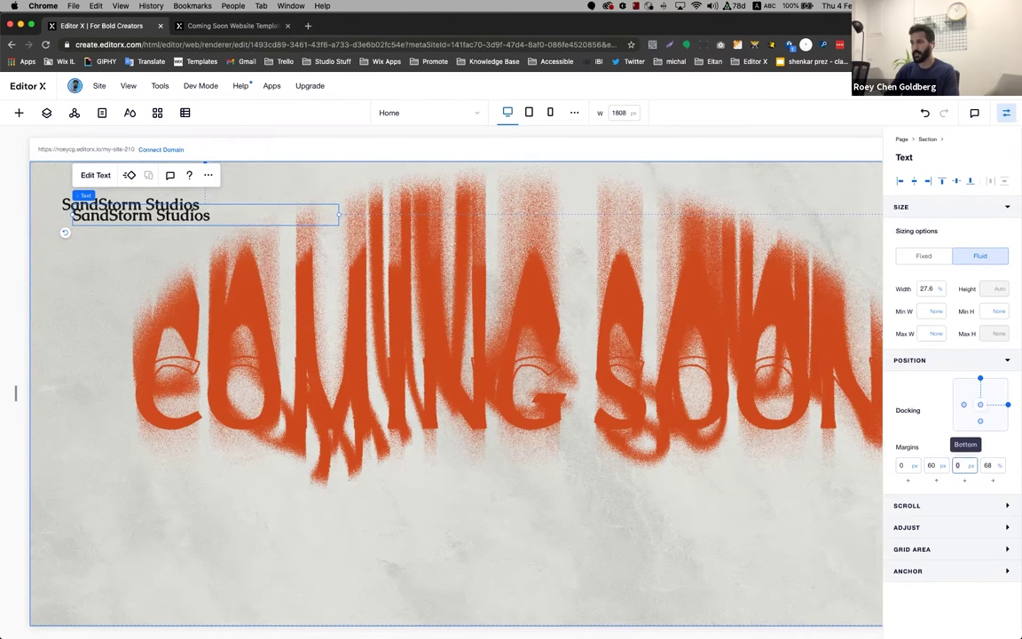
click(987, 465)
text(60)
key(Return)
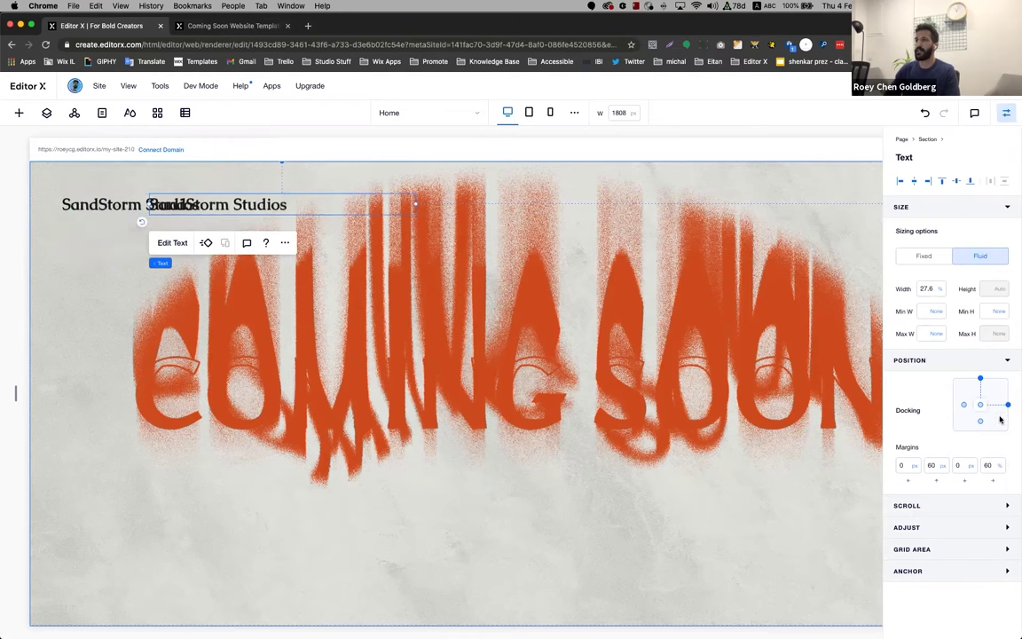
click(987, 465)
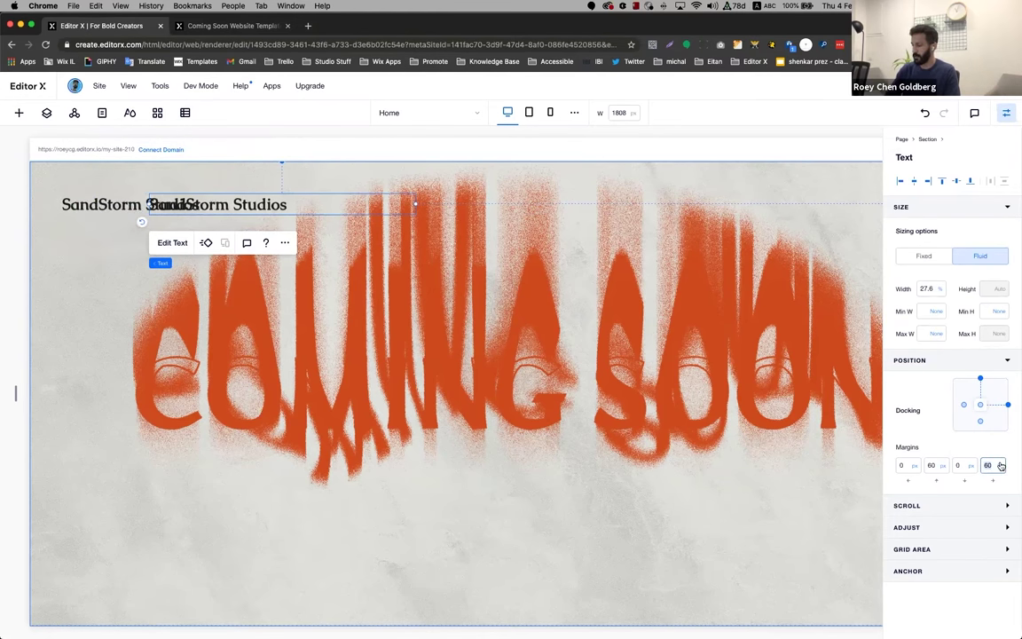
text(60 px)
key(Return)
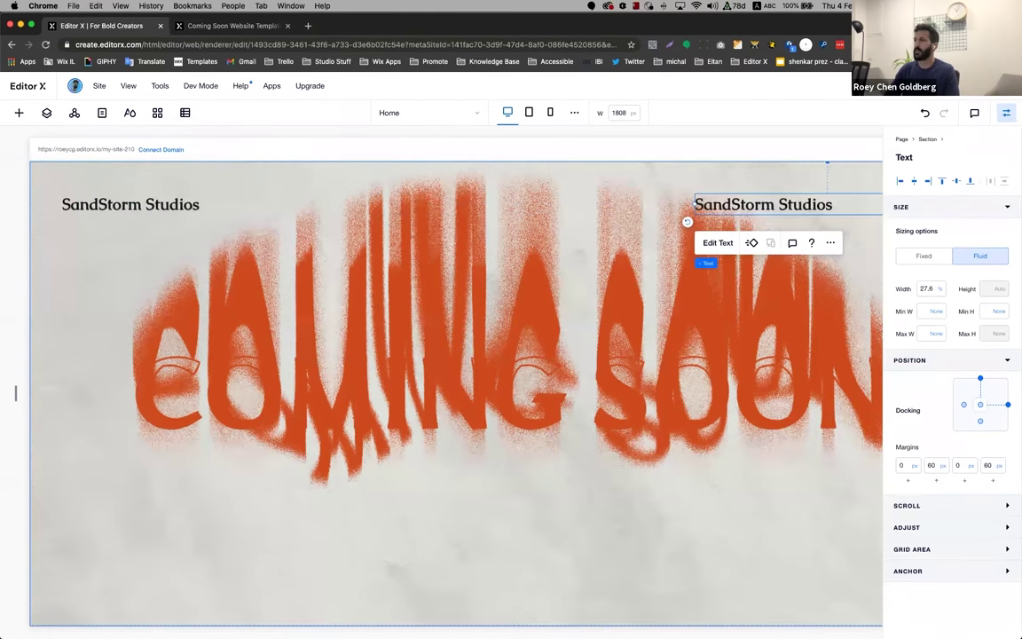
Change the duplicated text to "Contact" and align it right
click(715, 243)
scroll(671, 379, right, 3)
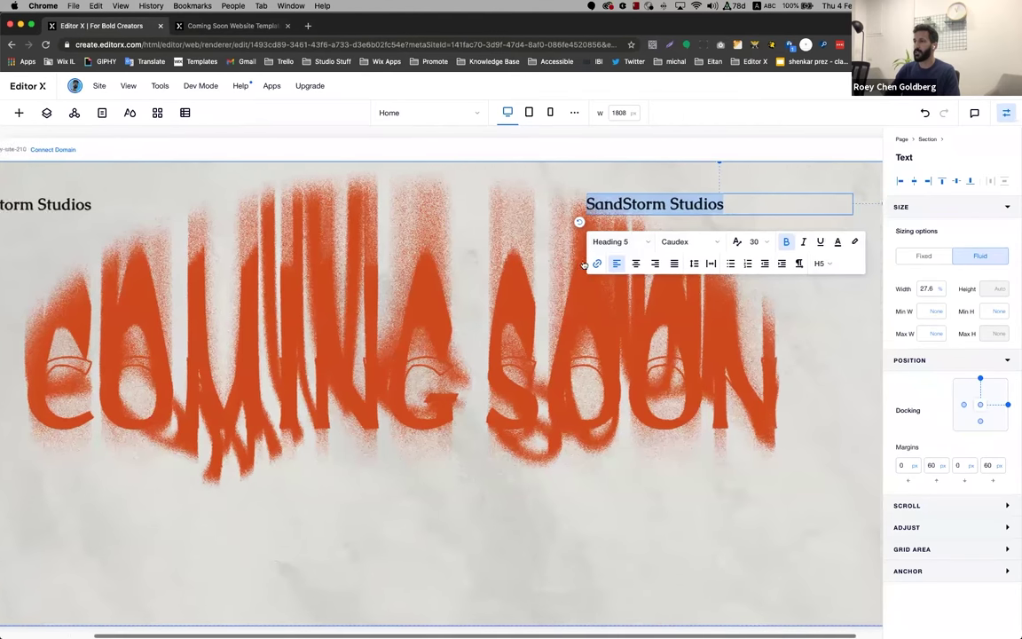
text(Contact)
key(super+a)
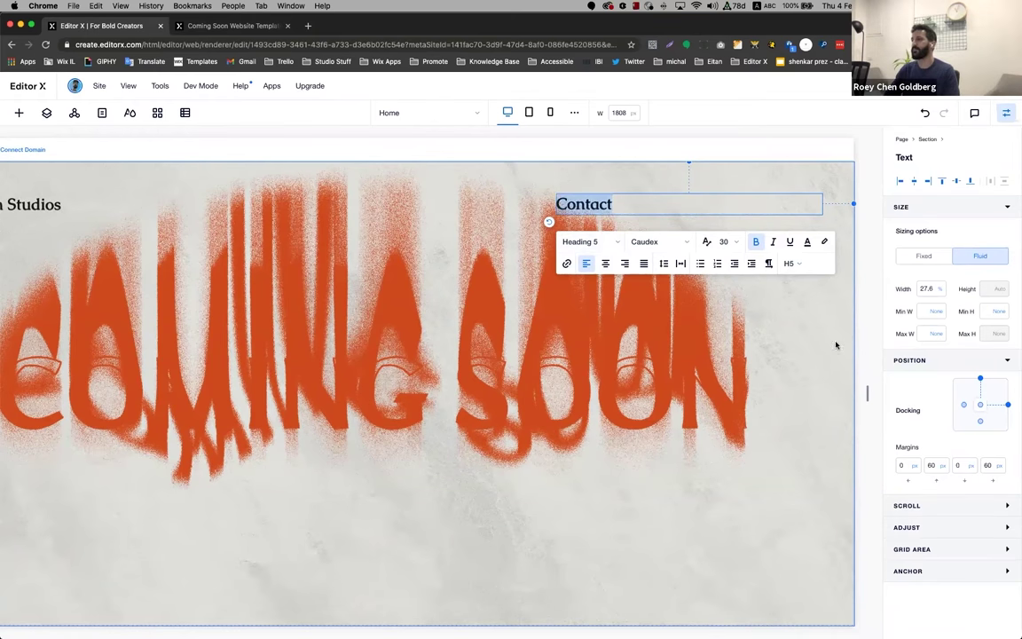
click(626, 264)
Link the Contact text to the bottom of the page
click(567, 265)
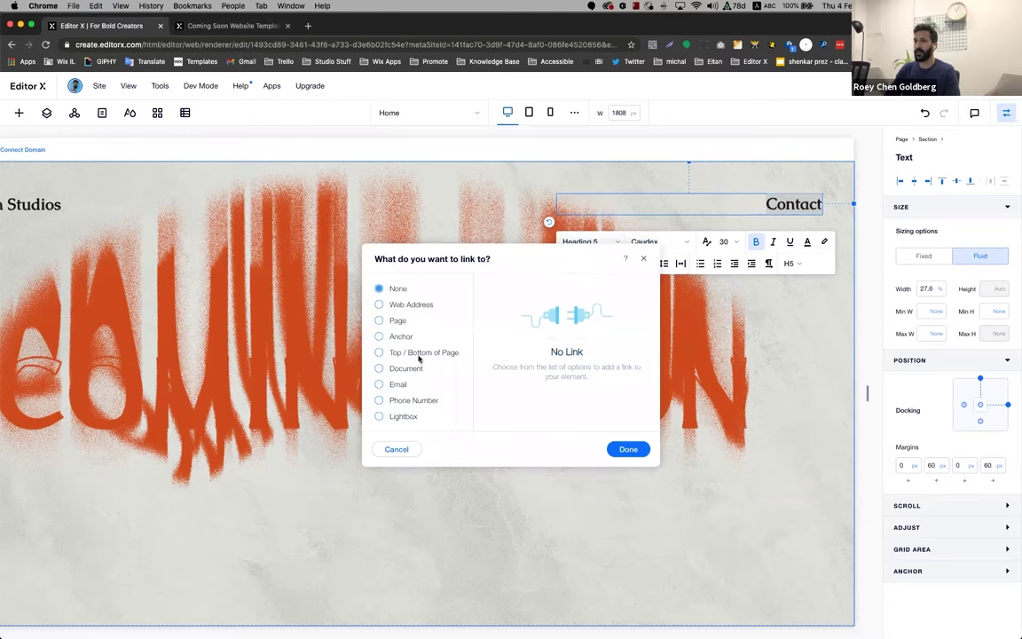
click(424, 353)
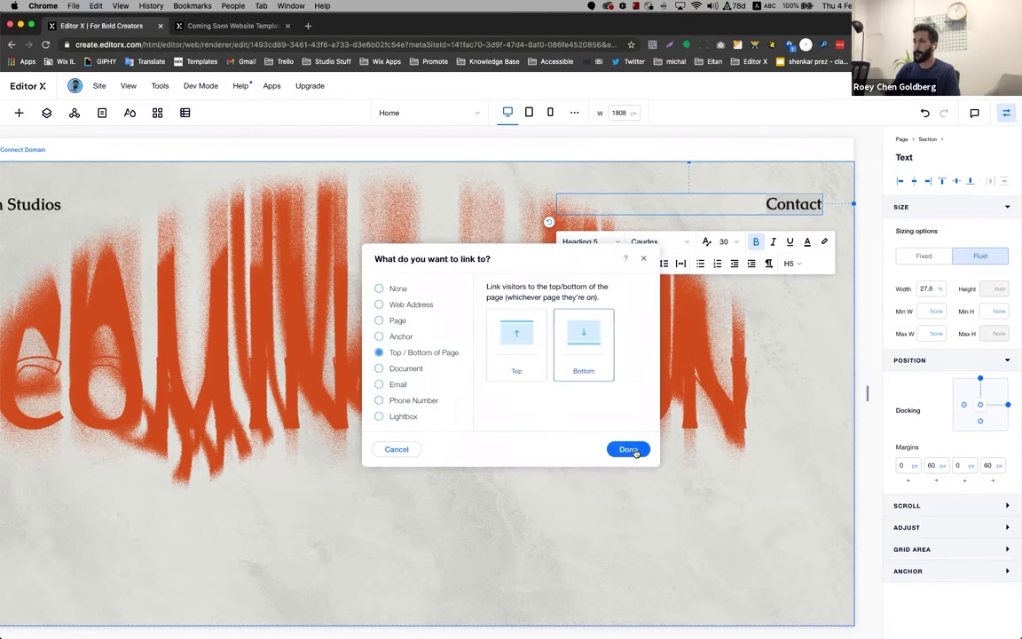
click(638, 451)
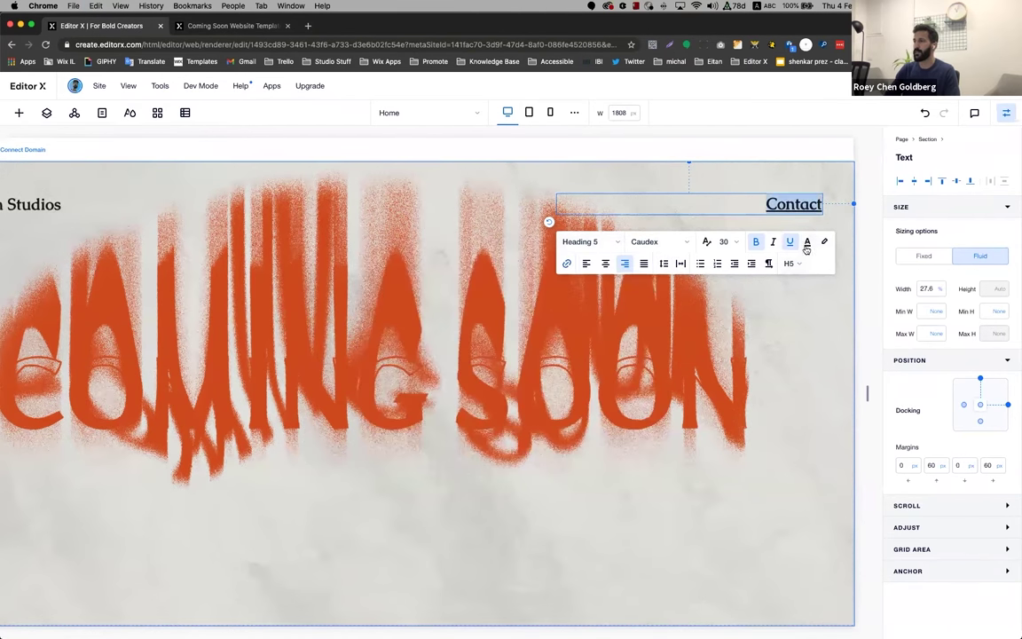
click(812, 456)
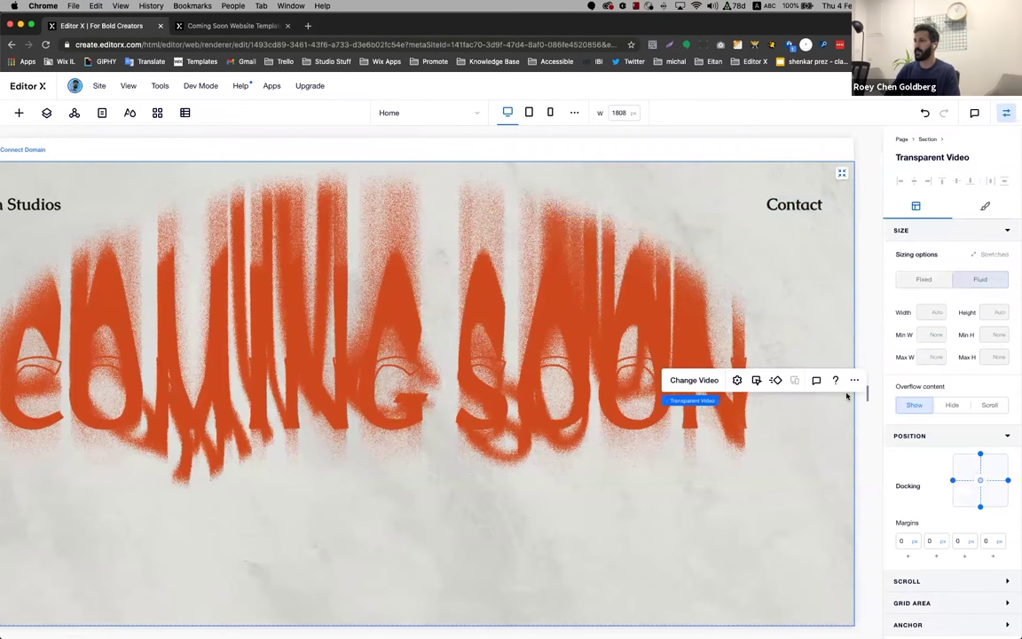
Narrow the editing canvas to about 1544 px and compare the page with the original Coming Soon template
drag(867, 390, 830, 392)
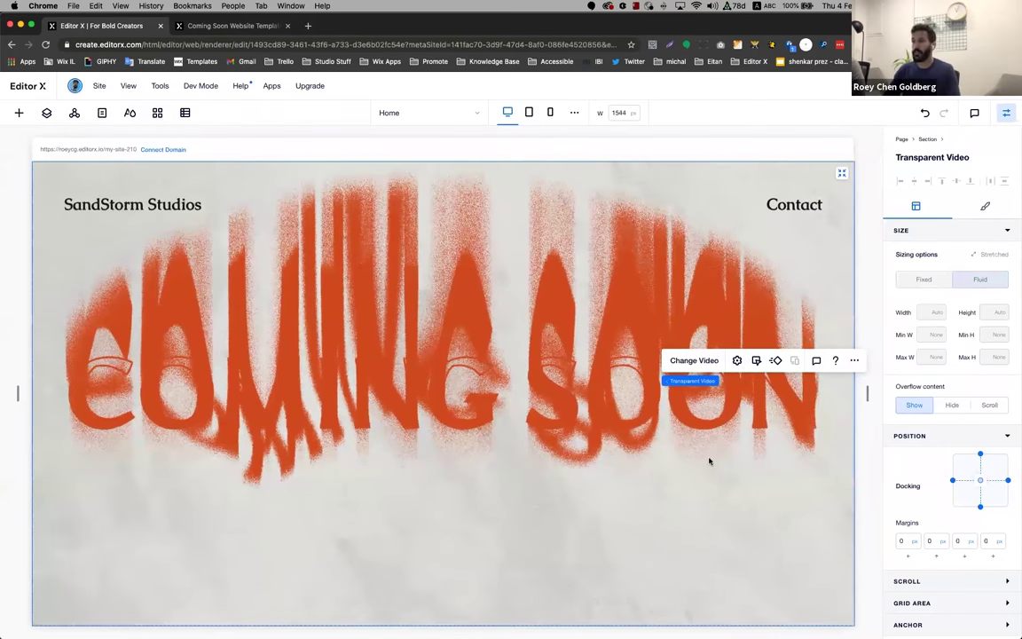
click(222, 26)
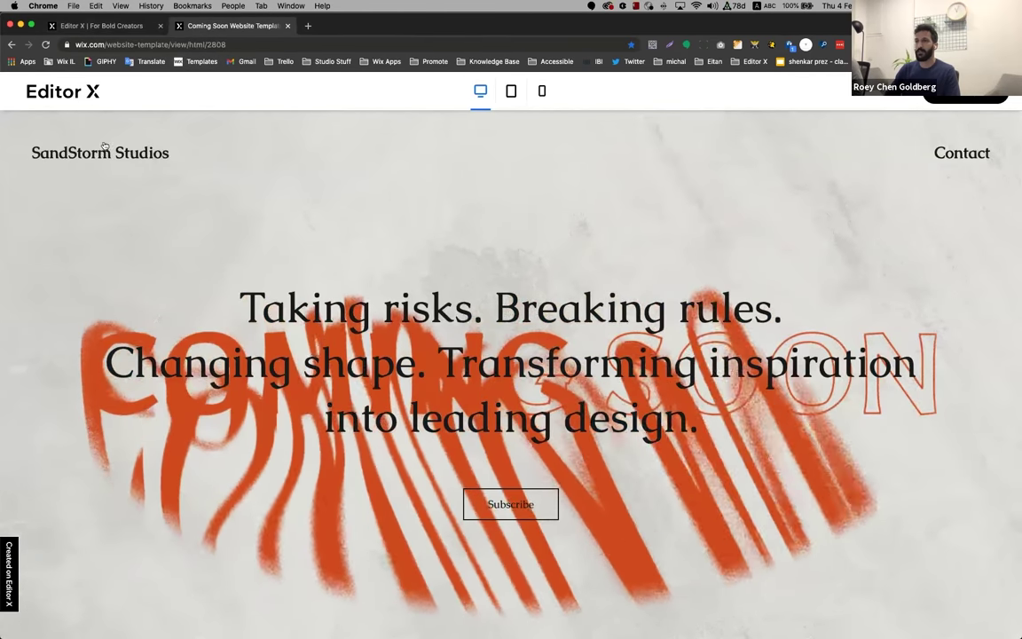
key(ctrl+shift+Tab)
Add a container centered in the section with a width of 85%
click(19, 114)
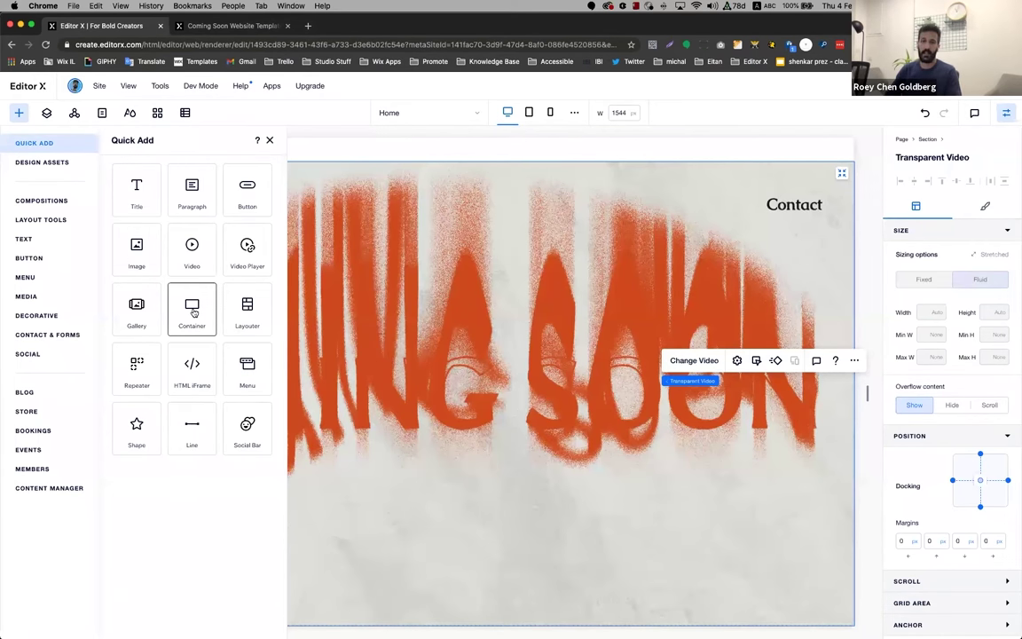
drag(193, 312, 359, 350)
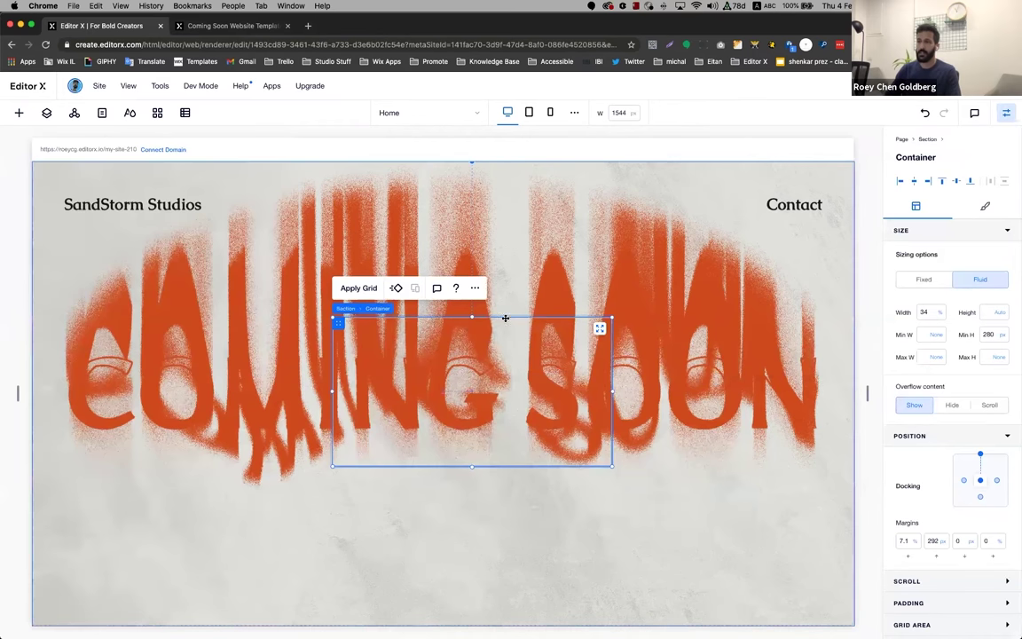
click(924, 312)
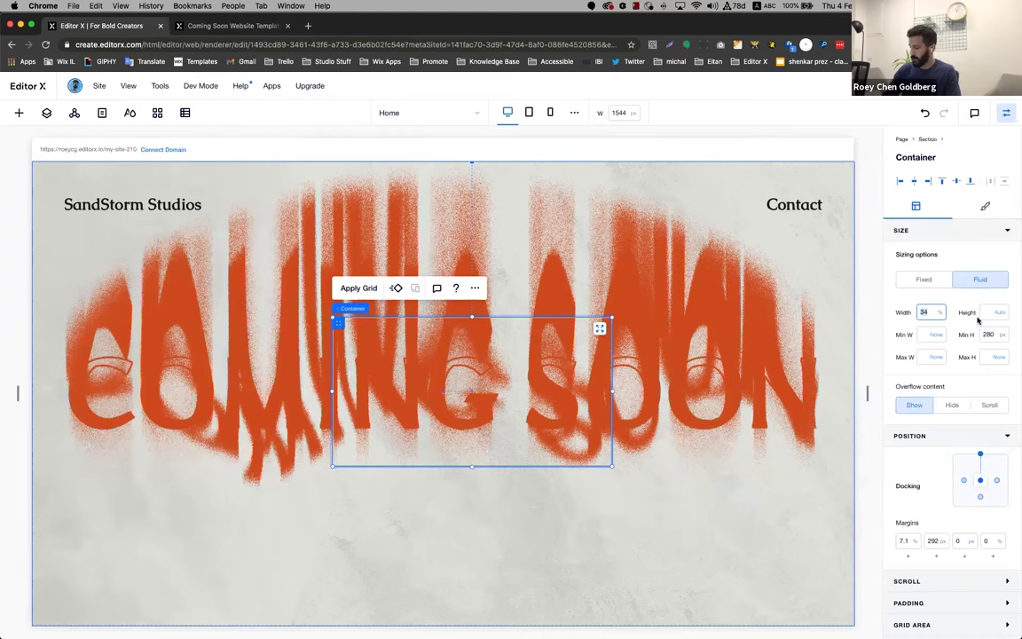
key(Return)
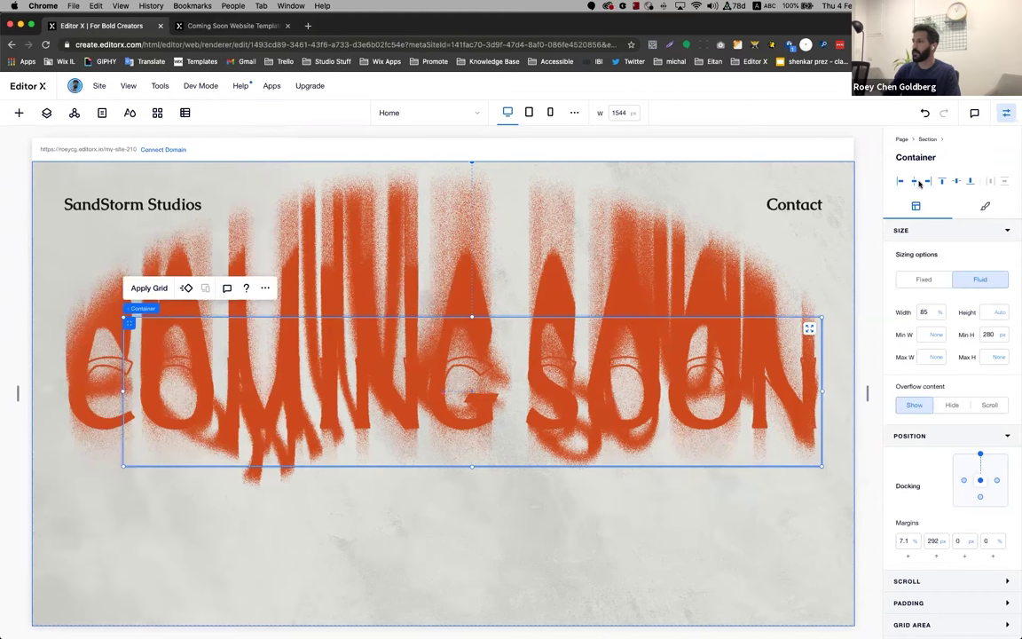
click(920, 182)
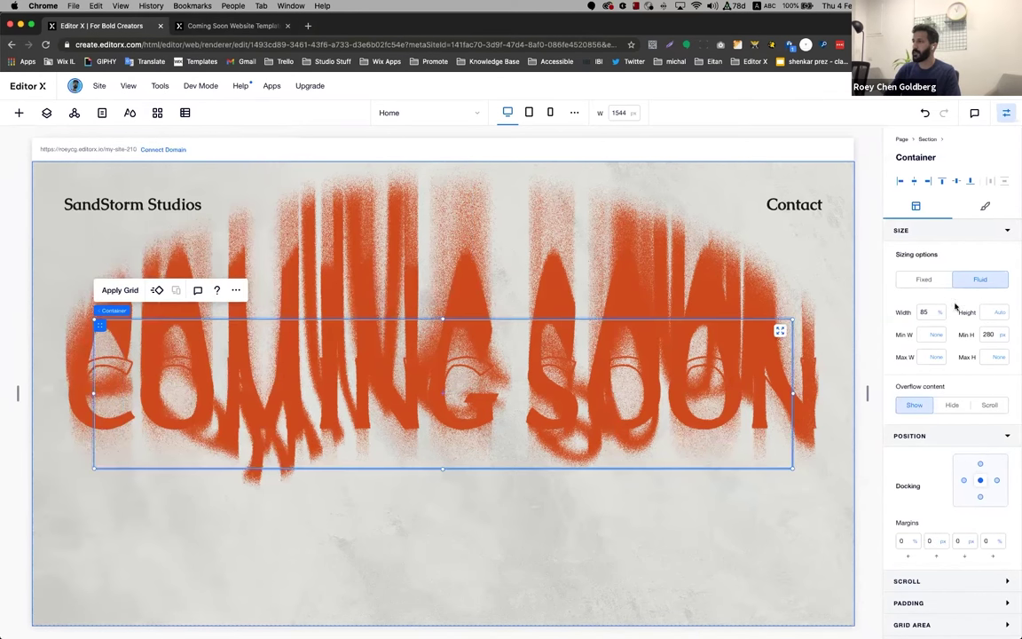
Set the container's border width to 0 px and check its fill settings
click(984, 206)
click(896, 257)
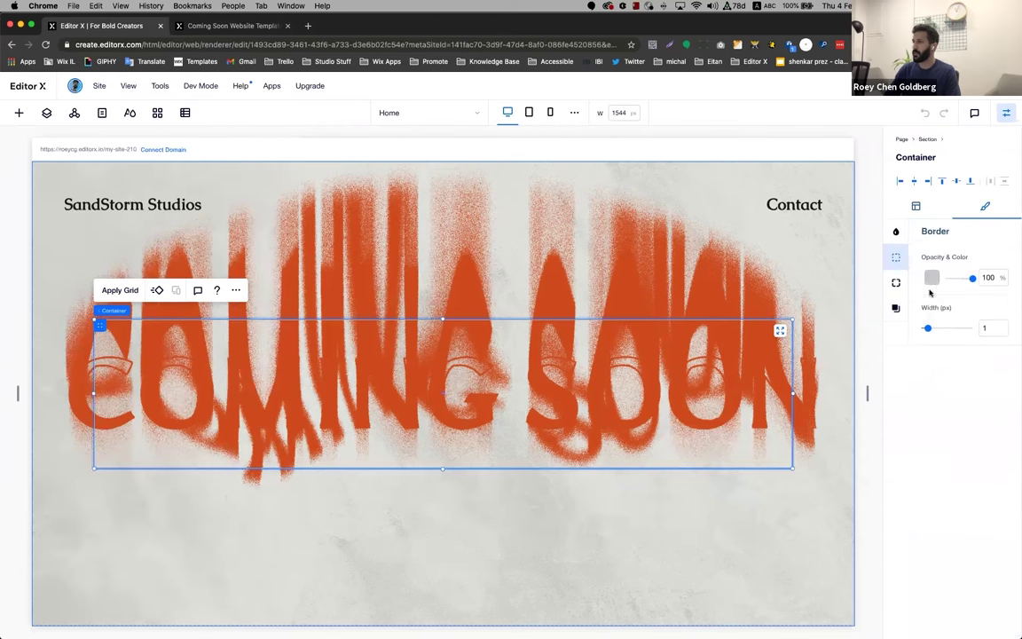
drag(930, 328, 925, 327)
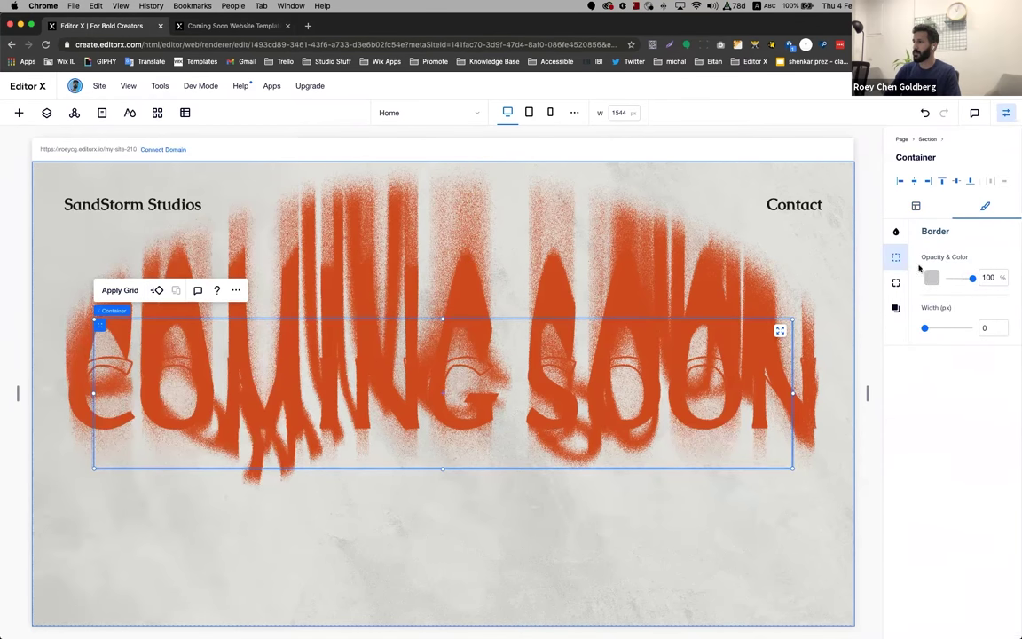
click(896, 231)
click(915, 206)
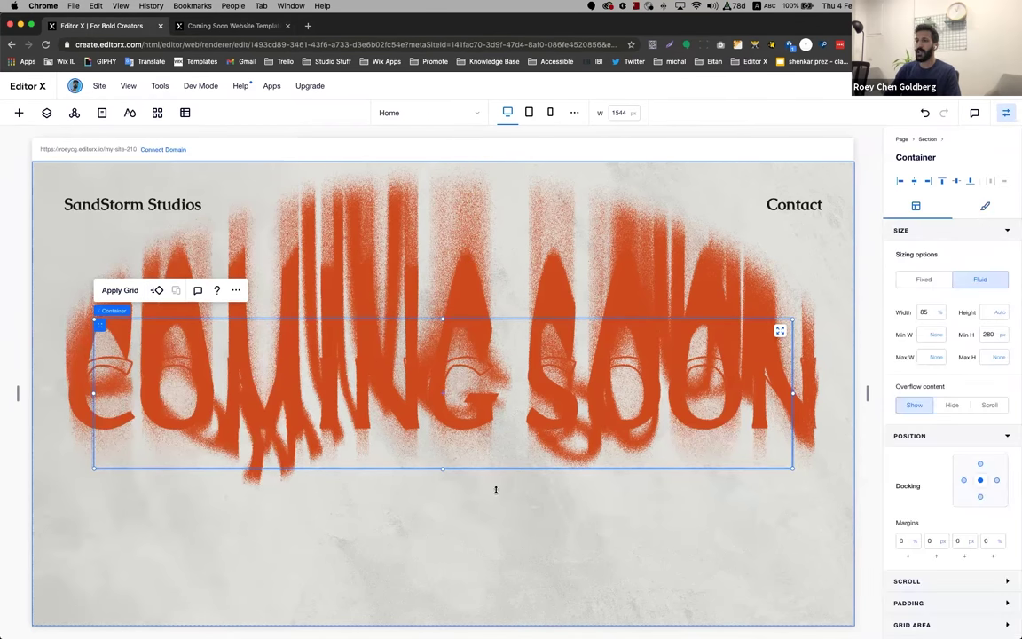
Apply a 1x2 grid to the container
click(119, 290)
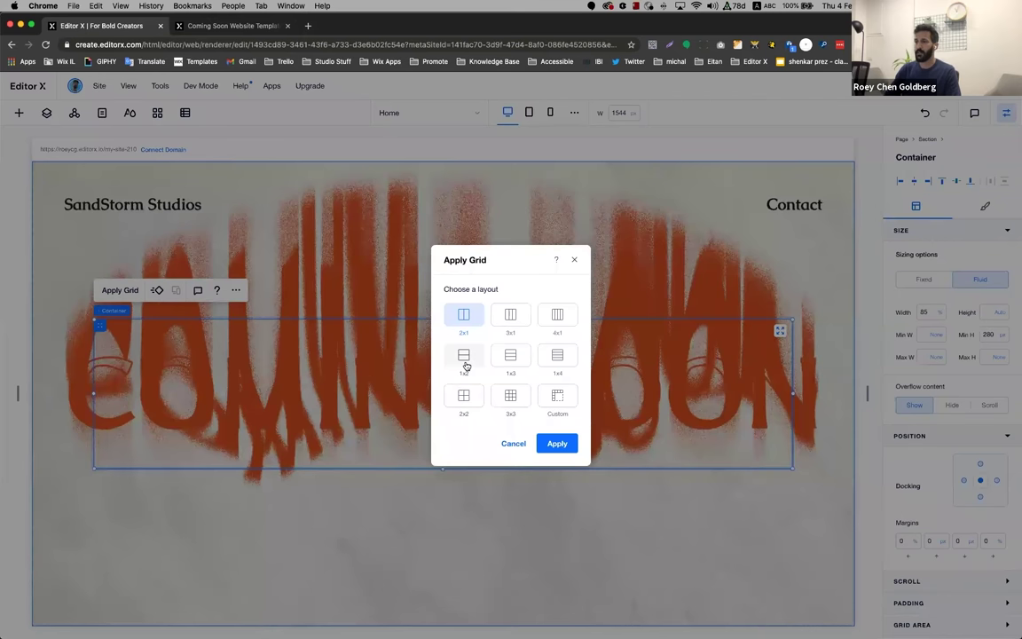
click(465, 361)
click(557, 443)
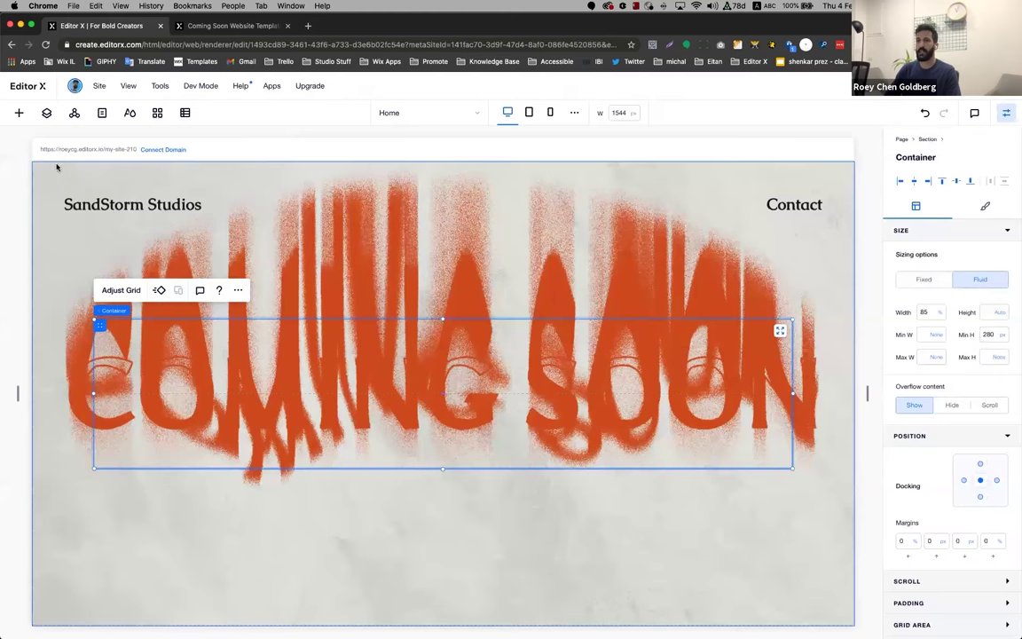
Add the "Taking risks. Breaking rules." text from the design assets to the container's upper grid cell
click(20, 113)
click(39, 161)
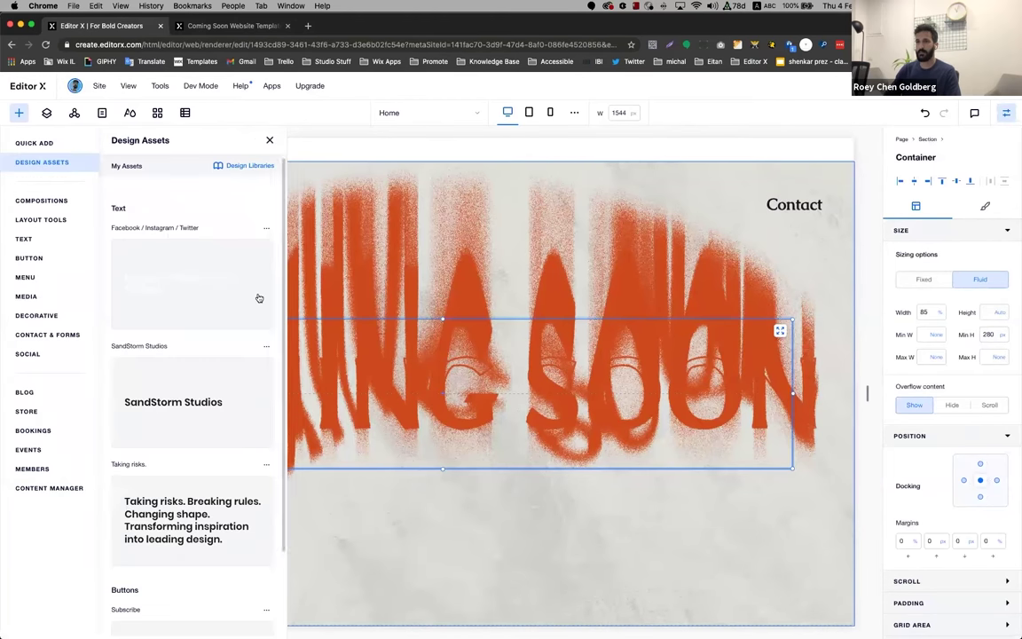
drag(197, 532, 370, 356)
drag(301, 358, 142, 355)
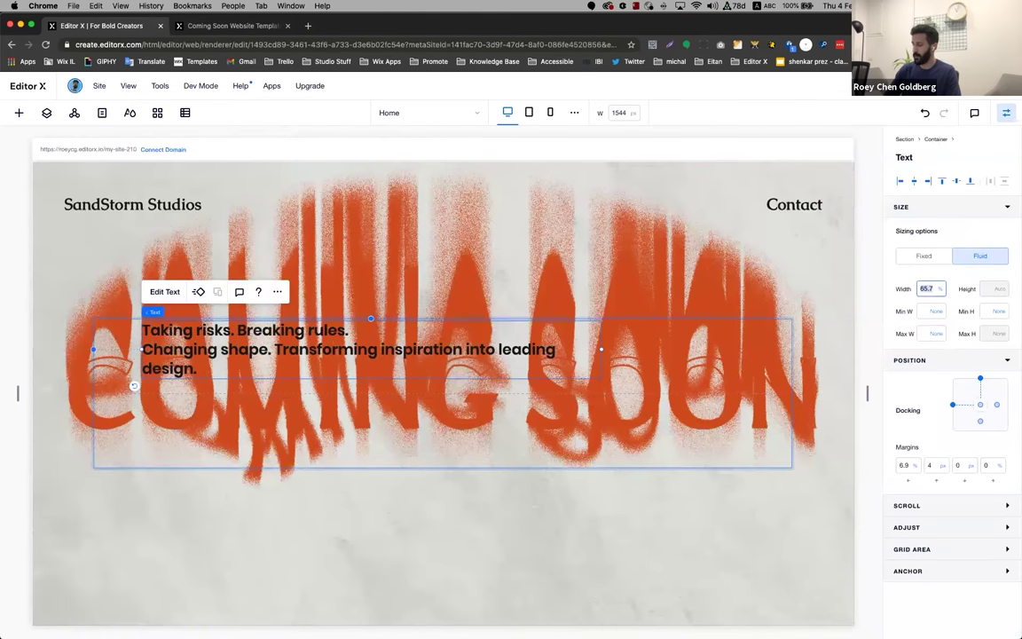
Set the "Taking risks" text's width to 100% and center it in the container's upper grid cell
text(100)
key(Return)
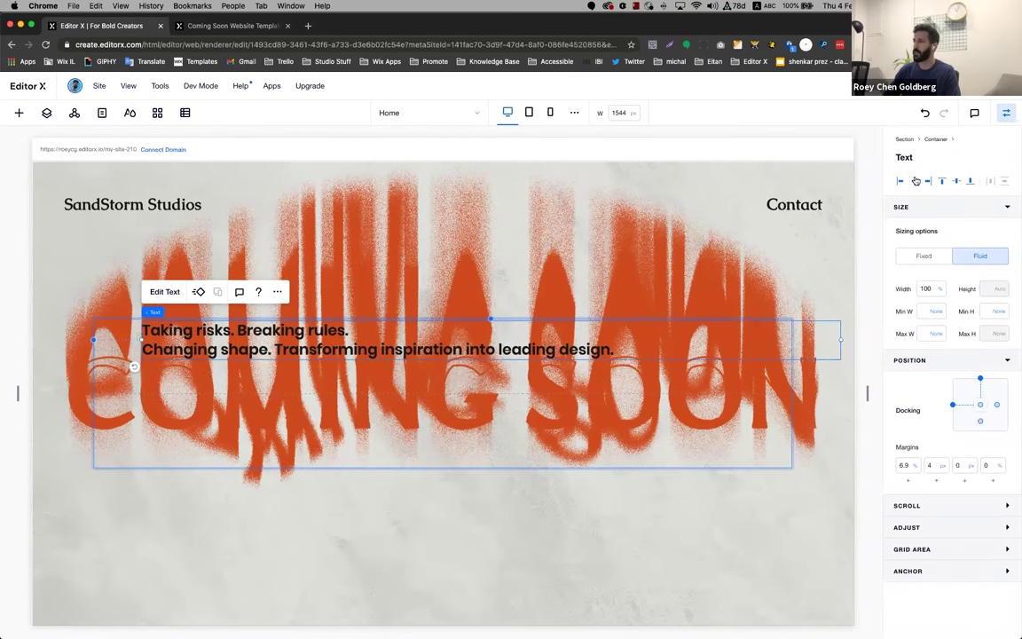
click(957, 181)
click(957, 181)
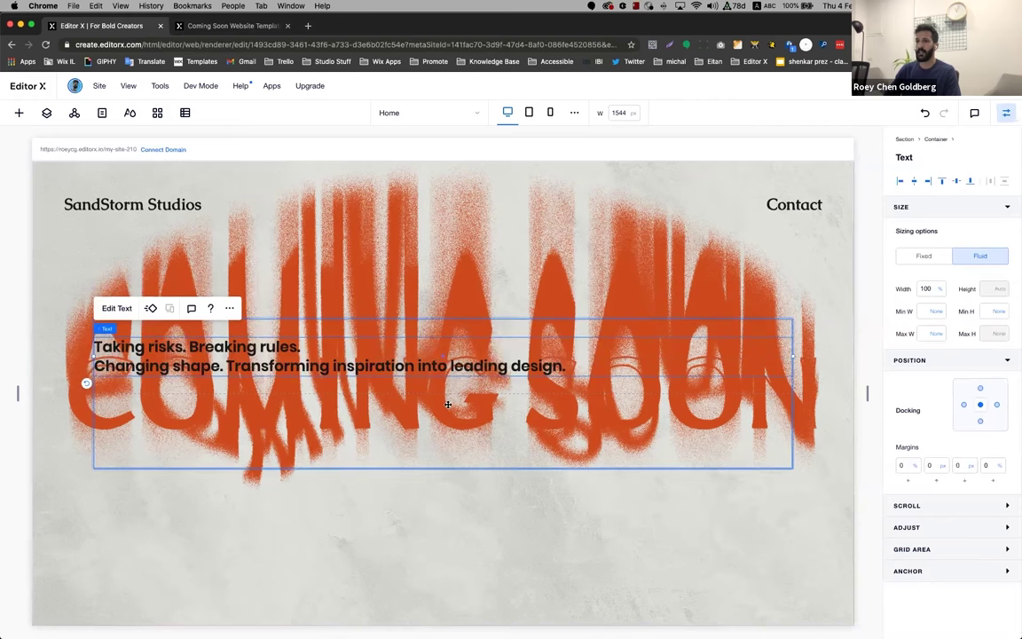
Apply the Heading 1 style to the "Taking risks. Breaking rules." tagline text
click(111, 308)
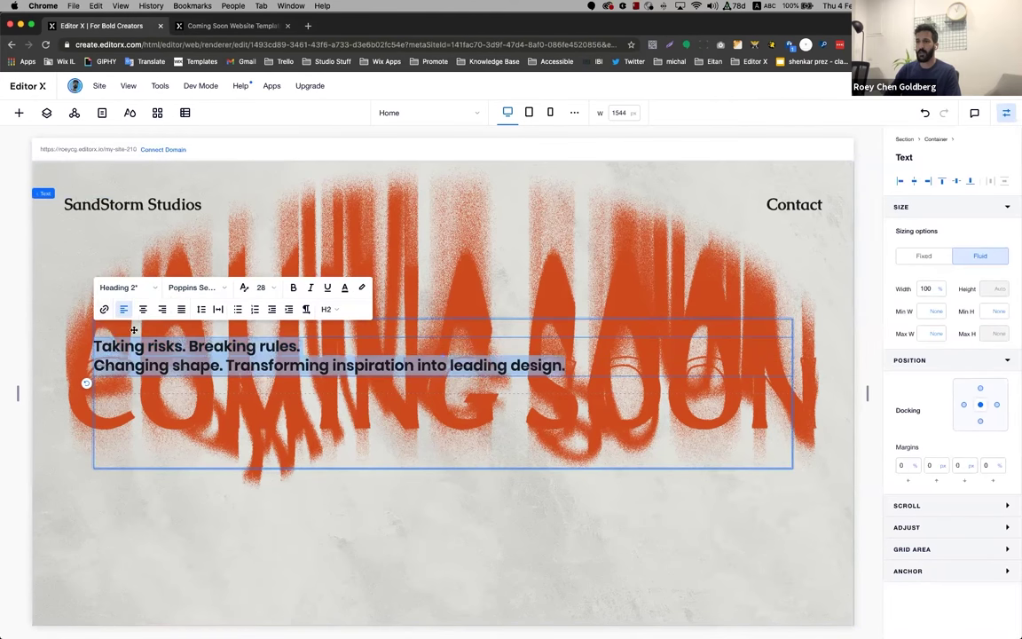
click(126, 288)
click(142, 310)
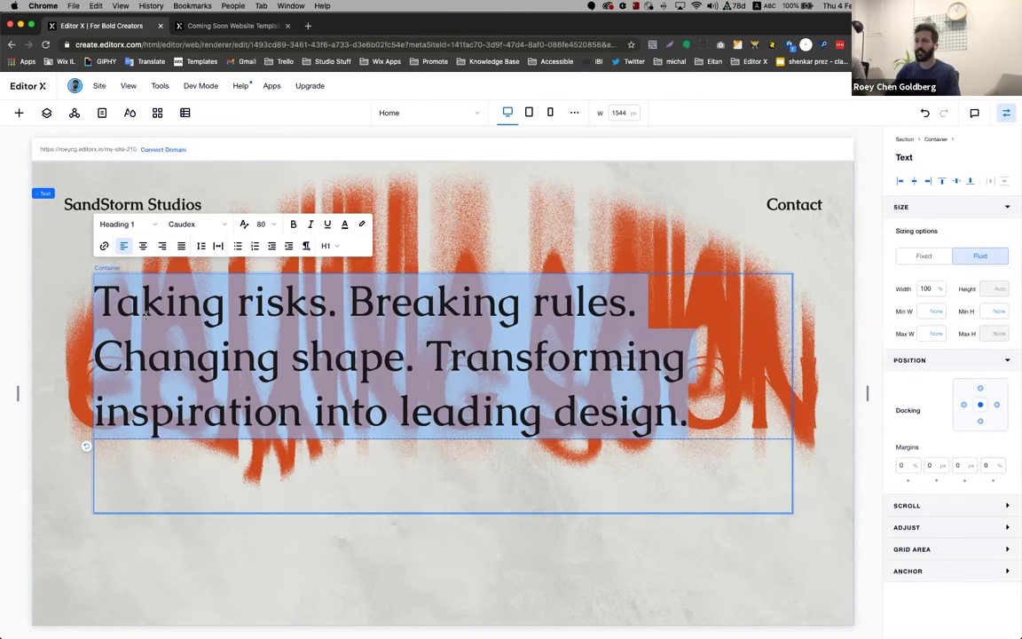
Scale the tagline's font size between 20 and 80 and center-align its lines
click(245, 224)
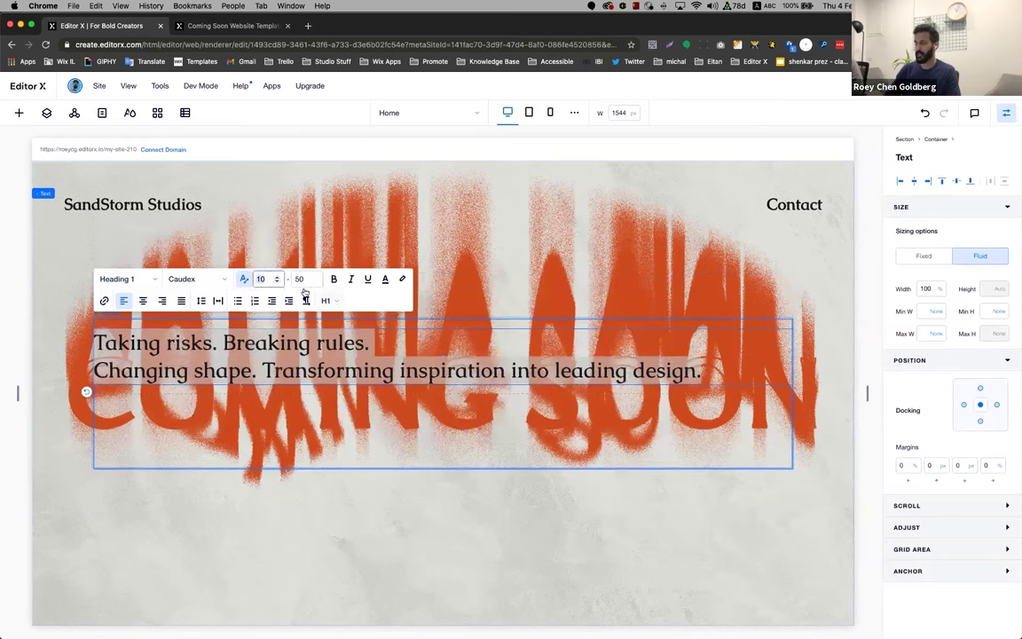
text(20)
key(Tab)
text(80)
key(Return)
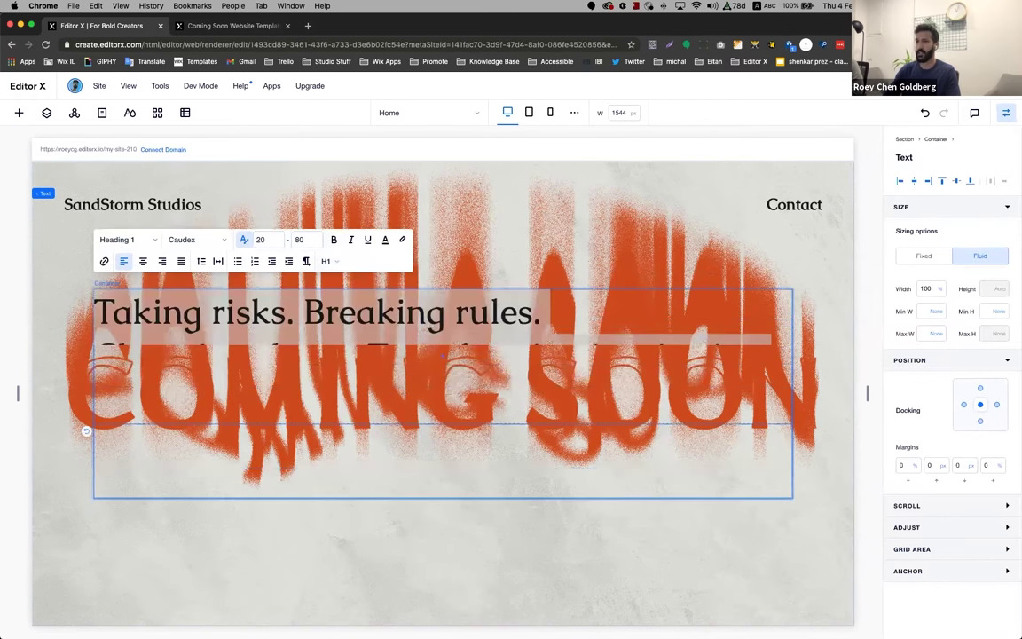
click(142, 261)
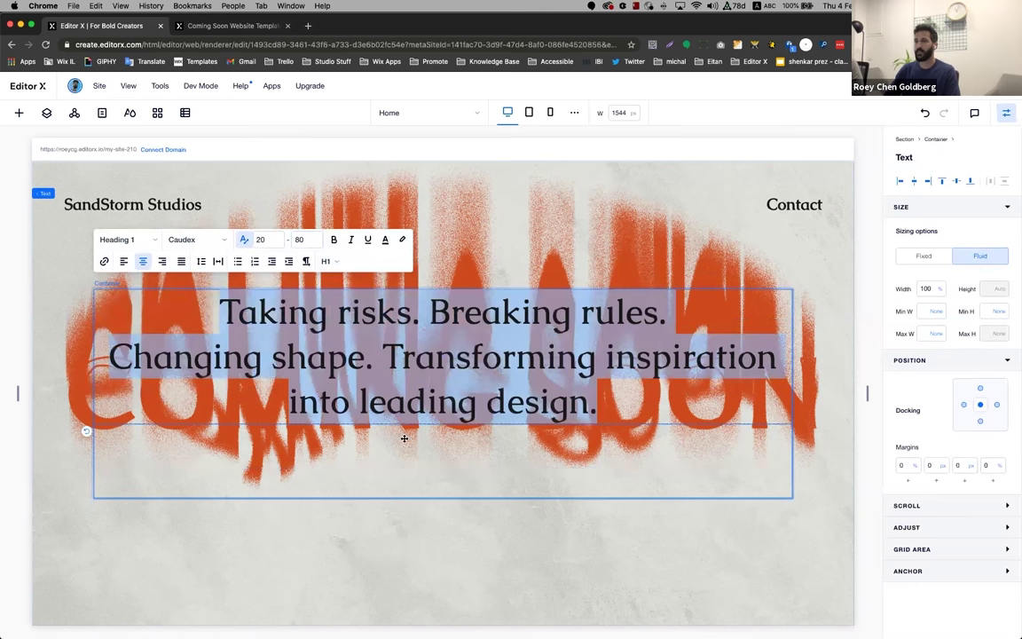
click(616, 482)
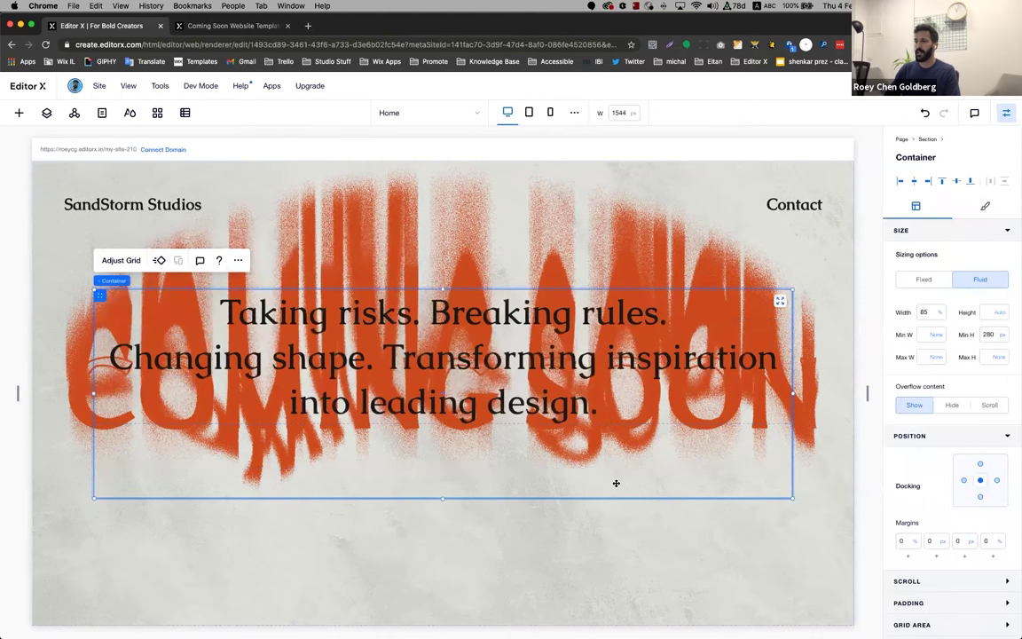
Add the Subscribe button from the design assets to the container's lower grid cell
click(20, 113)
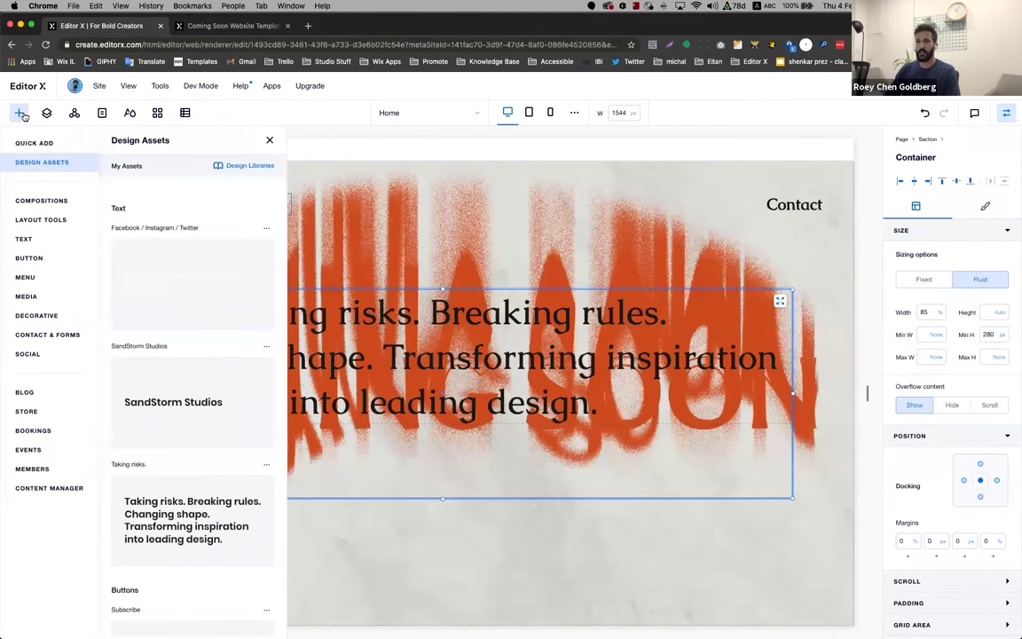
scroll(192, 399, down, 2)
drag(192, 561, 470, 457)
Center the Subscribe button horizontally, dock it to the top of its cell and set its top margin to 5%
click(915, 182)
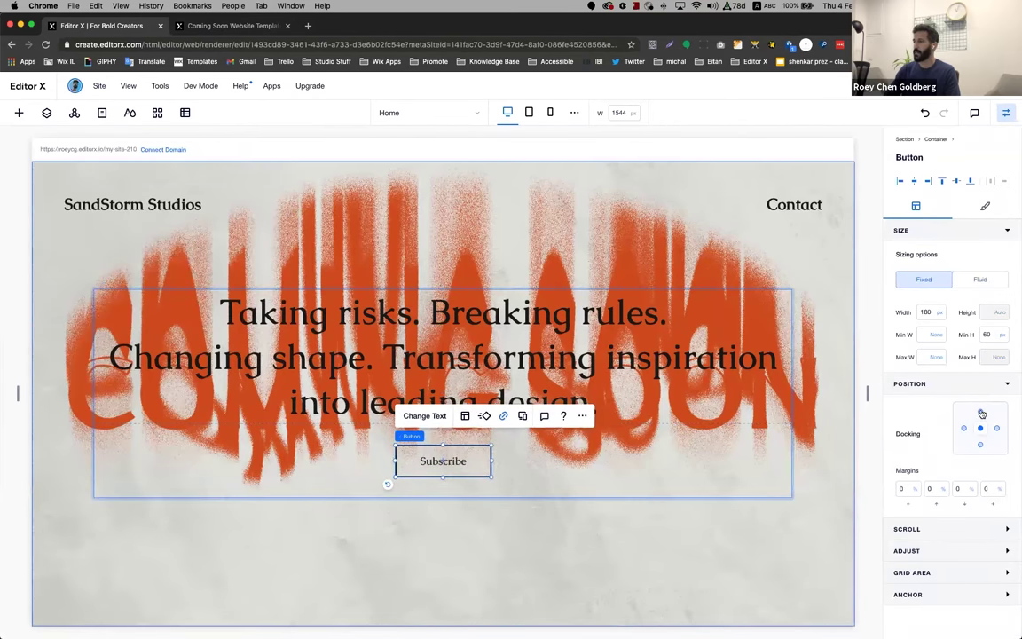
click(931, 488)
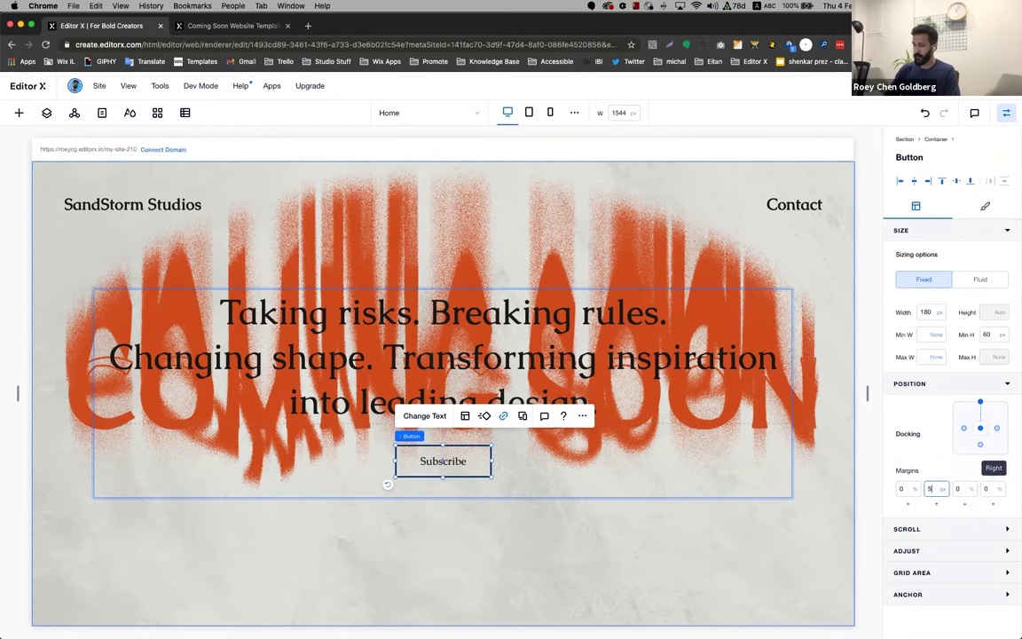
key(Return)
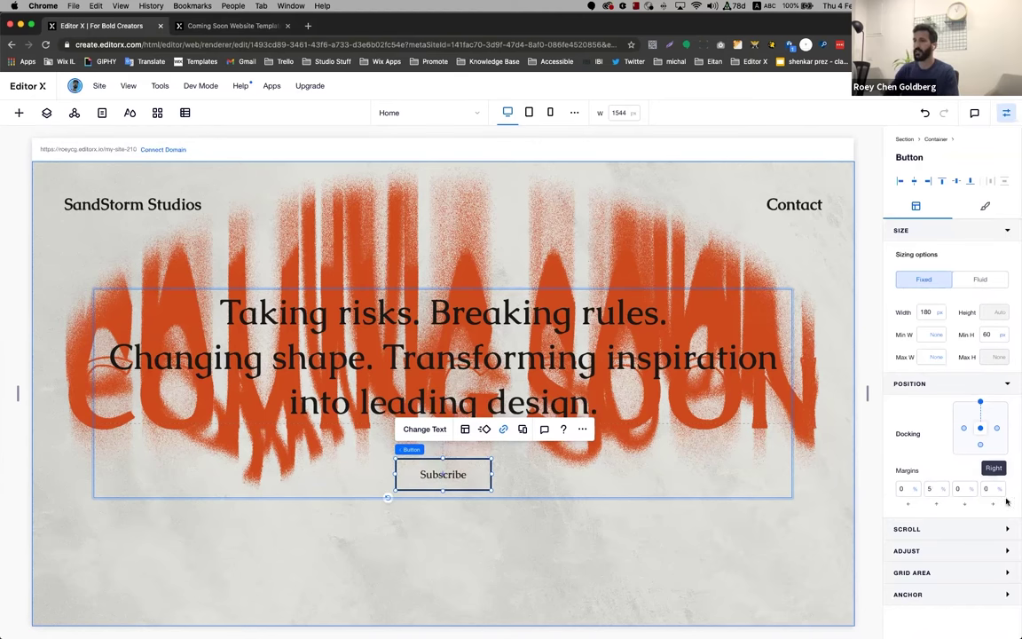
Set the minimum height of both rows in the container's grid to 50 px
click(686, 451)
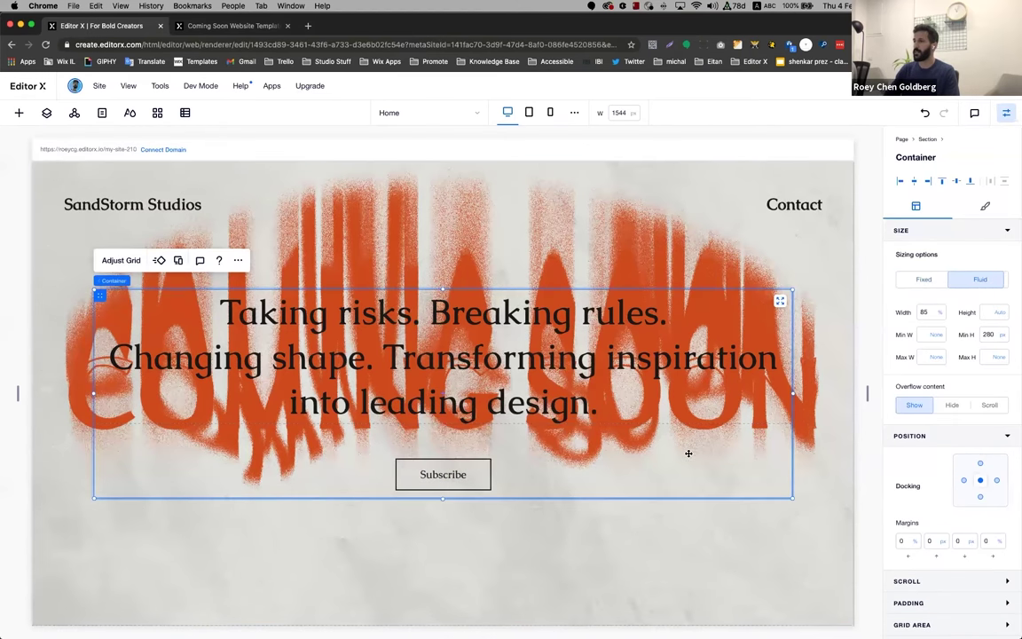
click(124, 260)
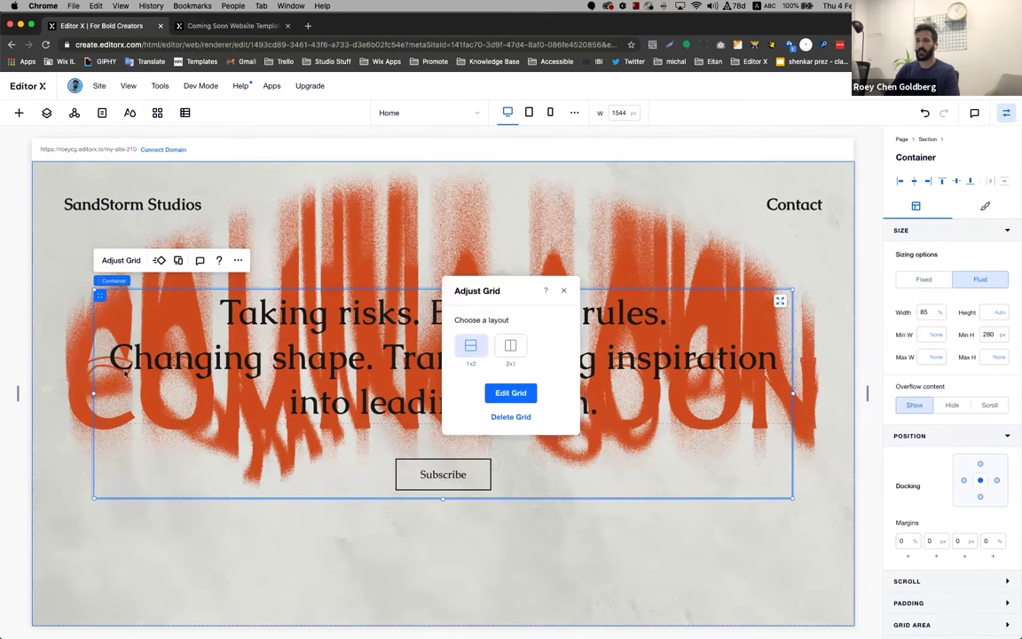
click(511, 393)
click(148, 441)
double_click(183, 515)
text(50)
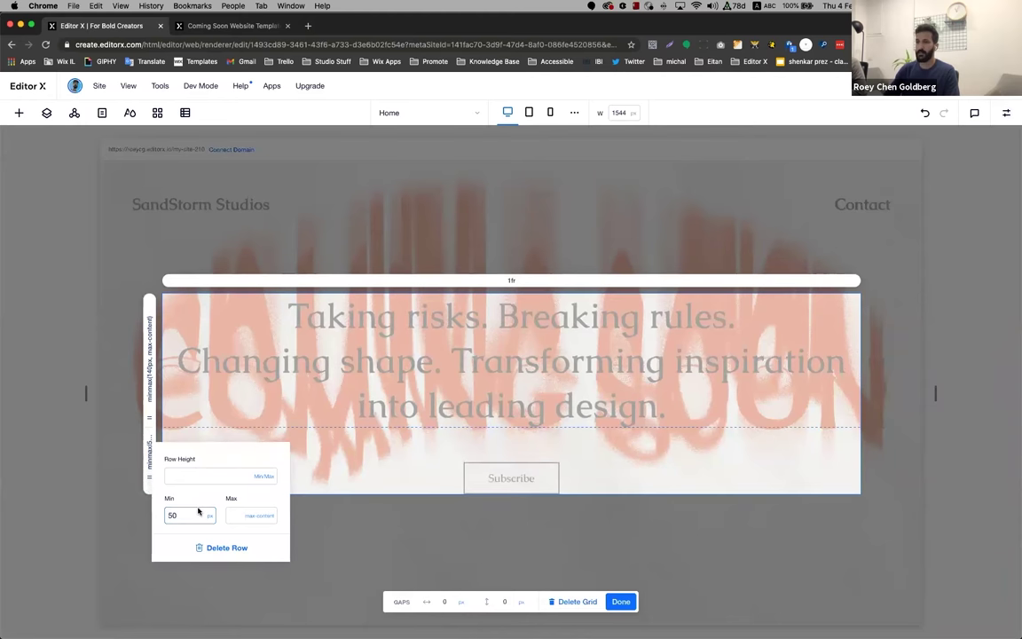
click(150, 359)
double_click(182, 426)
text(50)
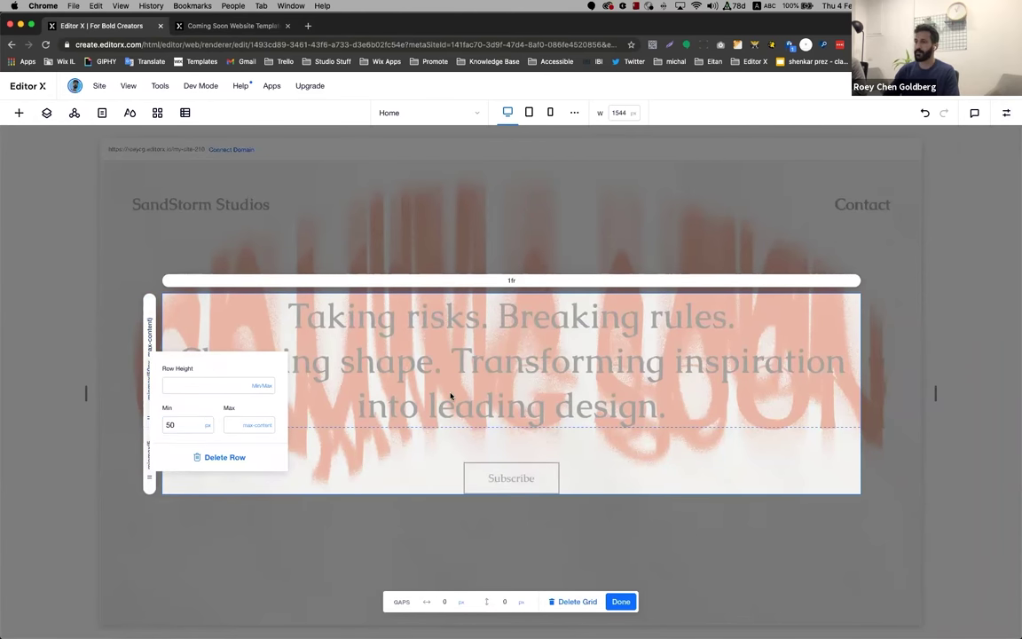
click(630, 600)
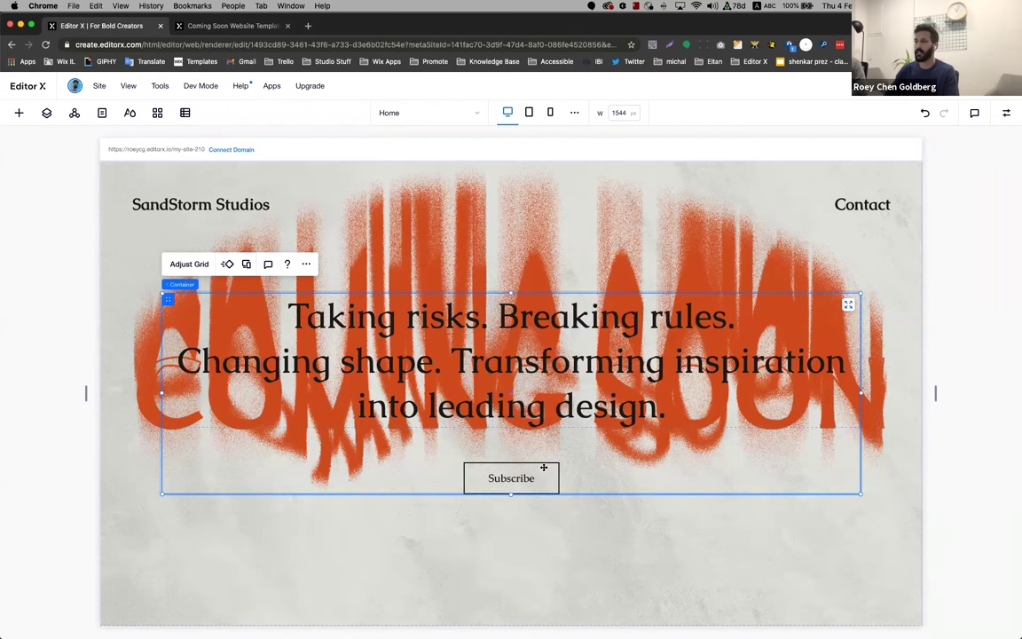
Set the container's minimum height to None
click(1009, 112)
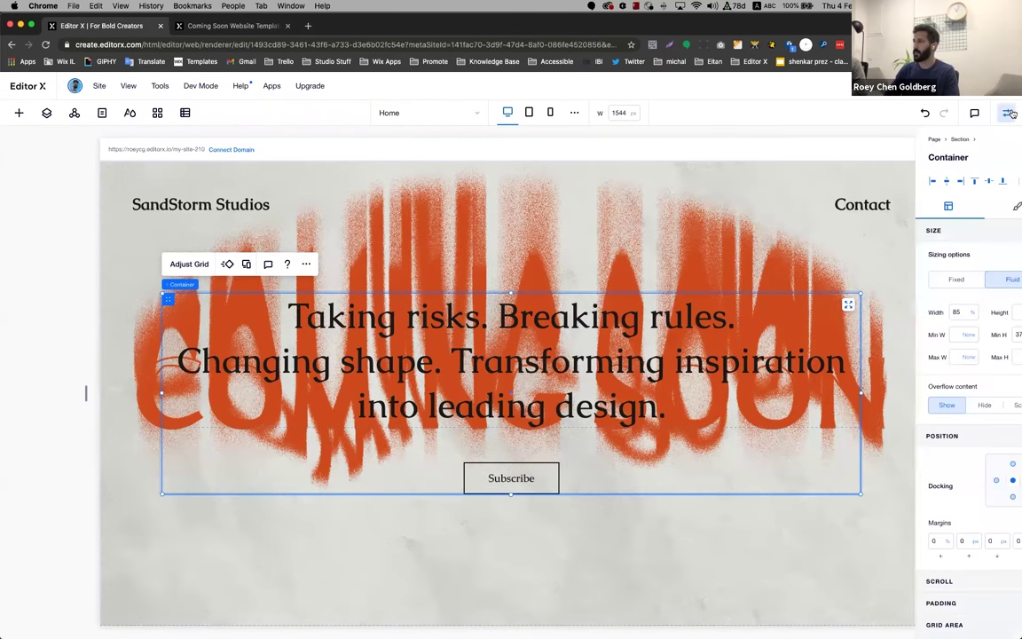
click(1004, 336)
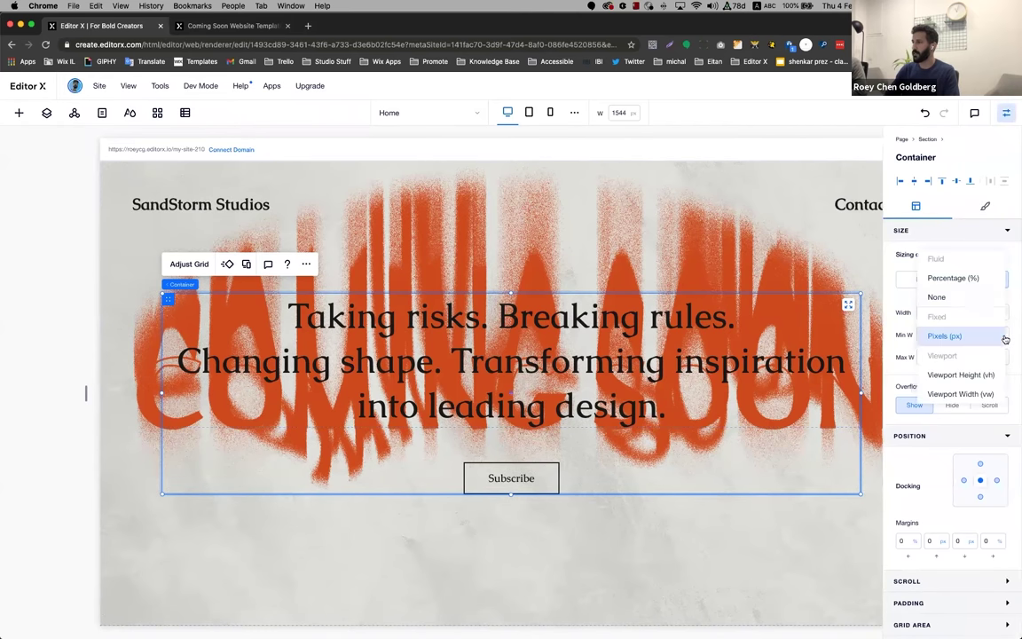
click(976, 296)
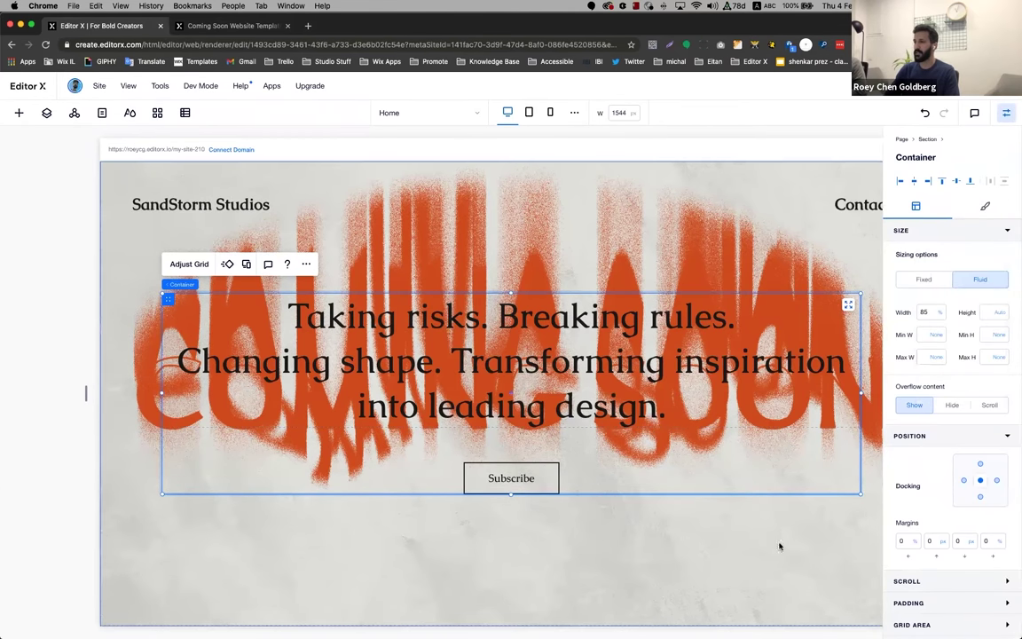
Preview the page at desktop size and return to editing
click(780, 547)
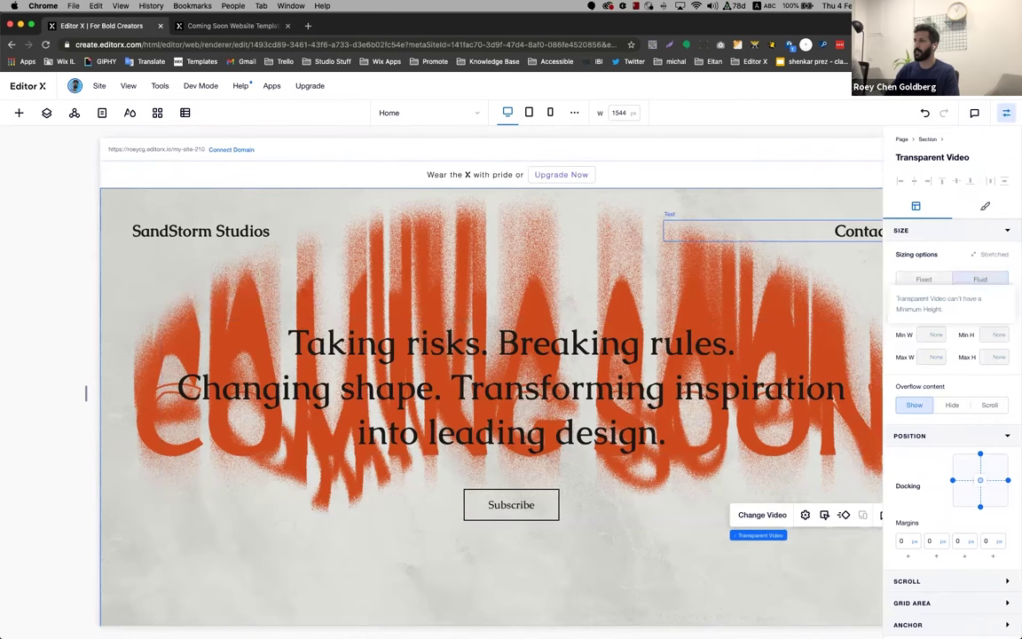
key(super+p)
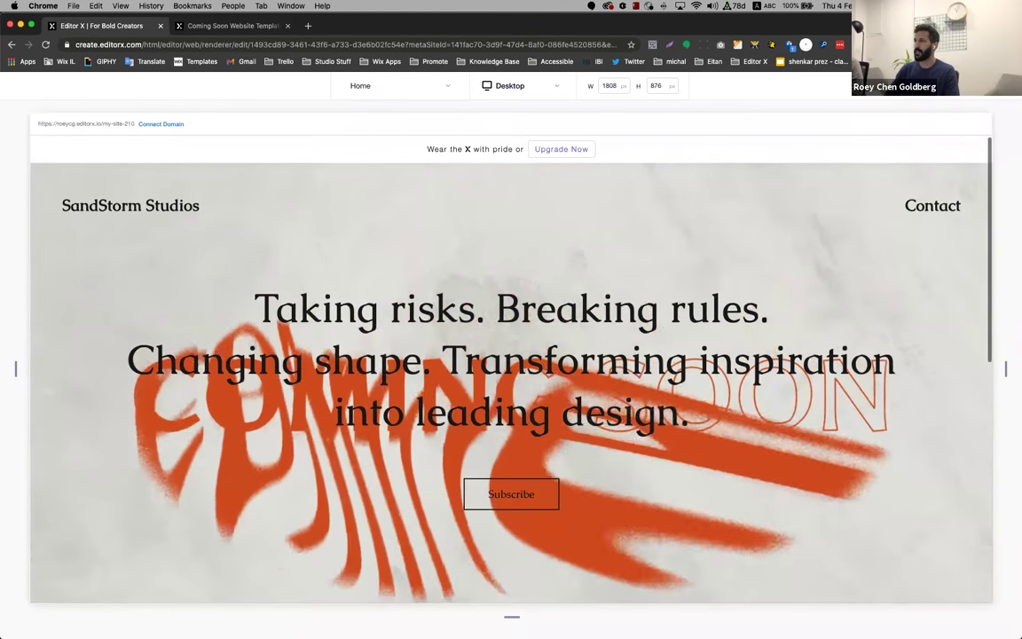
key(super+p)
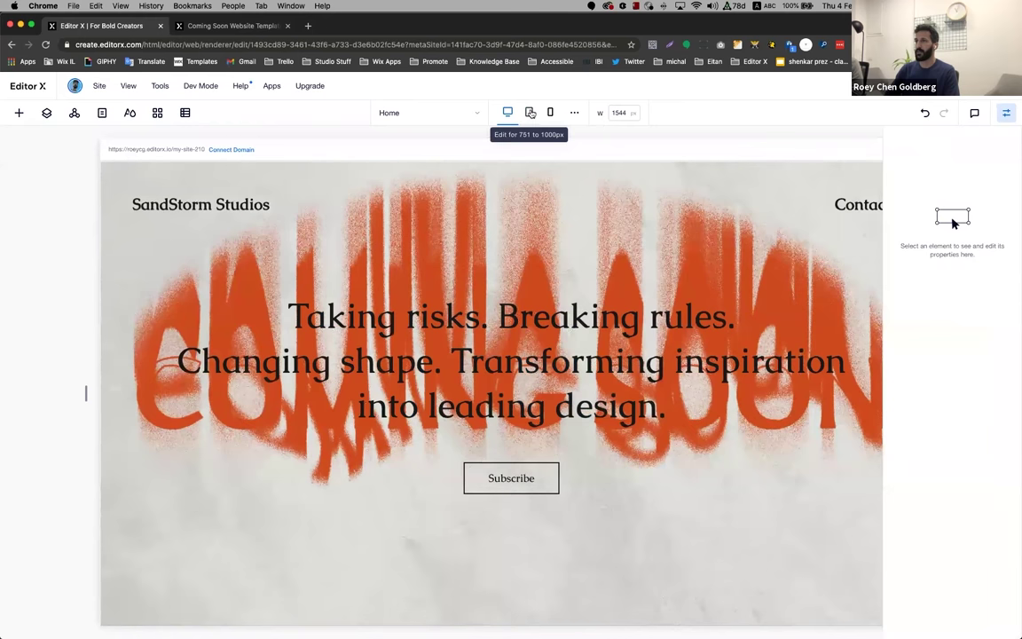
At the tablet breakpoint, widen the SandStorm Studios text to about 37.5% so it fits on one line
click(529, 112)
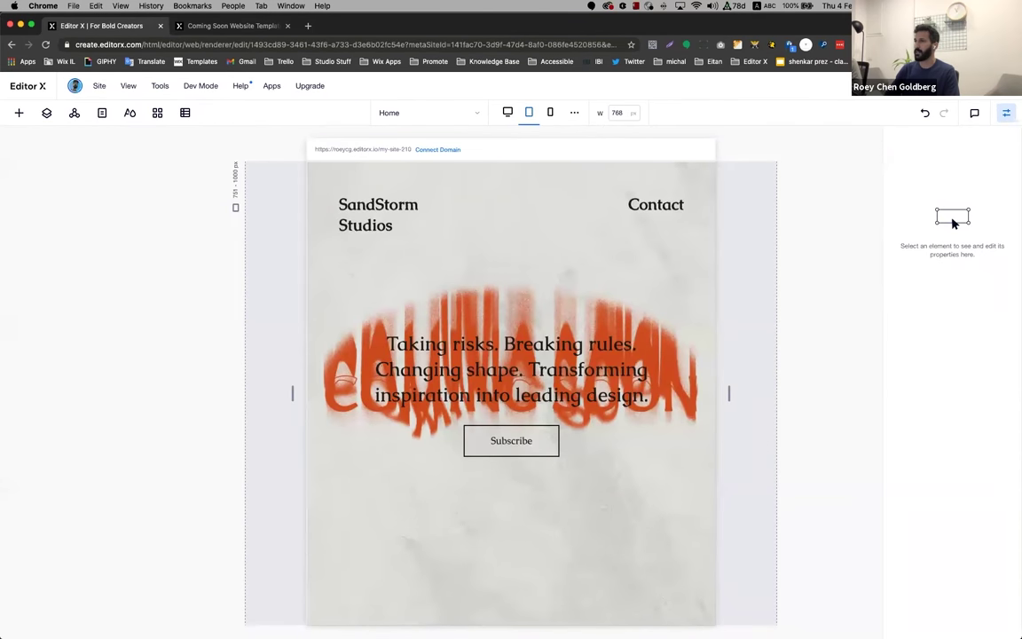
click(450, 217)
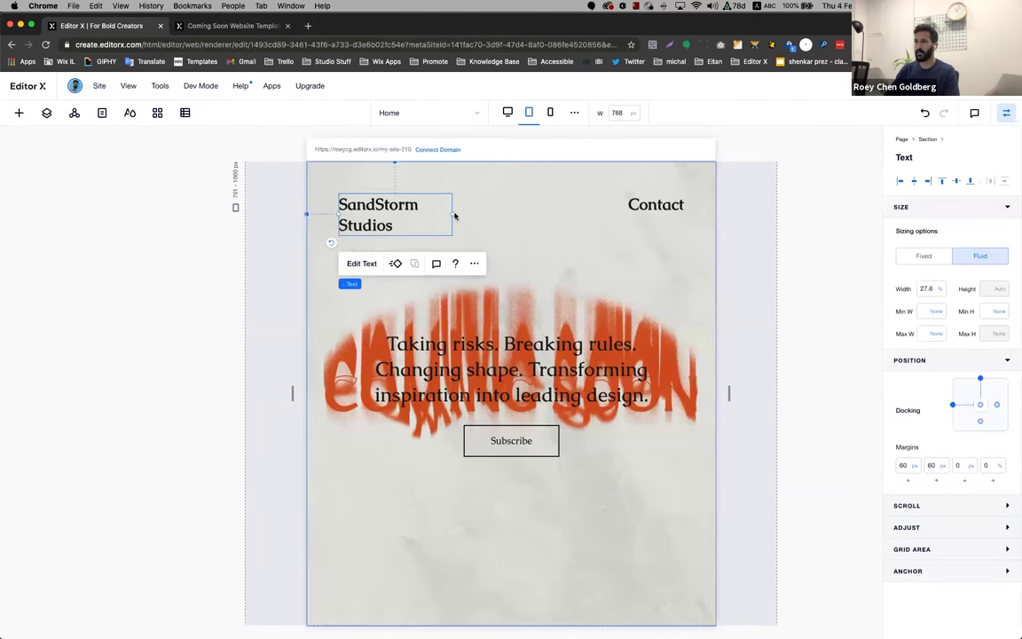
drag(450, 215, 493, 223)
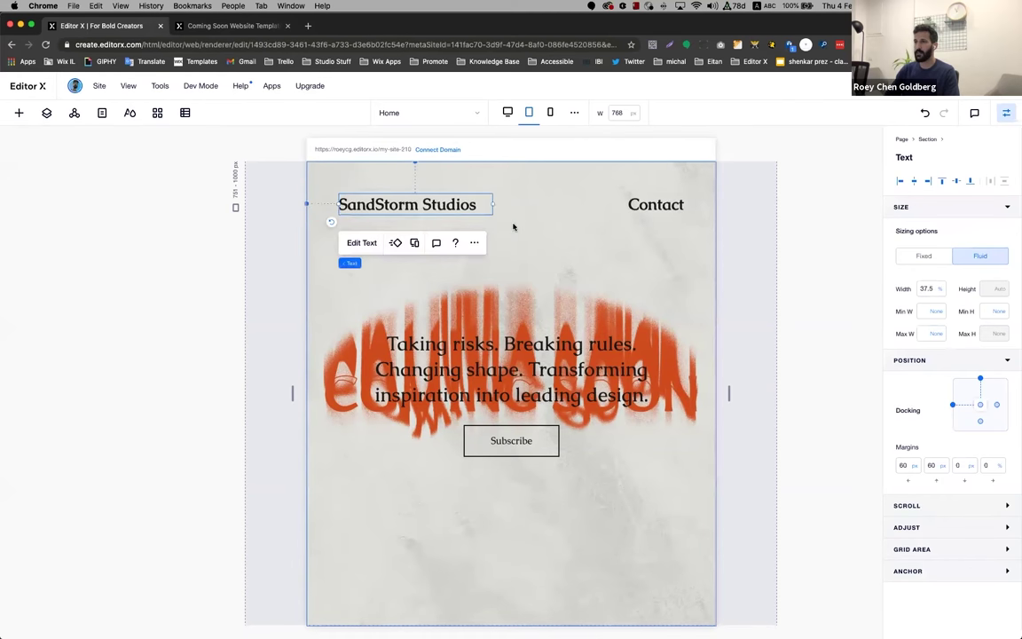
Set the container's top margin to 10% at the tablet breakpoint and preview the page
click(581, 379)
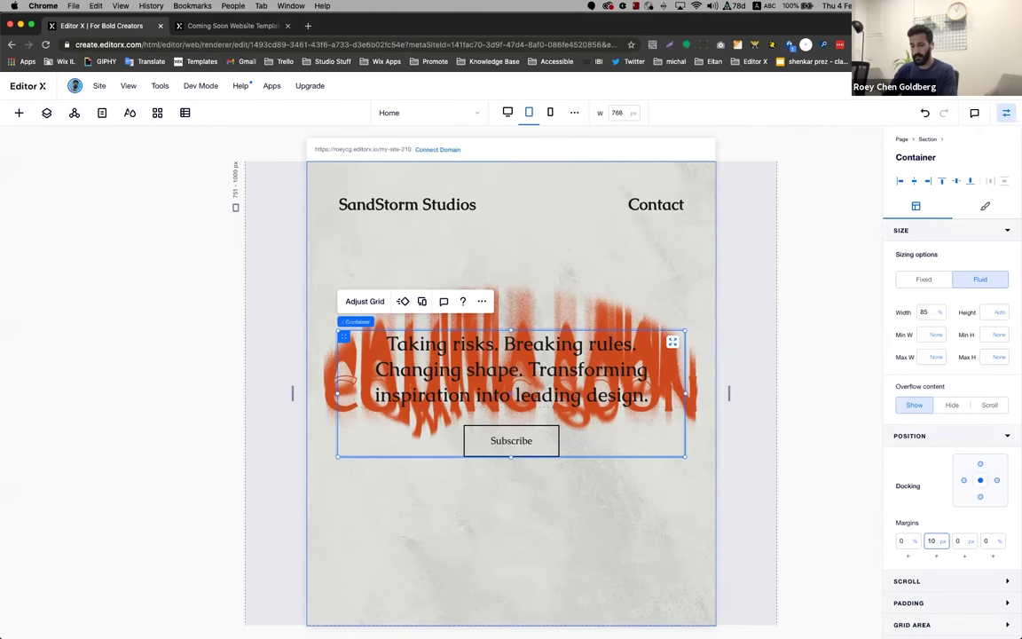
key(Return)
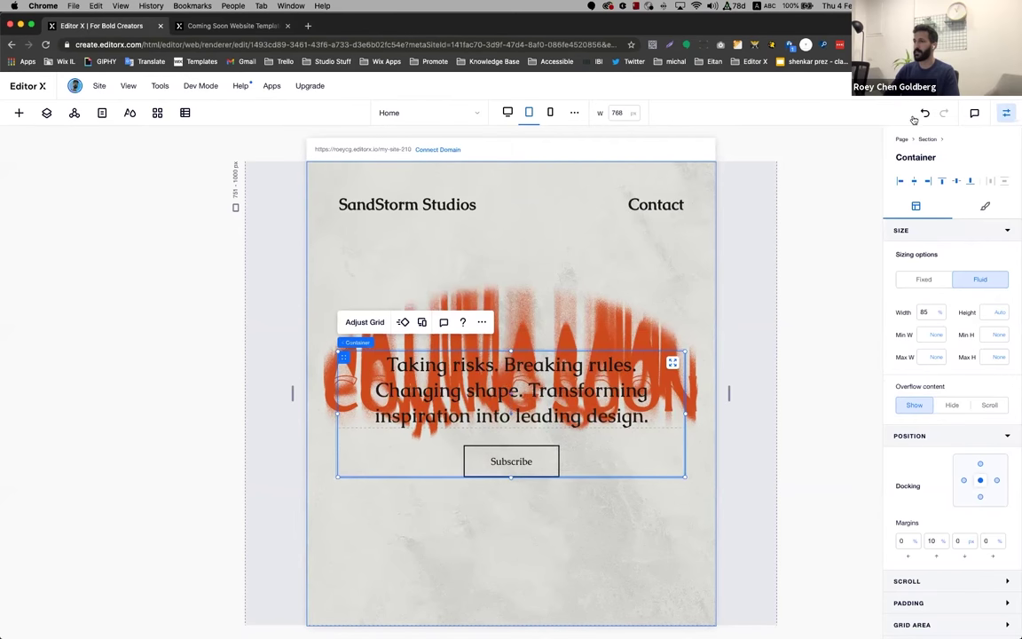
click(914, 85)
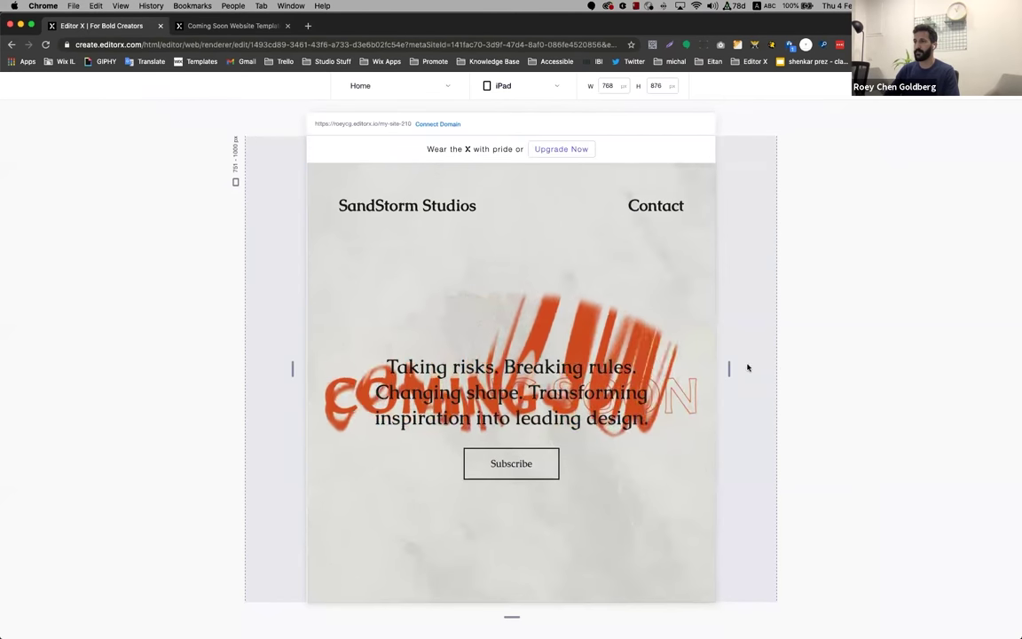
click(914, 85)
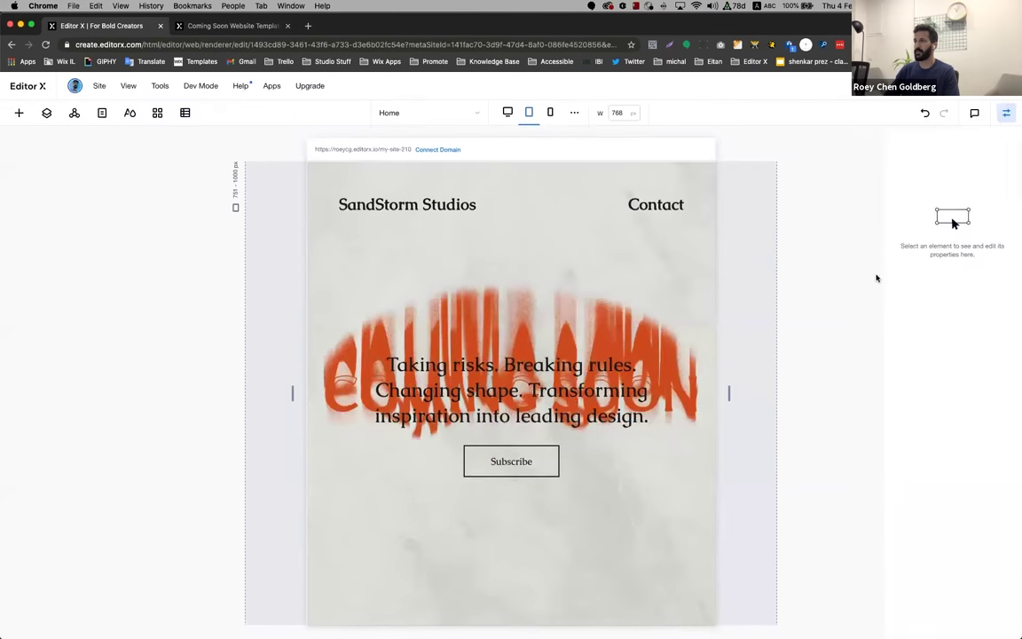
At the mobile breakpoint, scale the SandStorm Studios text's font size between 20 and 24
click(550, 113)
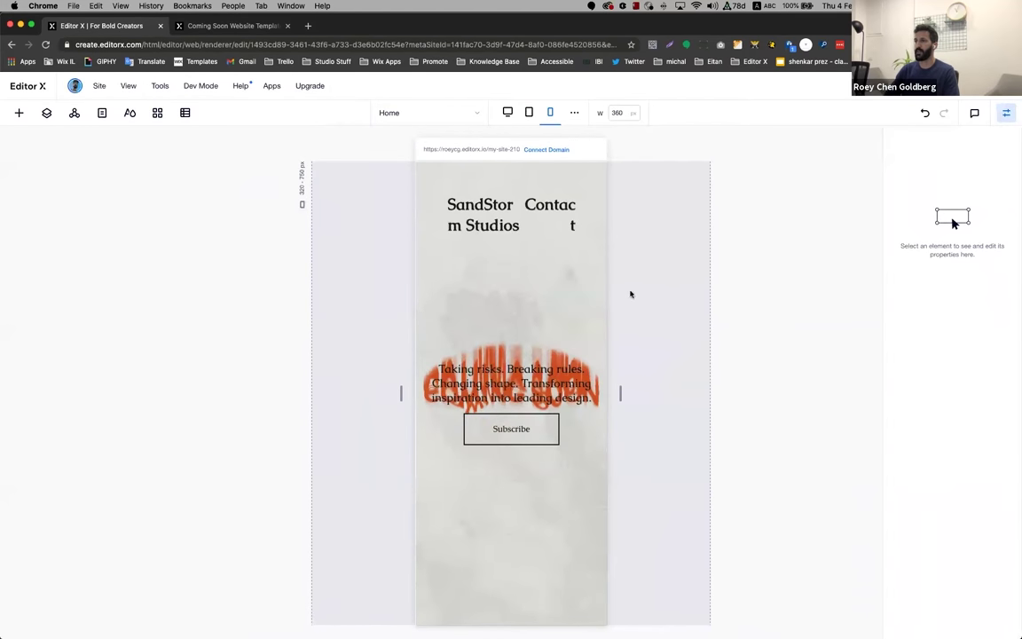
click(467, 225)
click(471, 264)
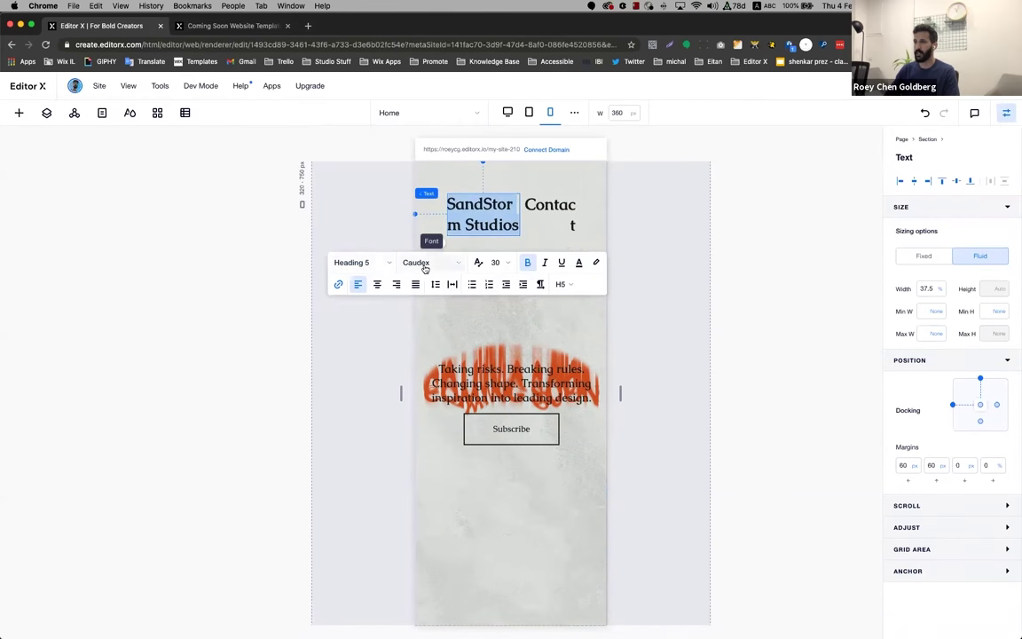
click(478, 264)
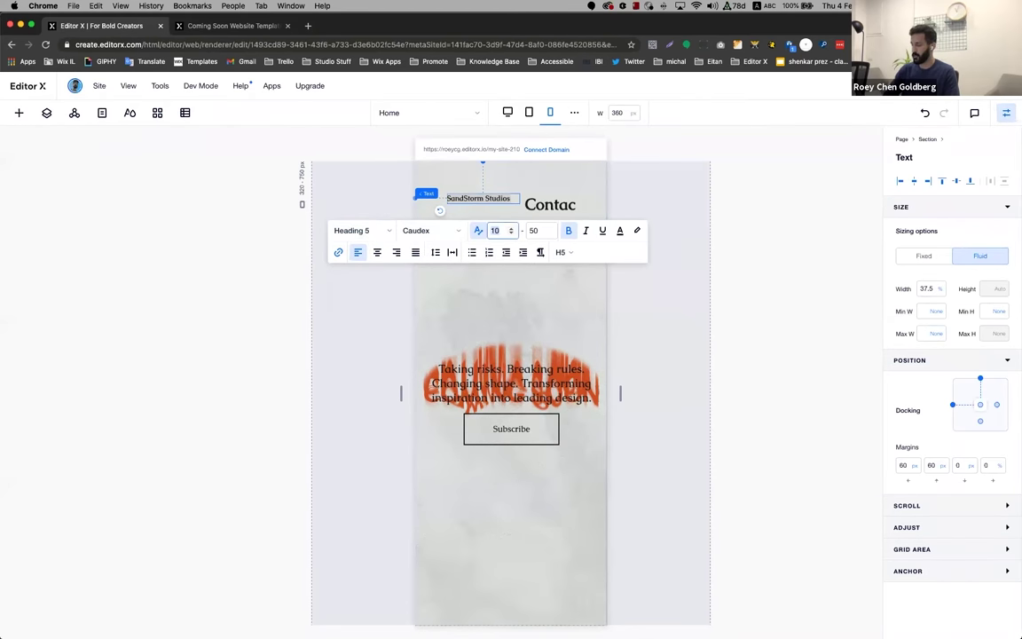
text(20)
key(Tab)
text(24)
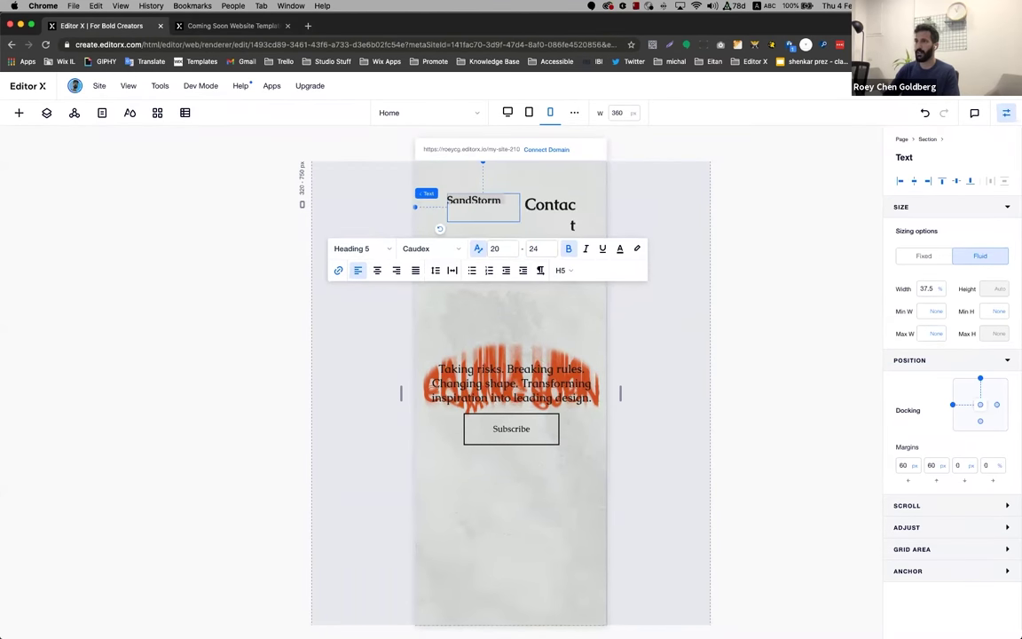
Widen the SandStorm Studios text on mobile to about 56% so it fits on one line
click(518, 199)
click(483, 204)
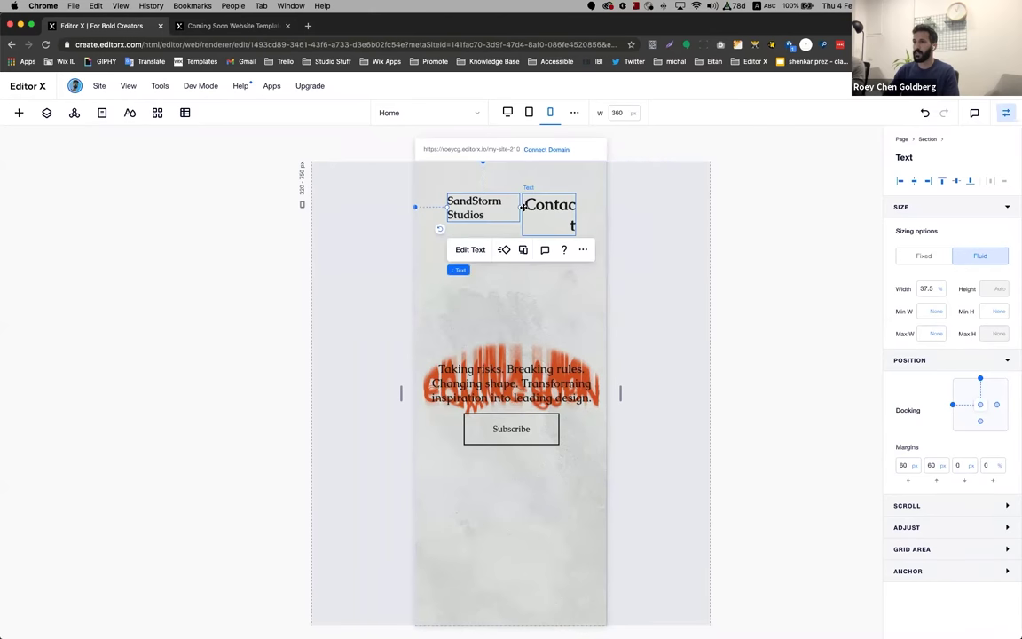
drag(520, 206, 555, 205)
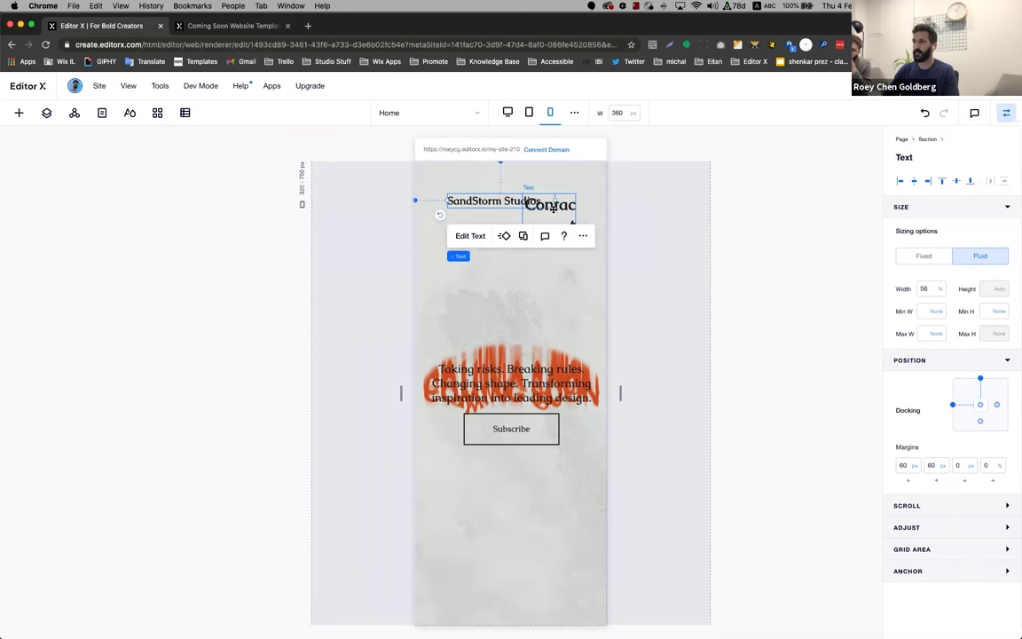
Set the SandStorm Studios text's left and top margins to 20 px on mobile
click(906, 467)
text(20)
key(Tab)
key(Return)
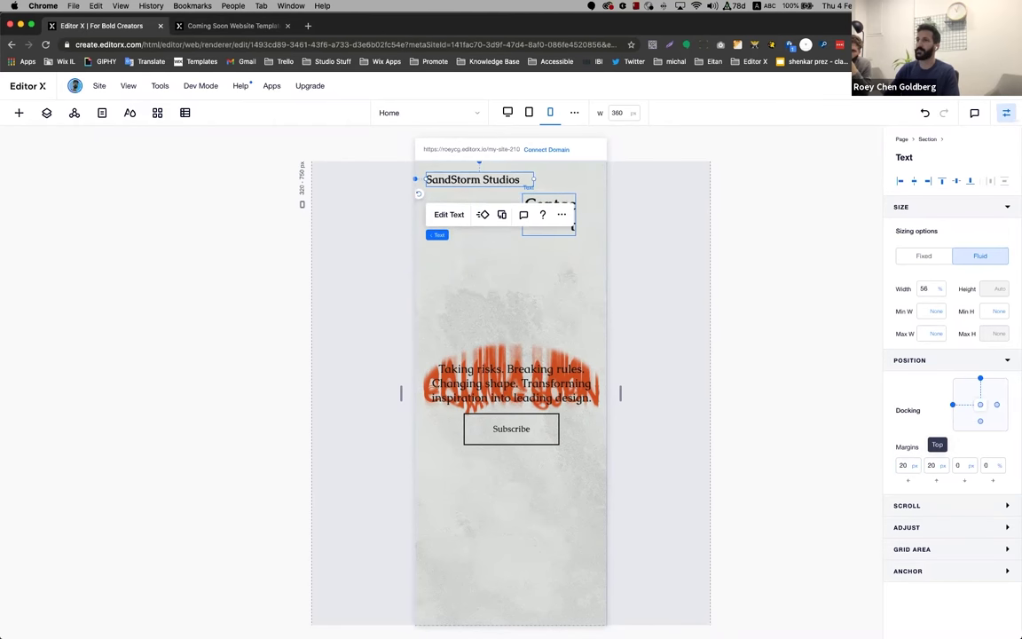
Scale the Contact text's font size between 20 and 24 at the mobile breakpoint
click(562, 228)
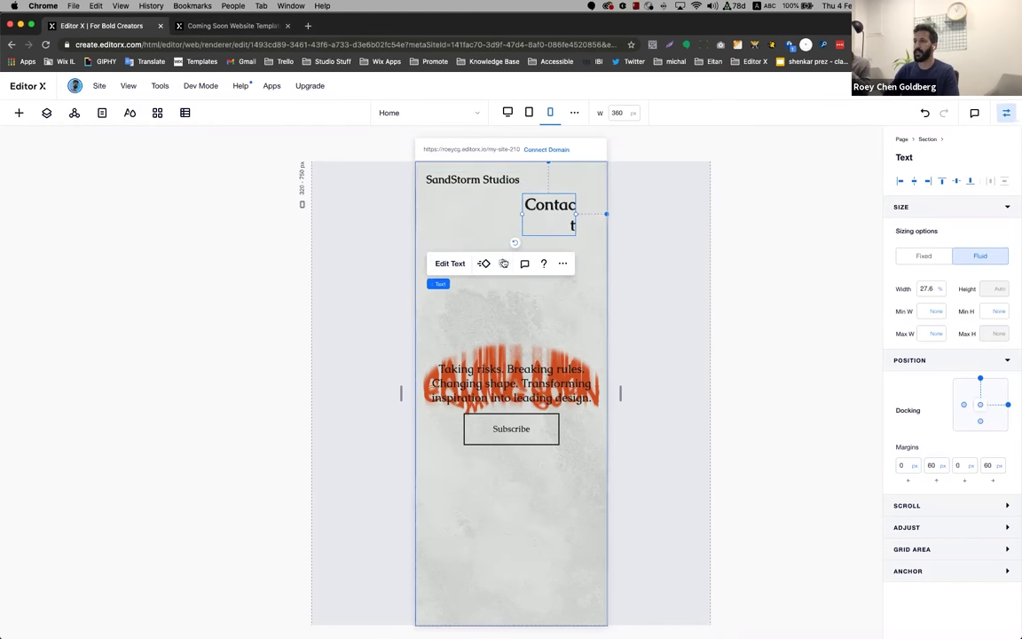
click(449, 264)
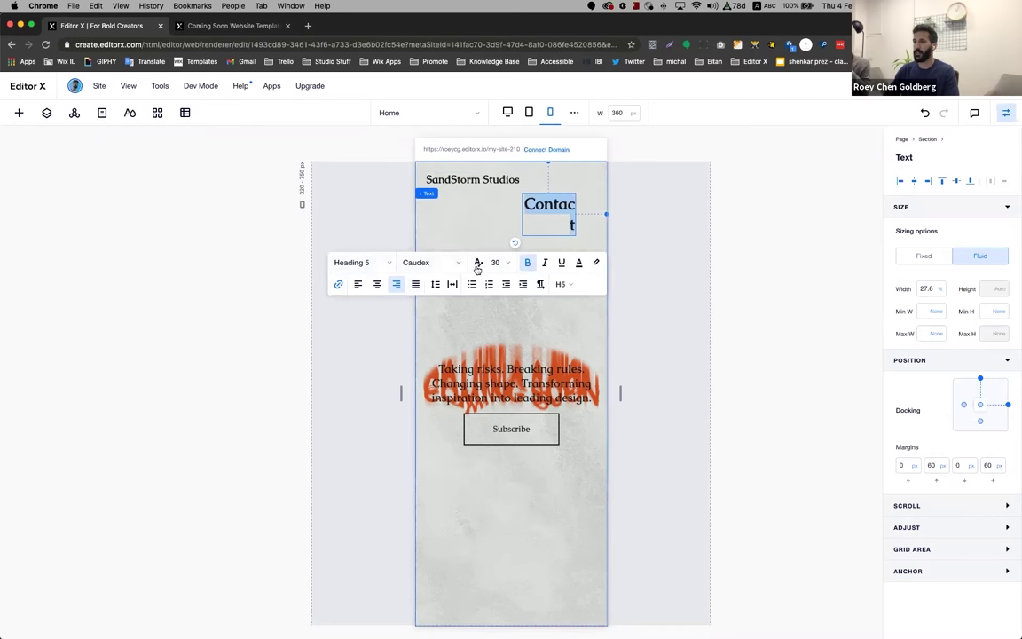
click(495, 265)
double_click(501, 232)
text(20)
key(Tab)
text(24)
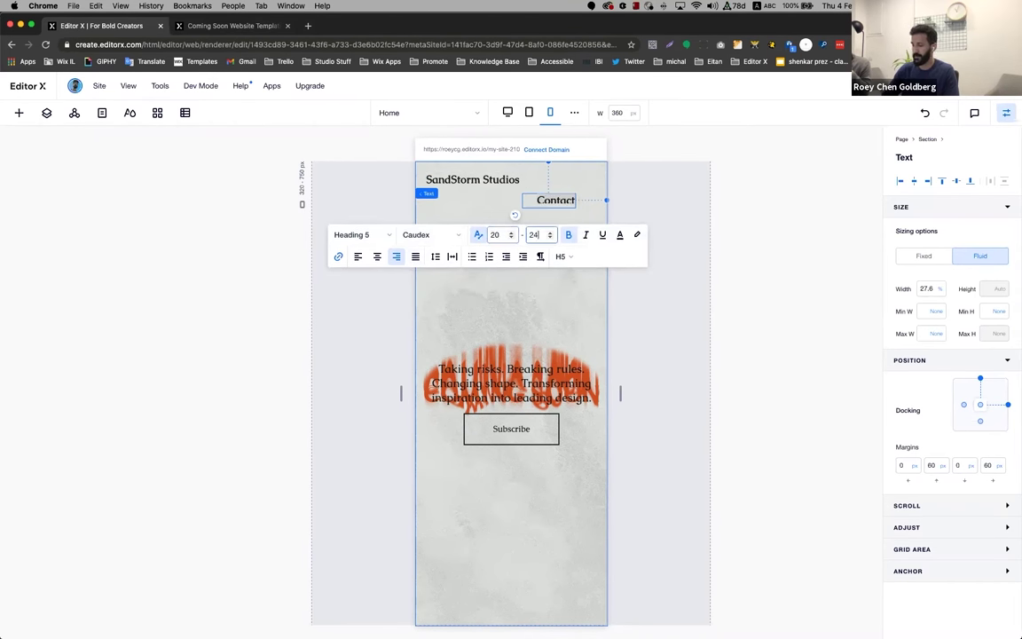
Set the Contact text's top and right margins to 20 px on mobile
double_click(932, 465)
text(20)
double_click(988, 465)
text(20)
click(727, 366)
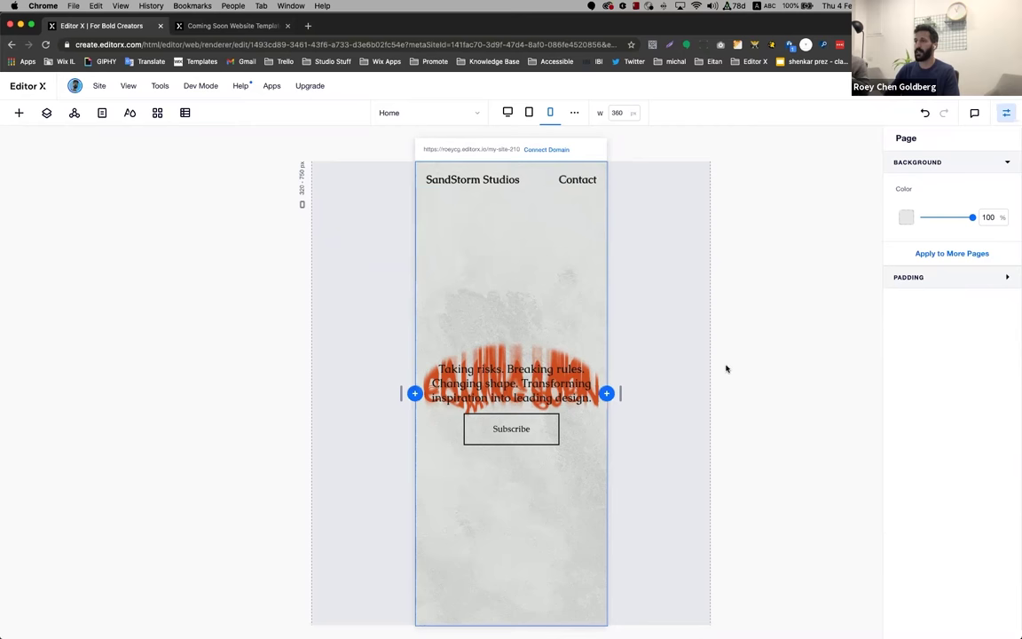
Unstretch the Coming Soon video on mobile and size it to 100% width and 250 px height without proportional scaling
click(534, 326)
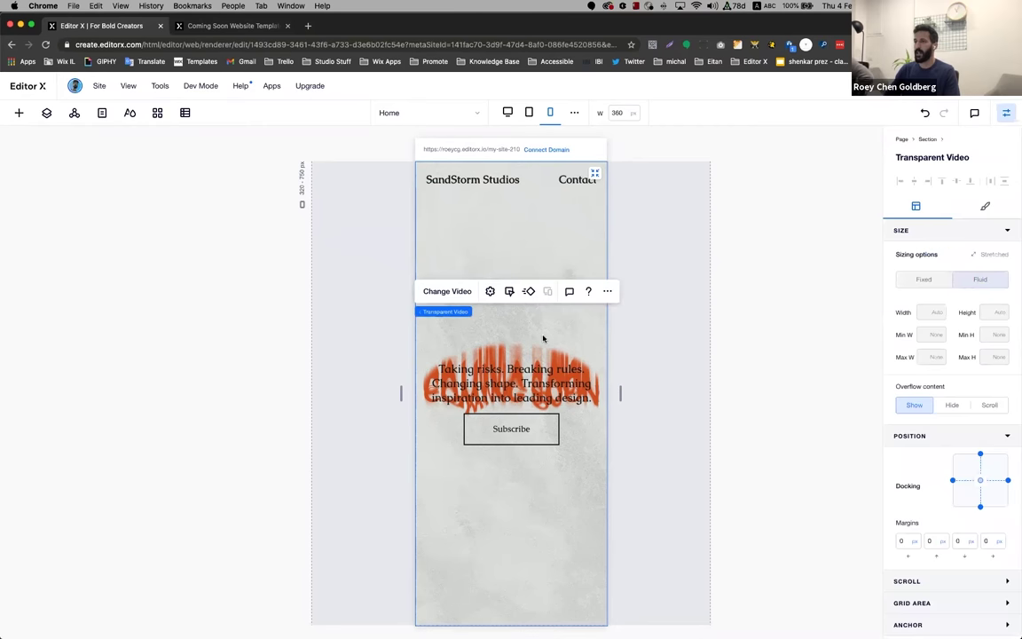
click(595, 175)
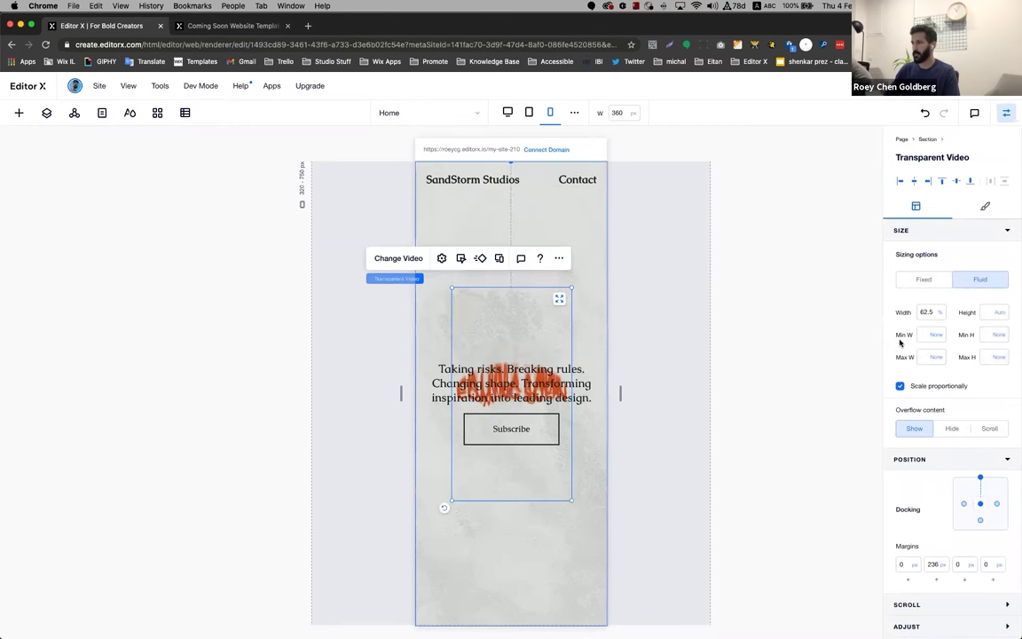
click(926, 312)
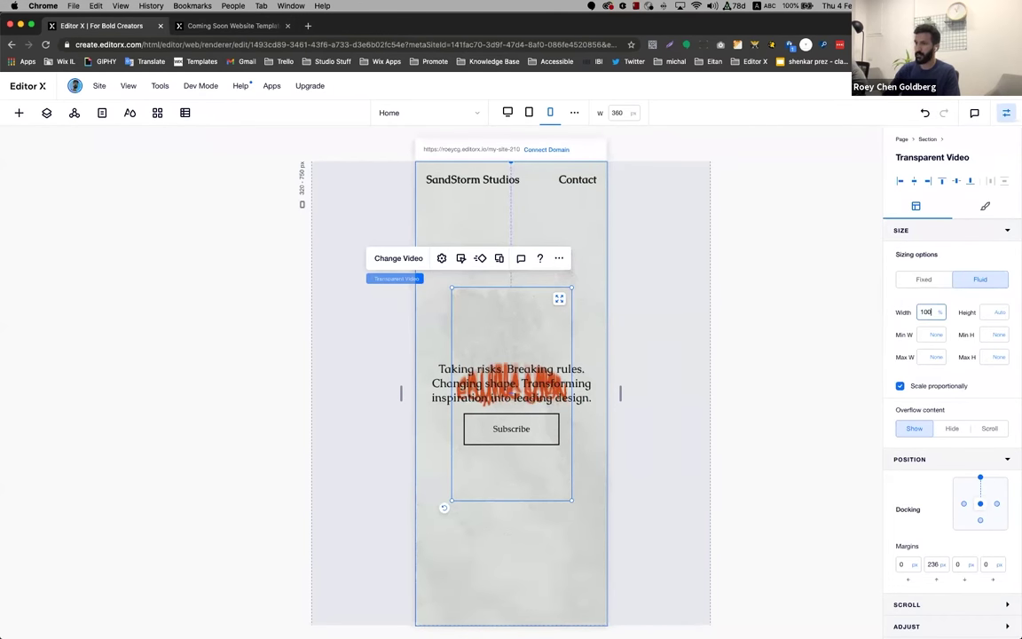
key(Return)
click(919, 385)
click(993, 316)
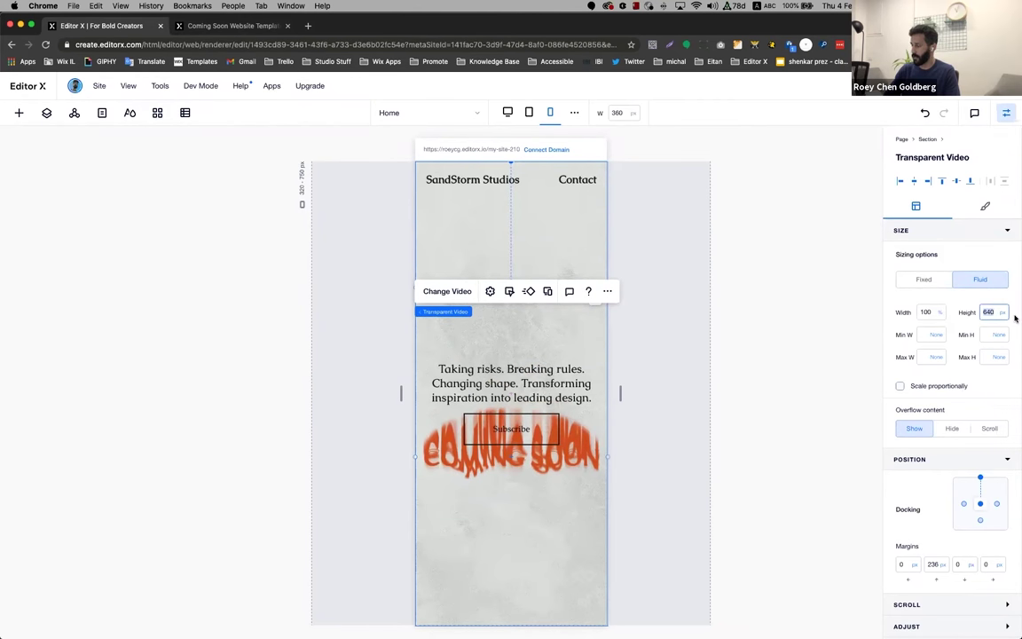
text(250)
key(Return)
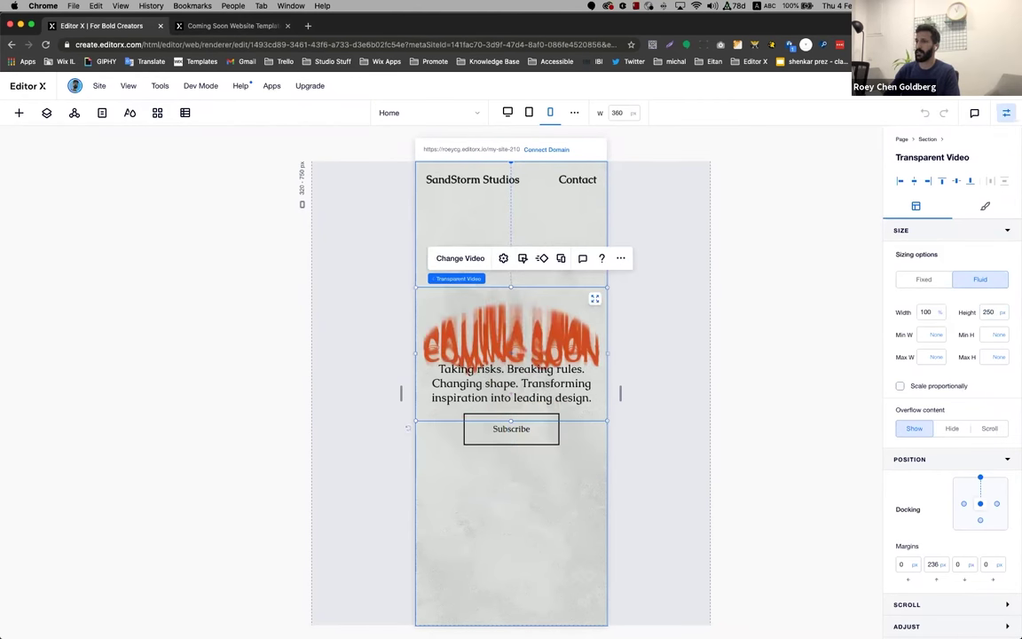
Set the Coming Soon video's top margin to 100 px on mobile
click(980, 478)
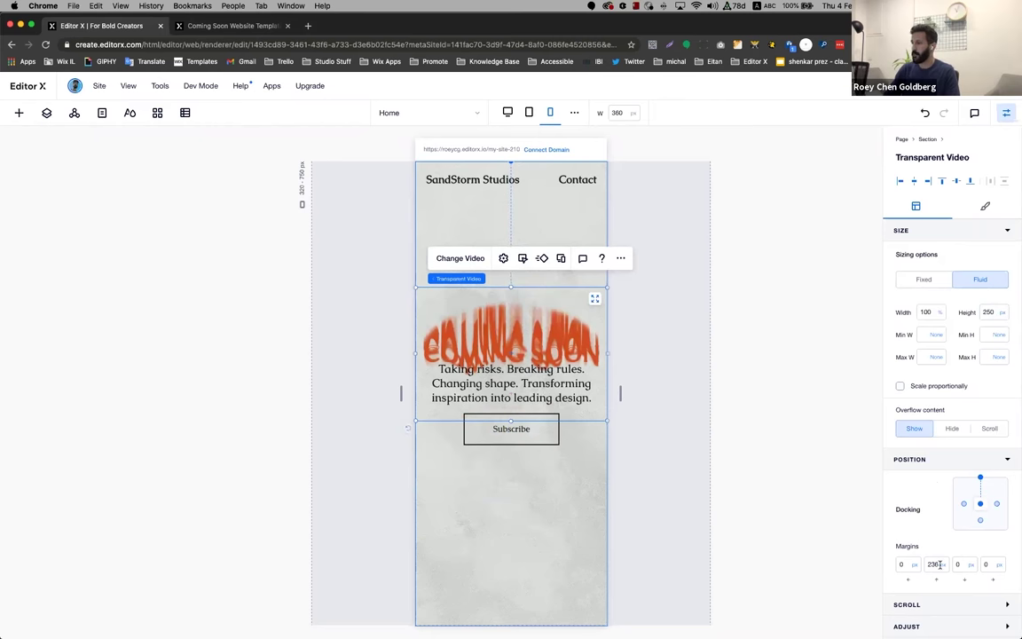
text(100)
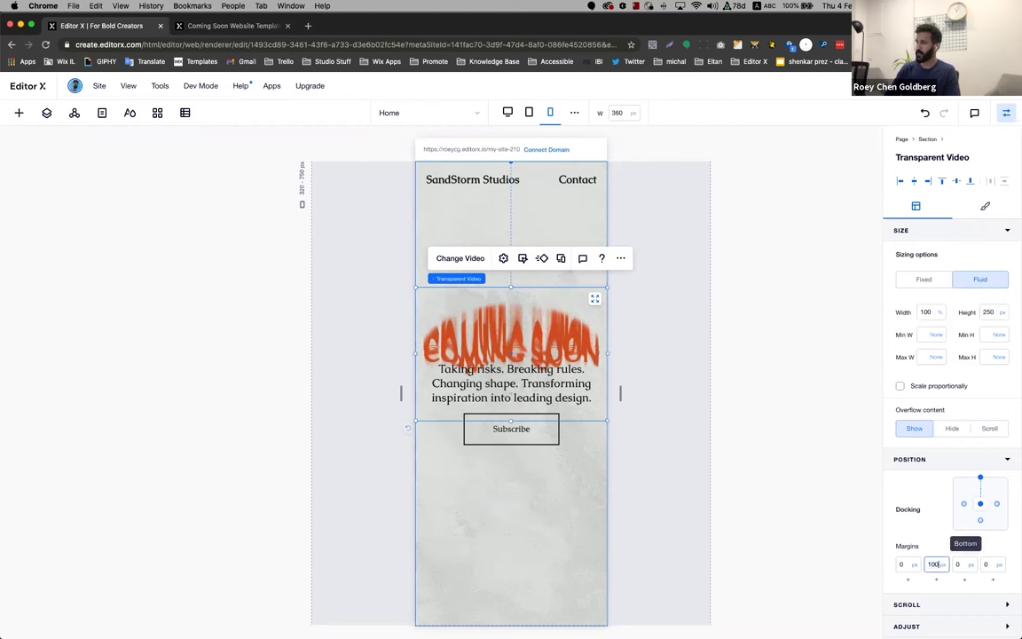
key(Return)
click(783, 412)
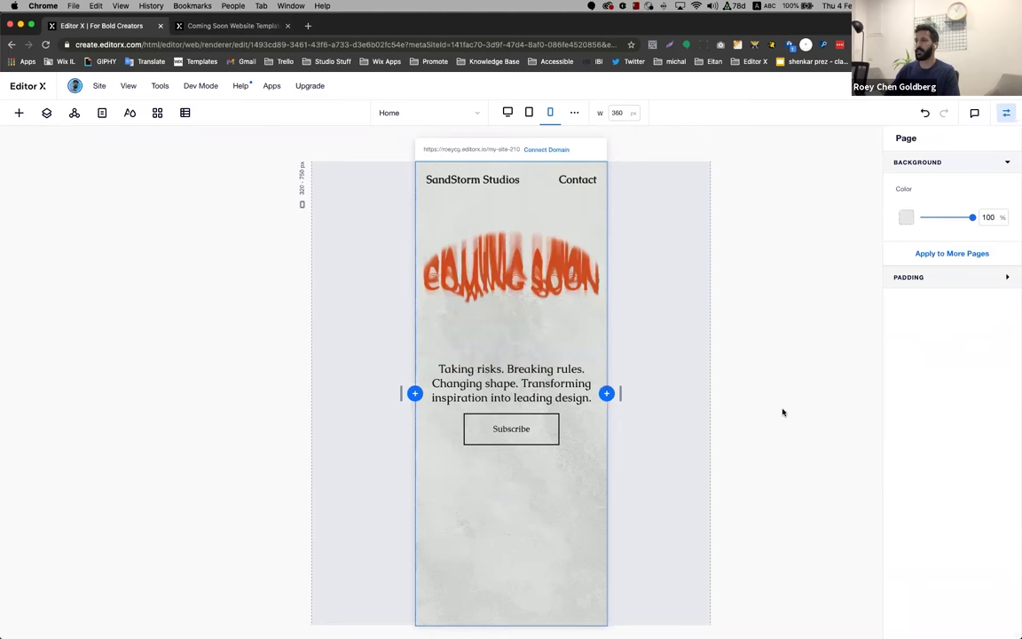
Set the left and right margins of the tagline and button container to 20 px on mobile
click(537, 409)
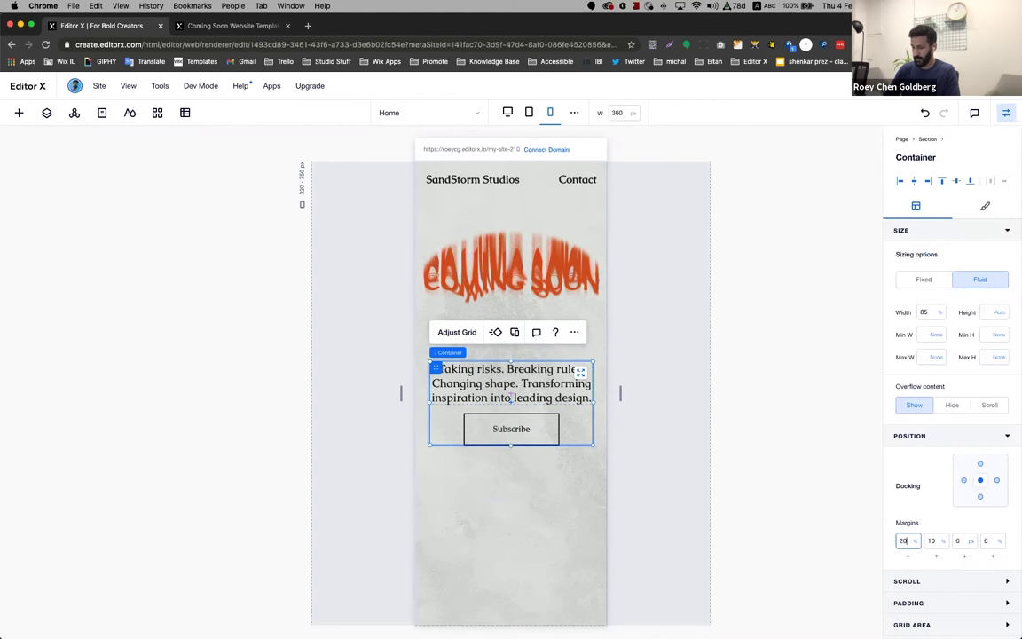
text(20p)
key(Tab)
key(Tab)
key(Tab)
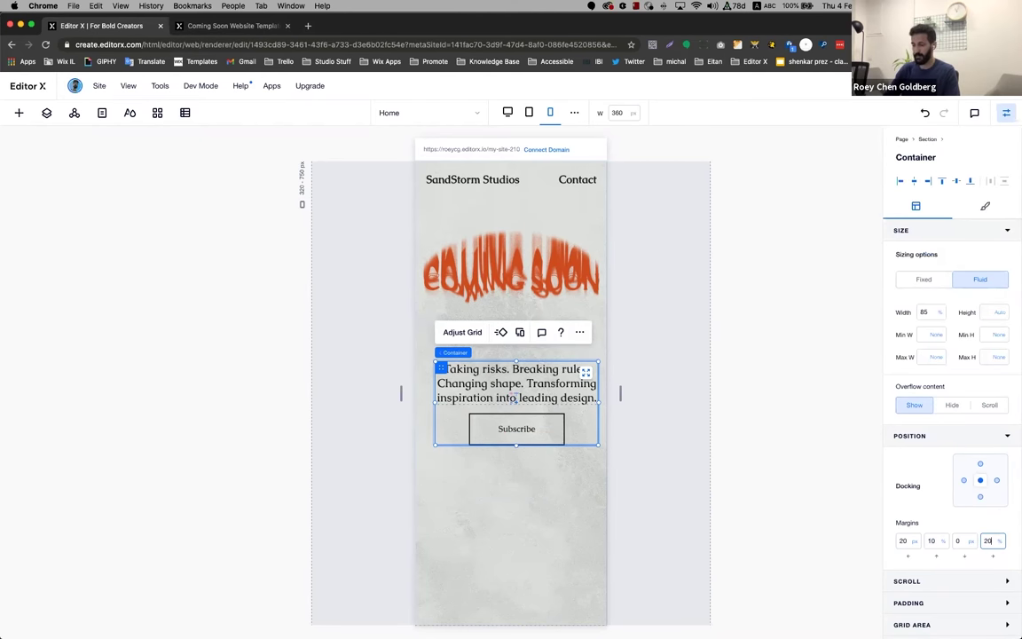
text(20)
key(Return)
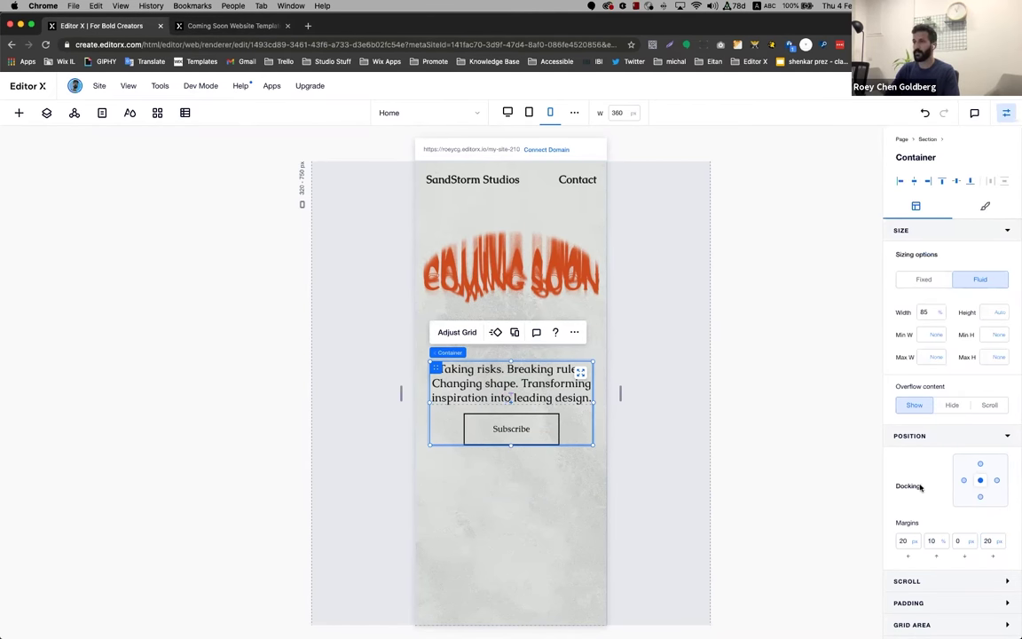
Set the Subscribe button's top margin to 15% on mobile
click(502, 425)
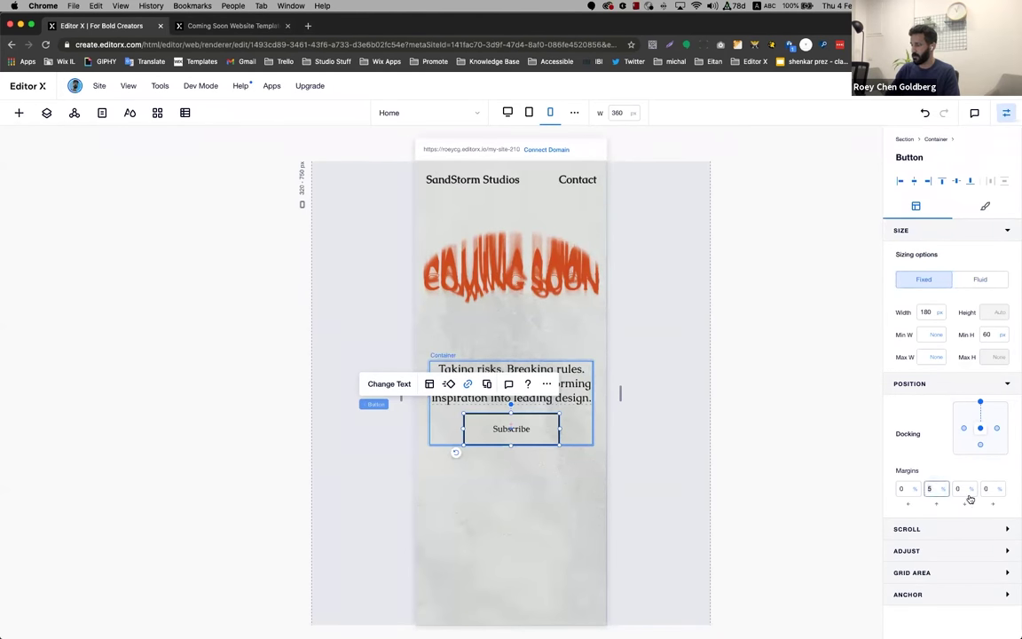
key(Return)
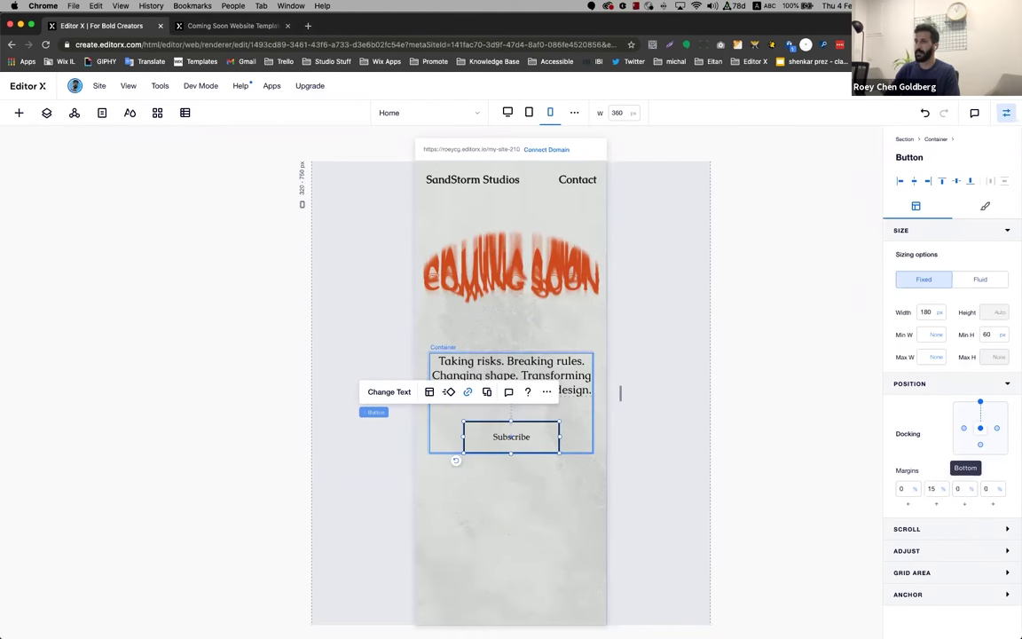
click(746, 341)
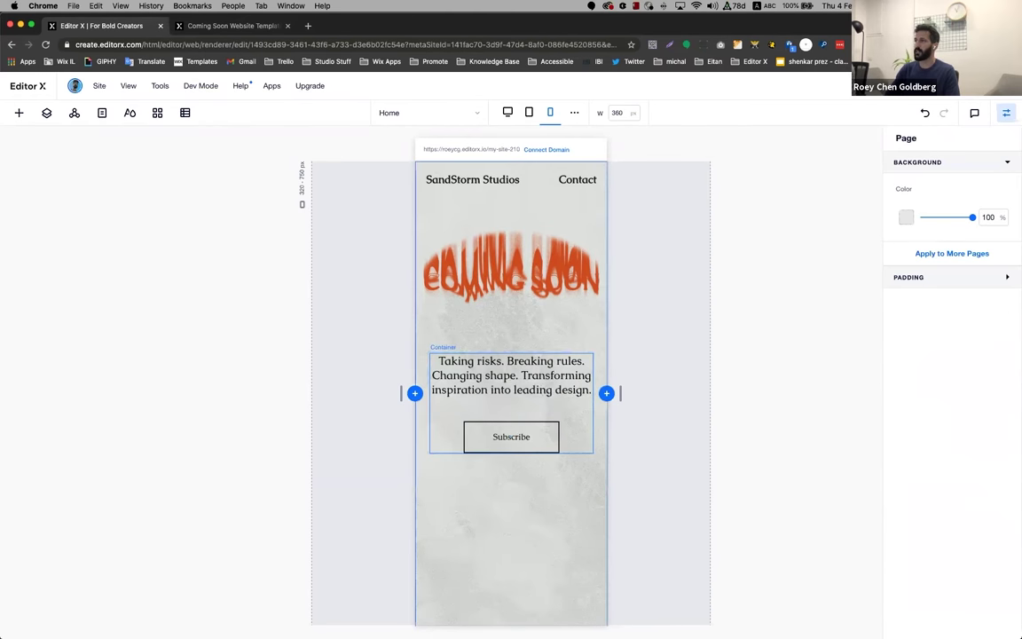
Preview the mobile page through to its second section and return to editing
key(super+p)
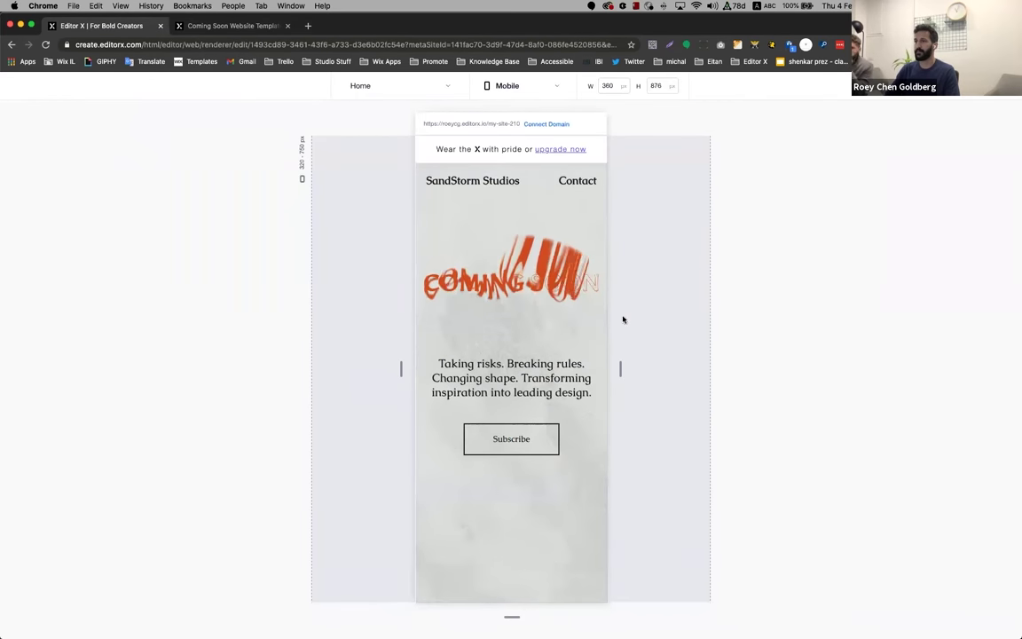
scroll(584, 318, down, 5)
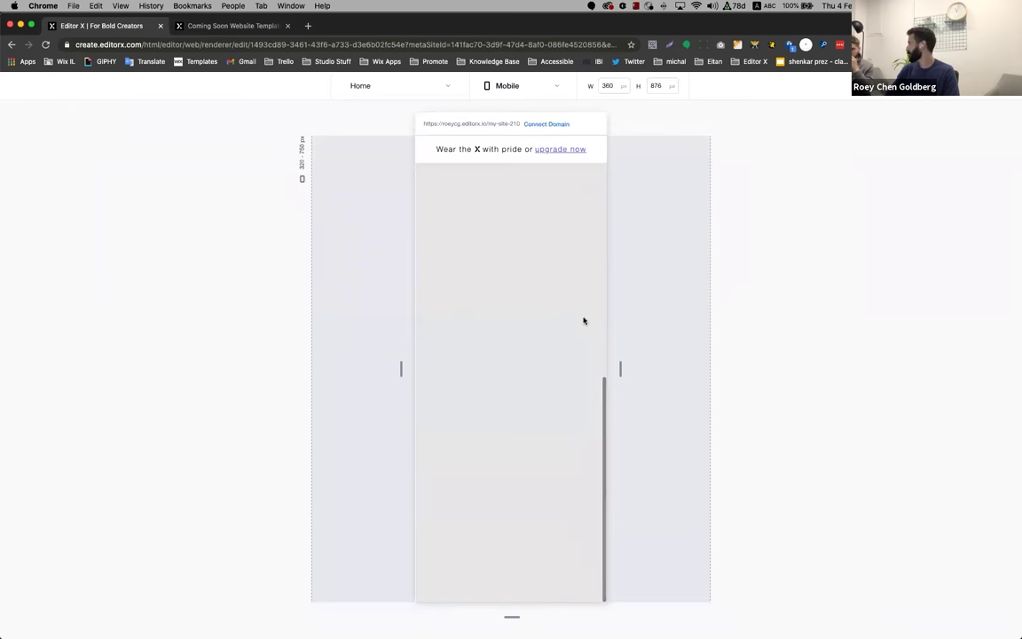
scroll(584, 320, up, 5)
click(542, 85)
key(Escape)
key(super+p)
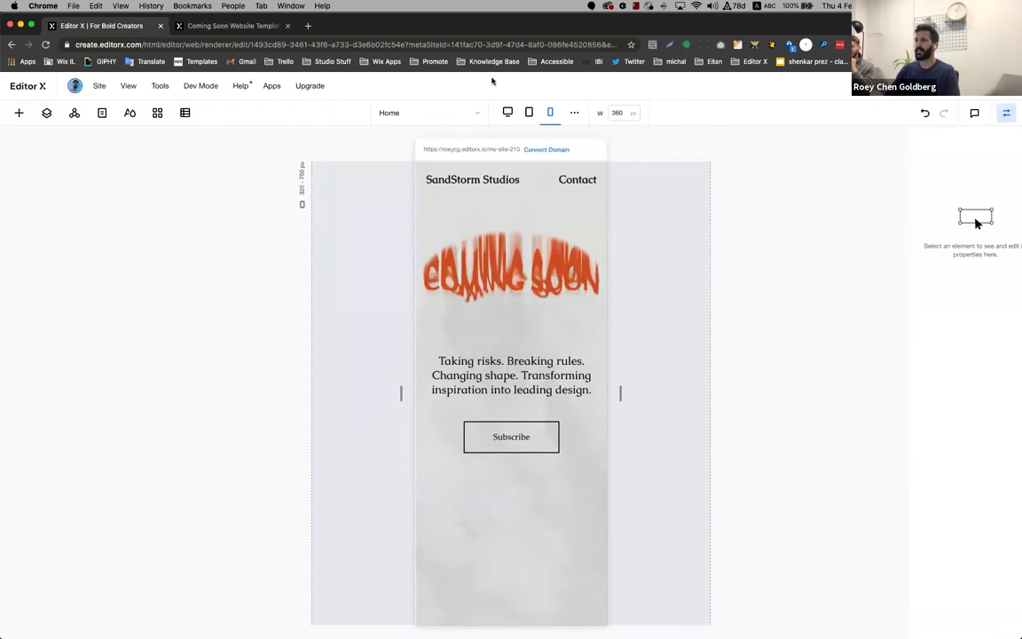
Switch to the desktop breakpoint and examine the bottom section of the Coming Soon template for reference
click(529, 112)
click(507, 112)
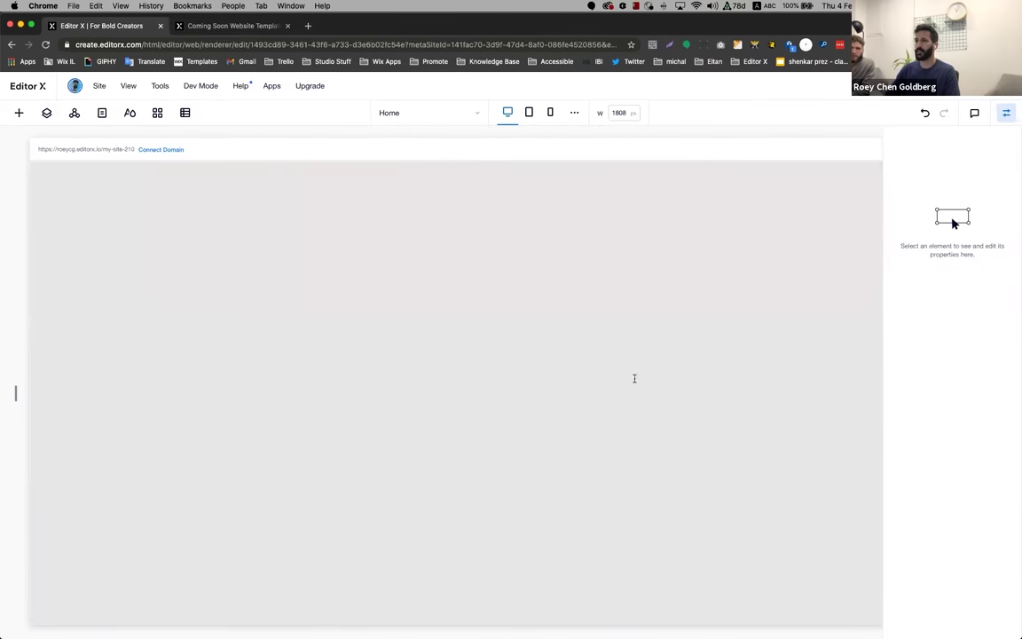
key(ctrl+Tab)
scroll(485, 291, down, 5)
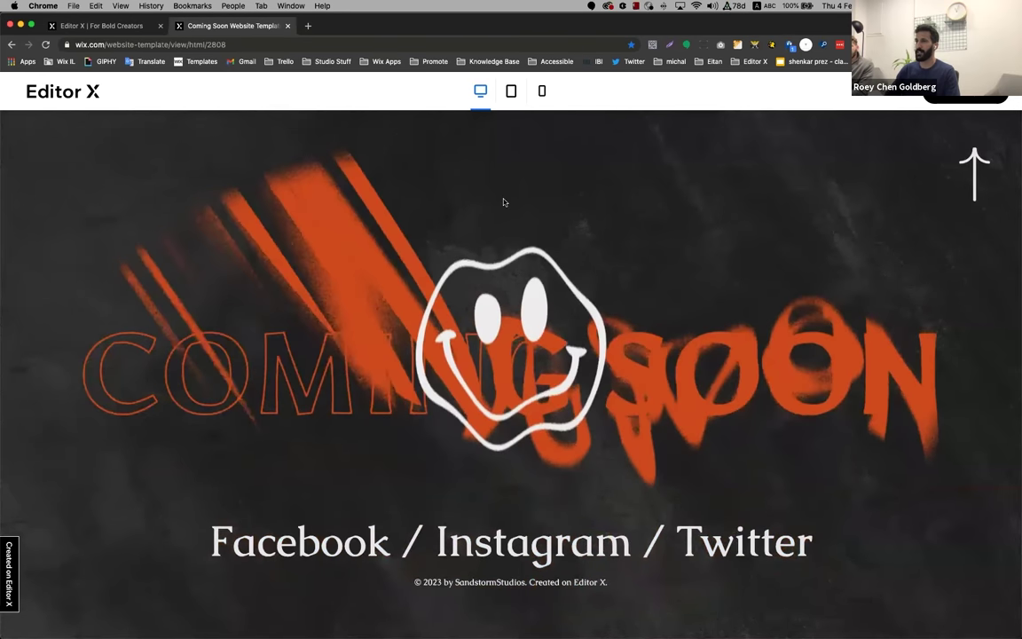
Add the bg_black.jpg image from the site files to the empty second section and stretch it to fill the section
click(92, 23)
click(19, 112)
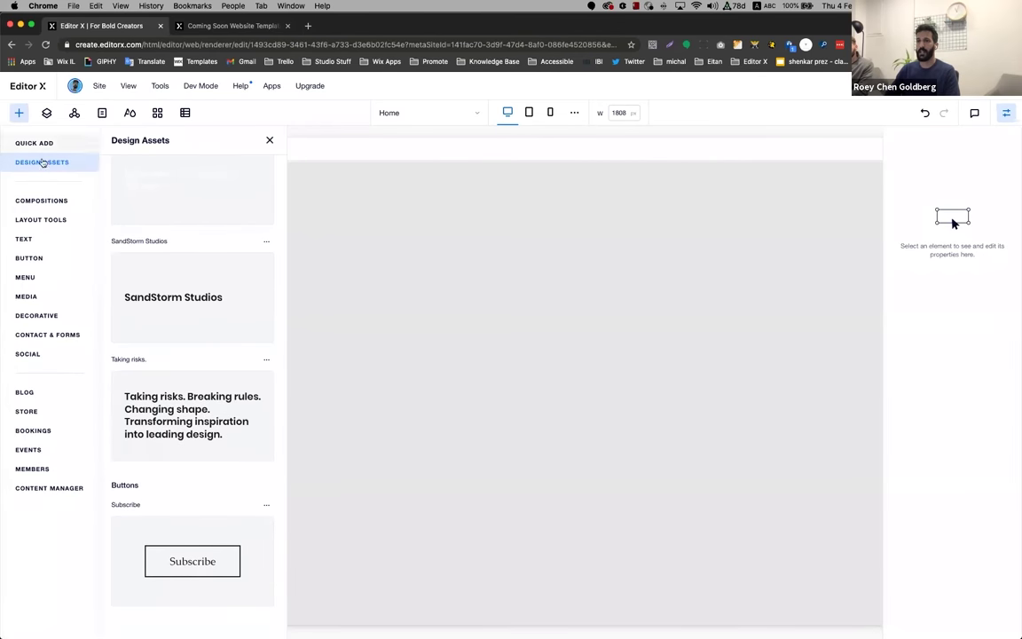
click(31, 299)
drag(347, 297, 542, 343)
click(658, 221)
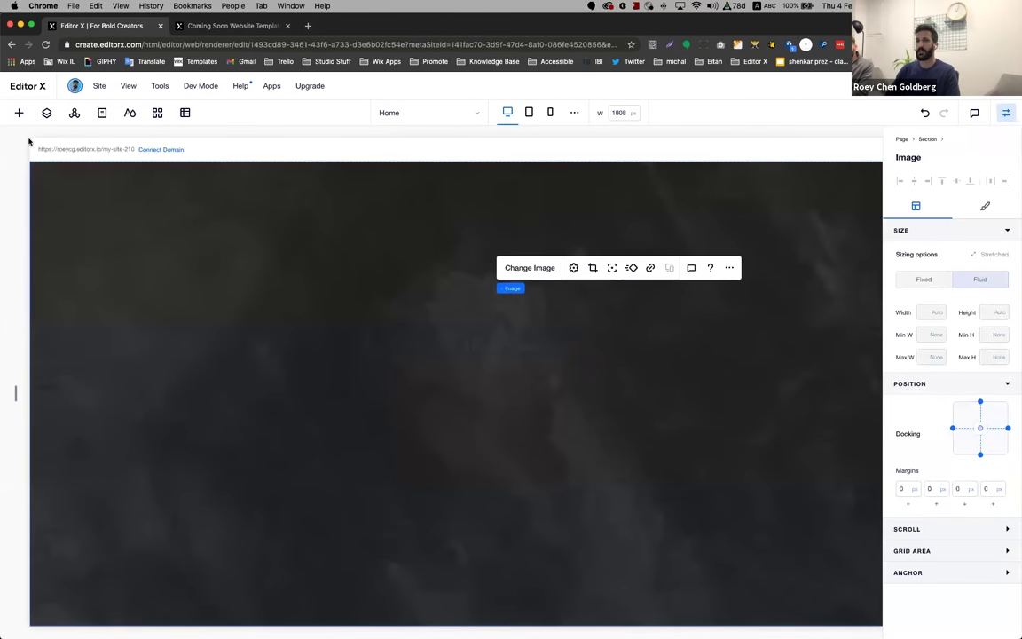
Add the Smiley.mov video to the dark section, set its width to 20% and centre it horizontally and vertically
click(19, 112)
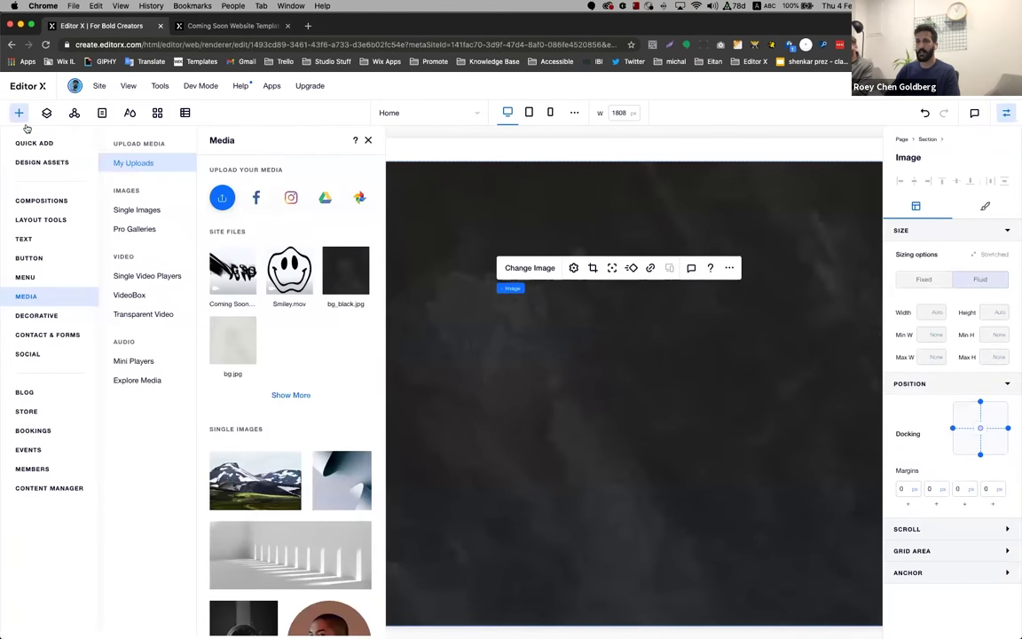
drag(280, 259, 483, 355)
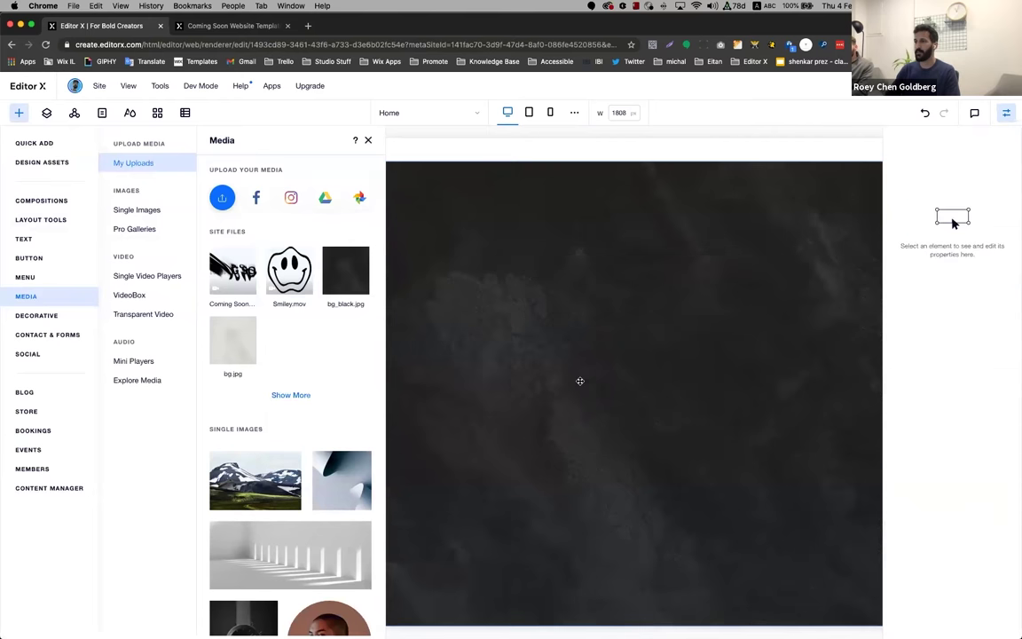
click(919, 313)
text(20)
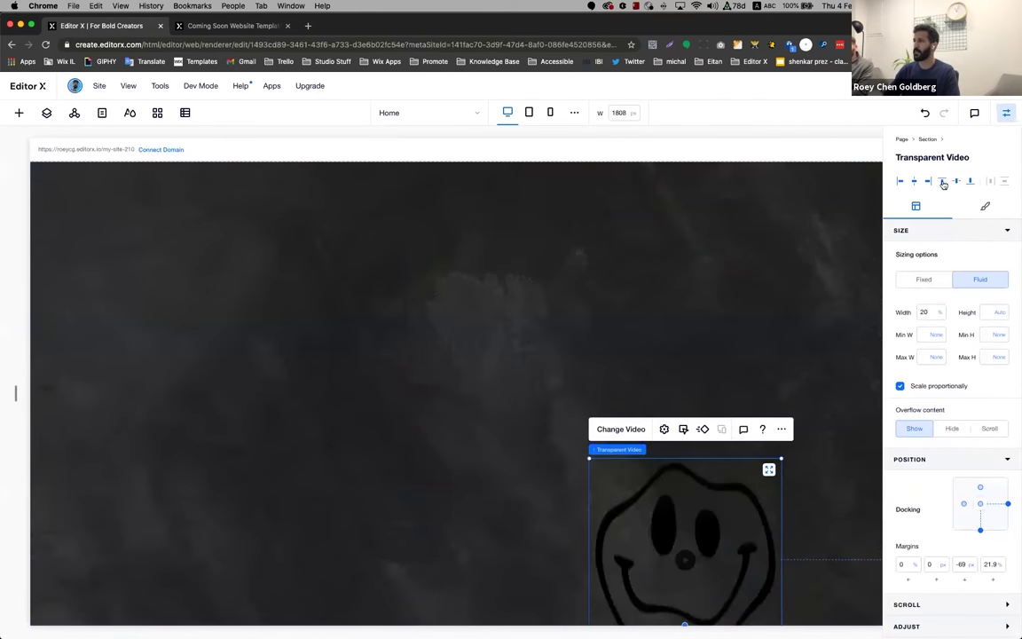
click(914, 181)
click(957, 180)
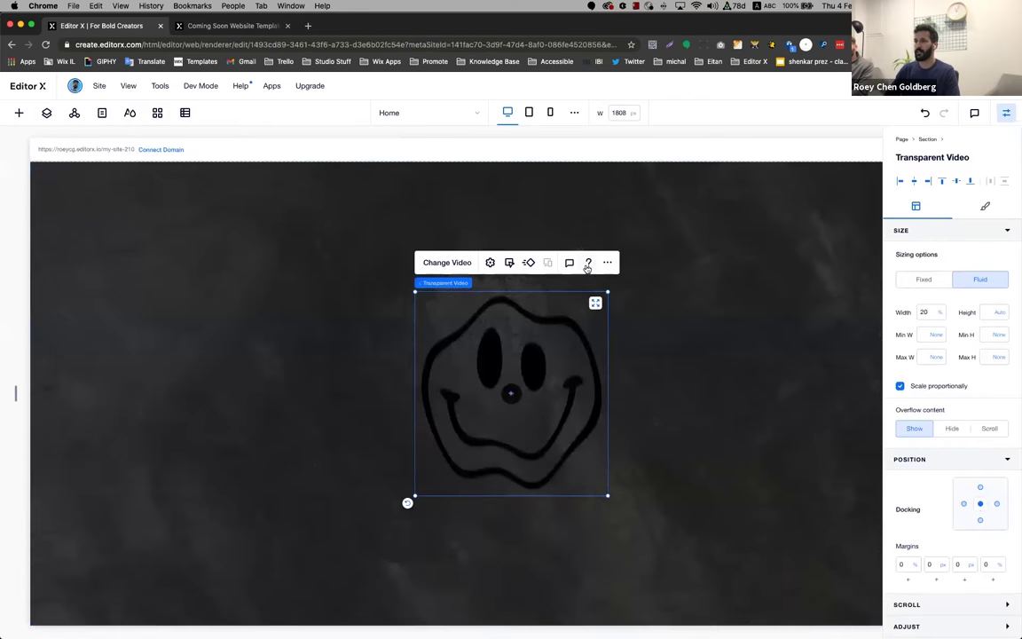
Recolor the smiley video with a custom Light Wash style in white
click(986, 207)
click(999, 259)
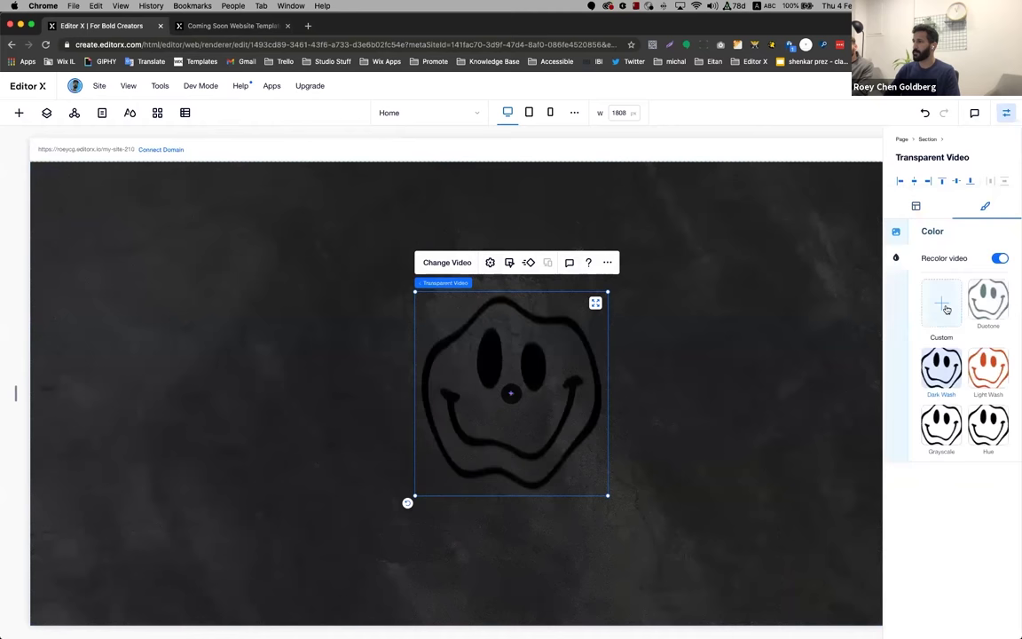
click(945, 307)
click(942, 274)
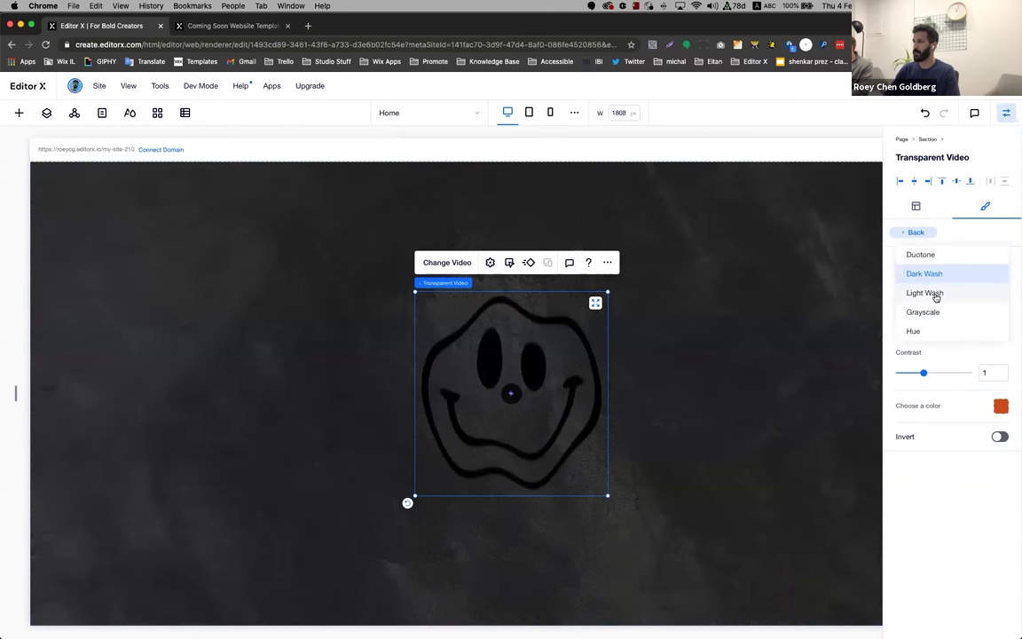
click(936, 297)
click(1001, 405)
click(644, 438)
click(732, 389)
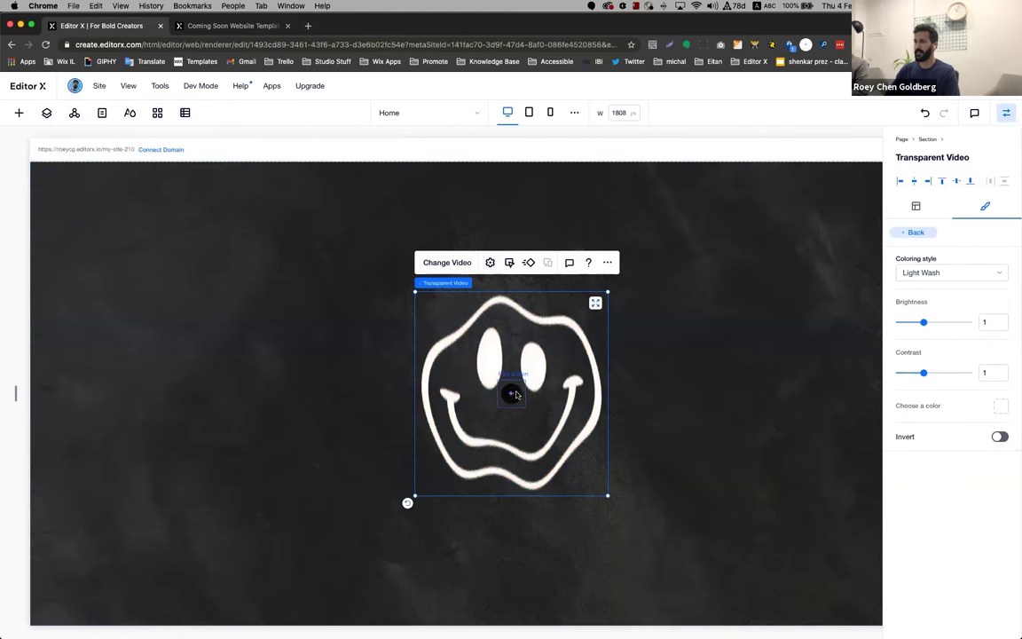
Hide the smiley video's play button from display
right_click(512, 393)
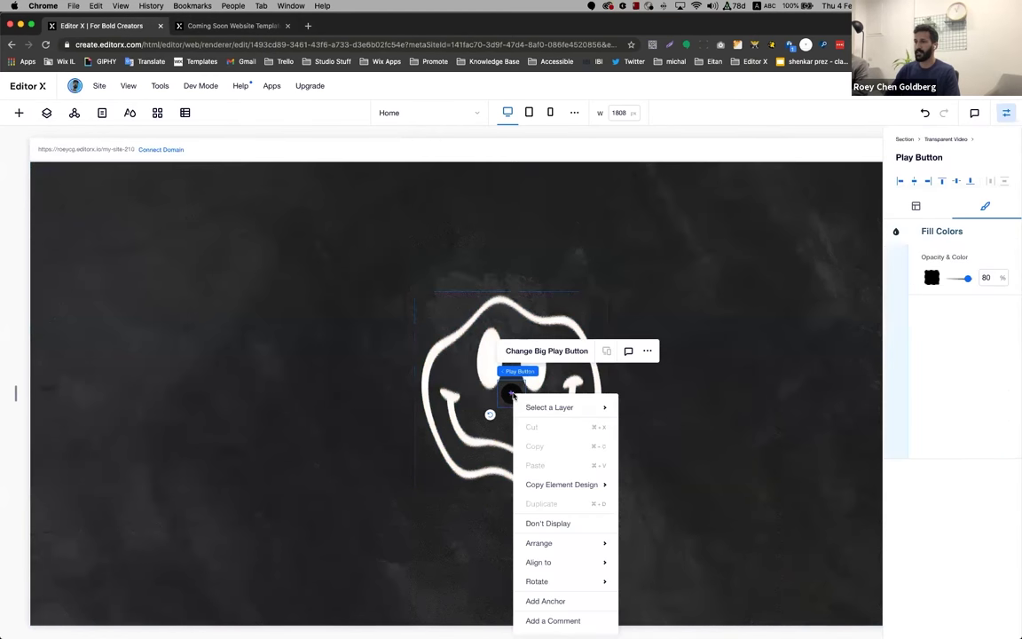
click(568, 523)
click(744, 473)
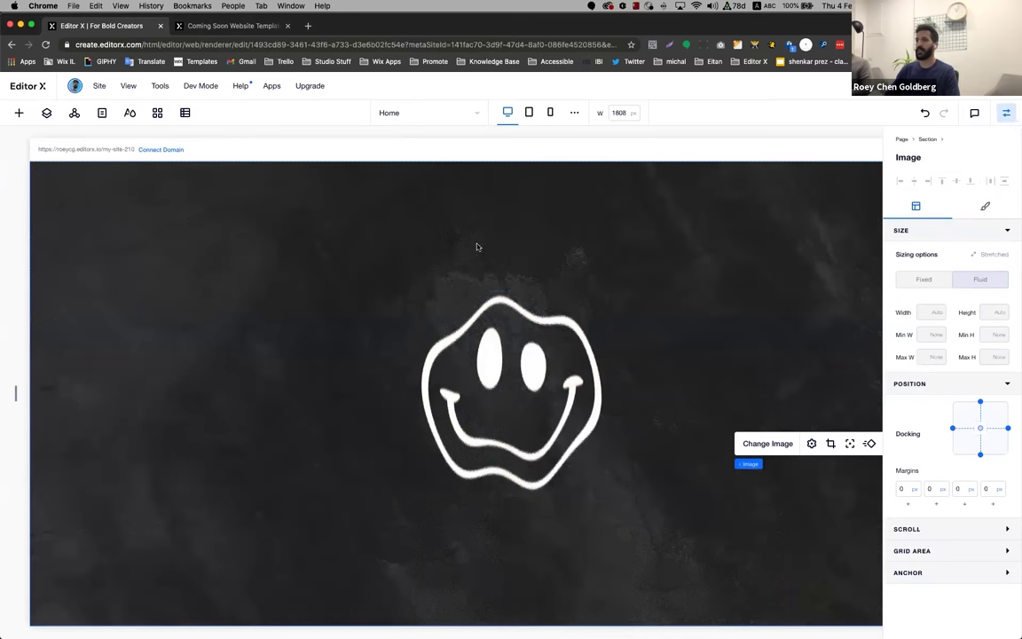
Add the saved "Facebook / Instagram / Twitter" text below the smiley, centre it horizontally and set its width to 80%
click(19, 113)
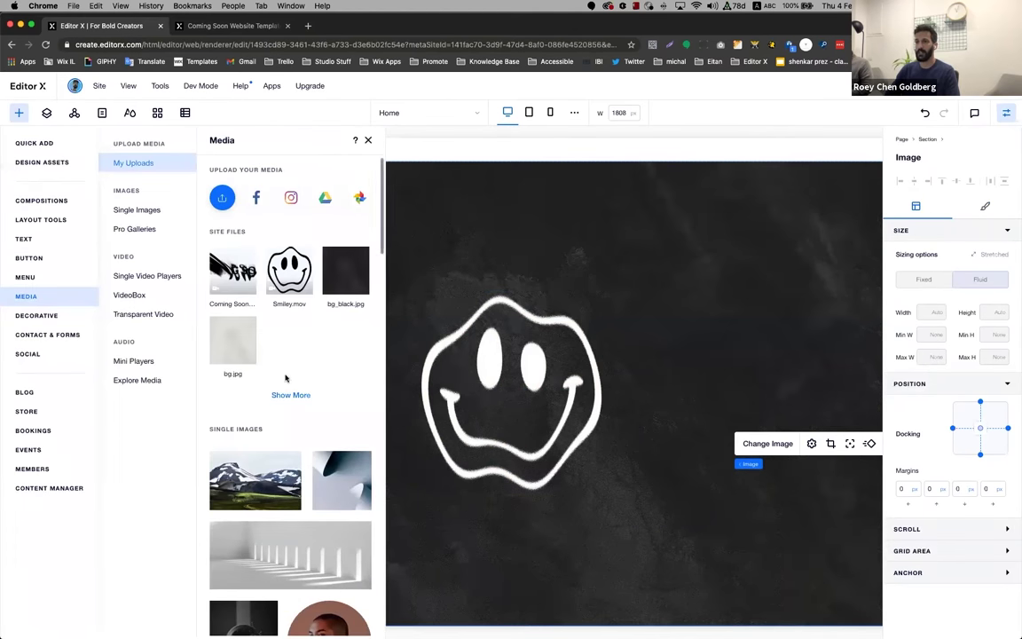
click(36, 162)
drag(219, 198, 470, 572)
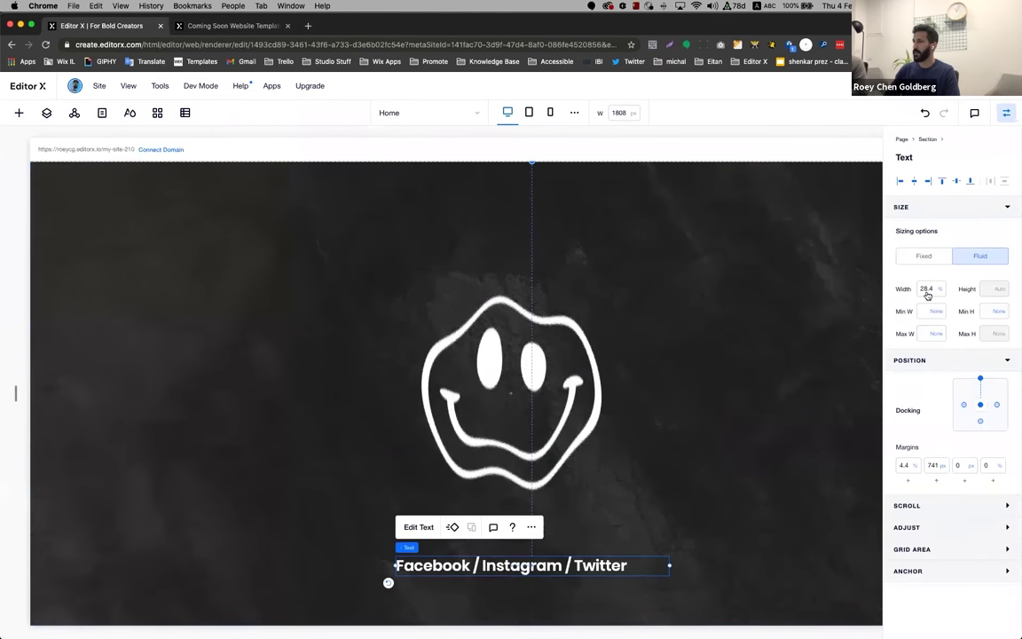
click(915, 182)
text(80)
key(Return)
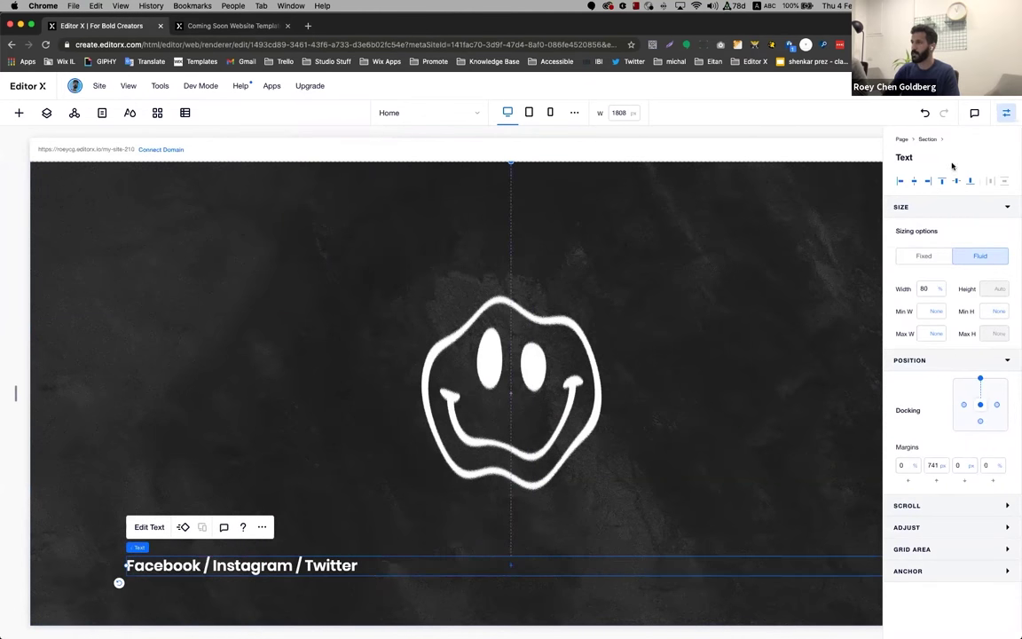
Dock the social links text to the dark section's bottom with a bottom margin of 80 px
click(981, 421)
click(965, 467)
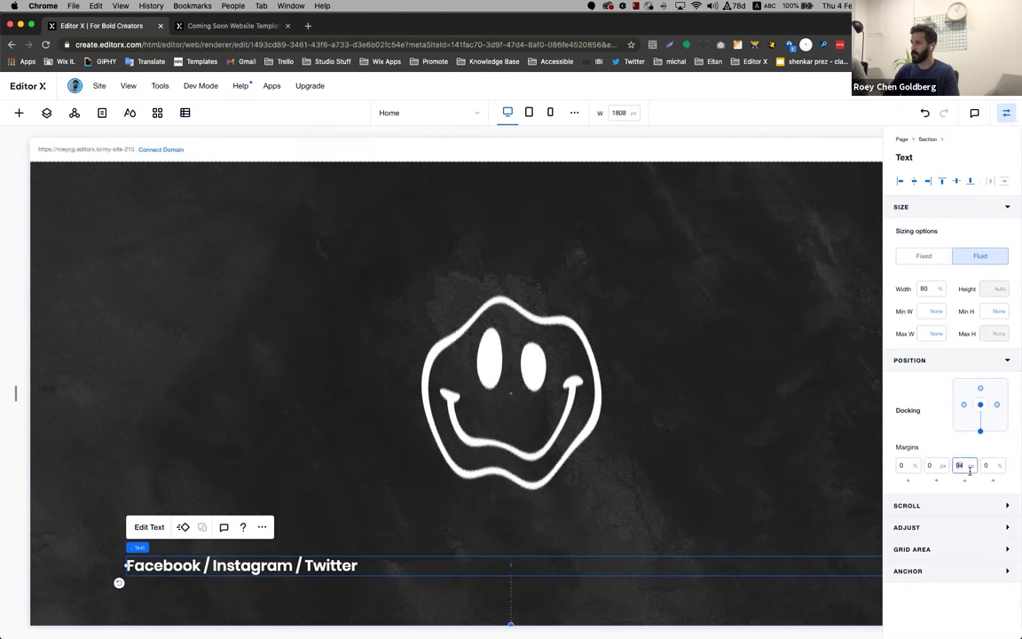
key(Return)
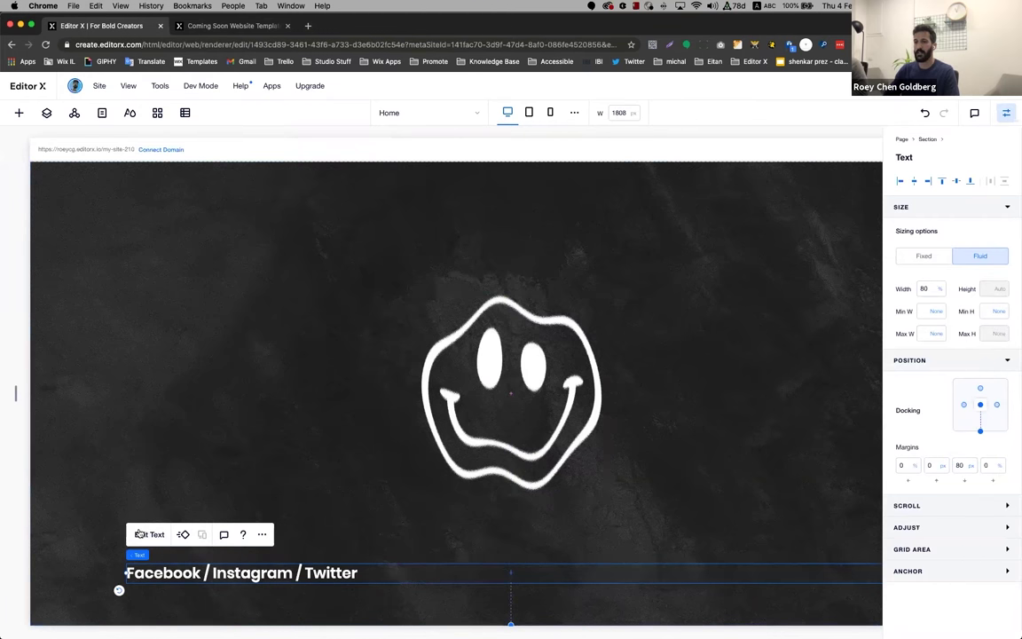
Style the social links text as Heading 1 with a scaling font size from 20 to 80 and centred alignment
click(142, 534)
click(167, 513)
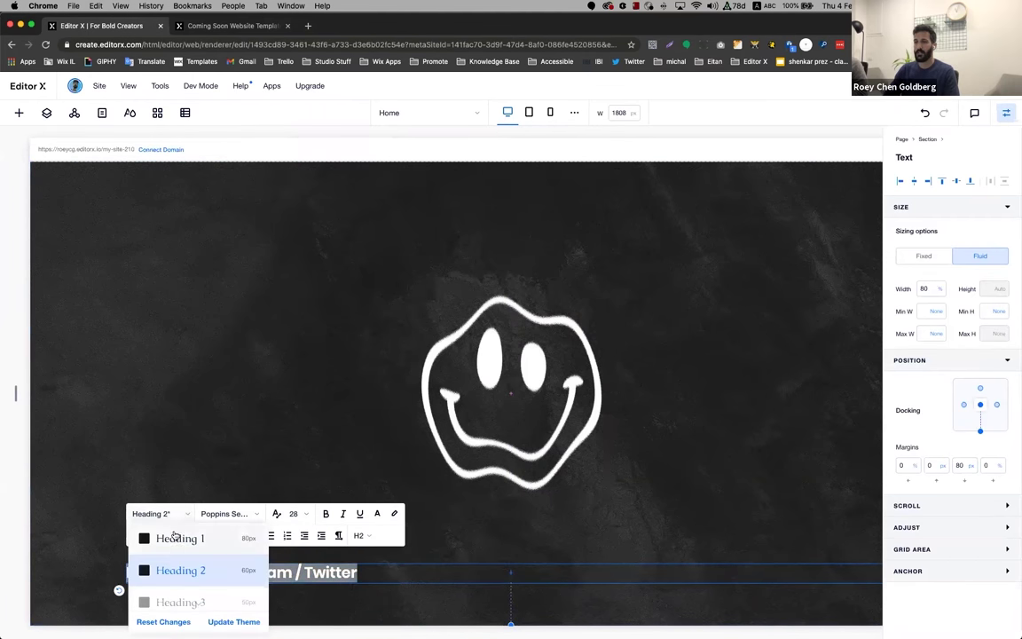
click(175, 538)
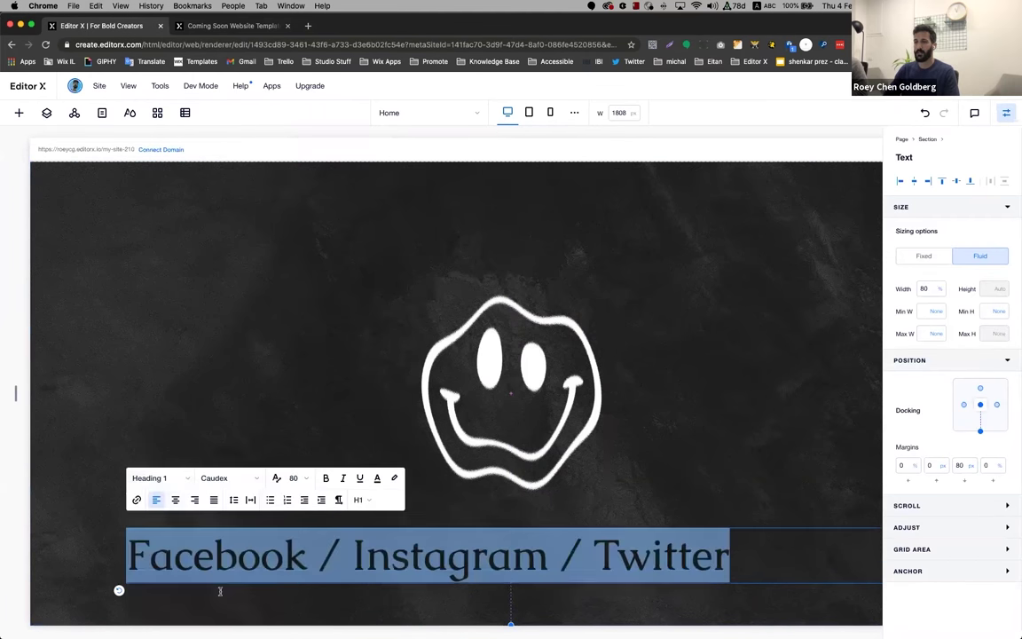
click(276, 478)
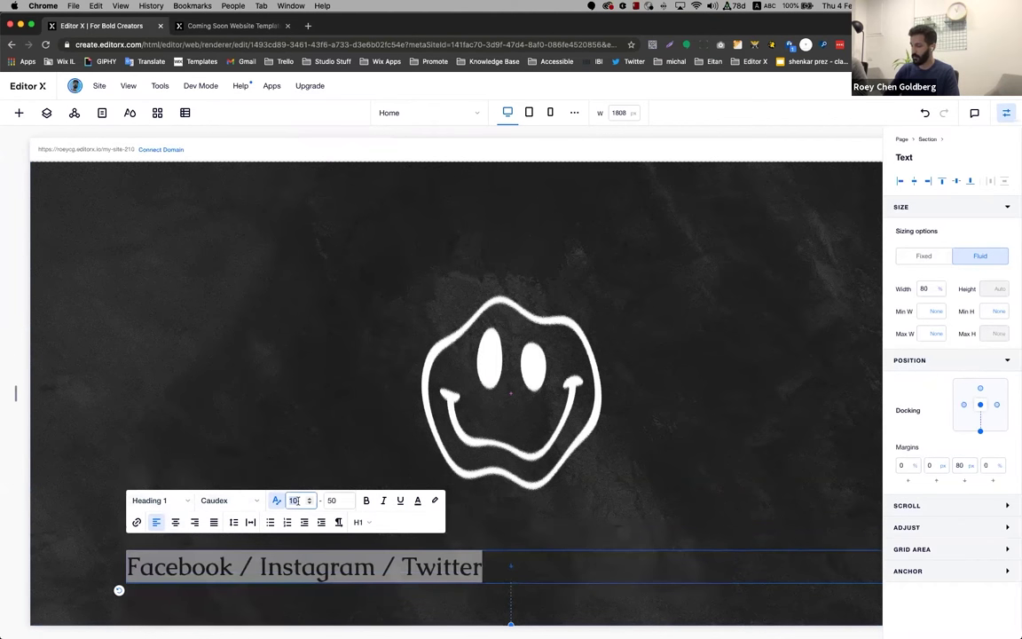
text(20)
key(Tab)
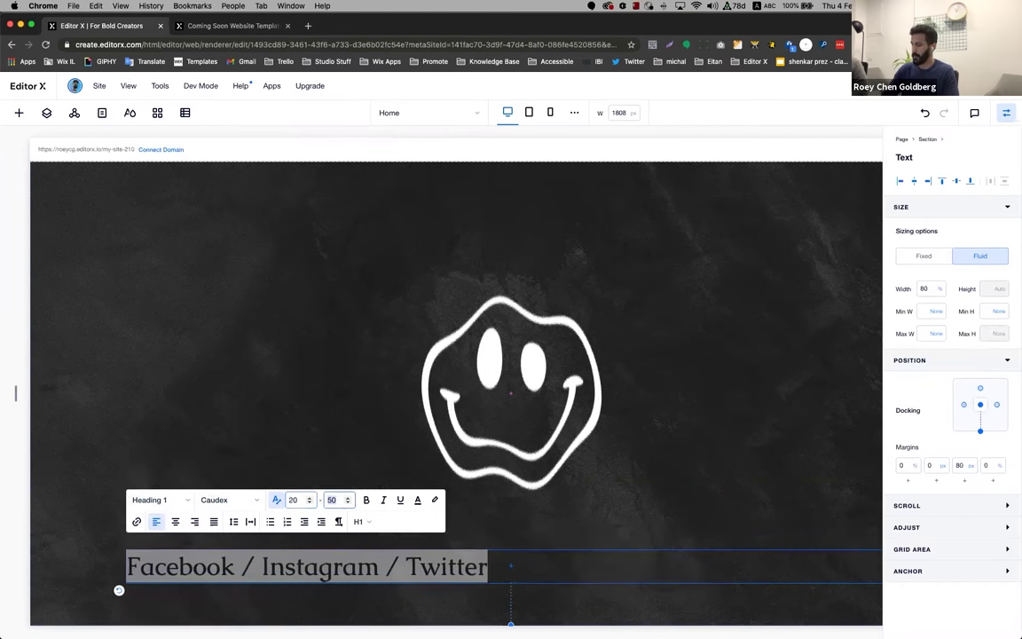
text(80)
click(177, 503)
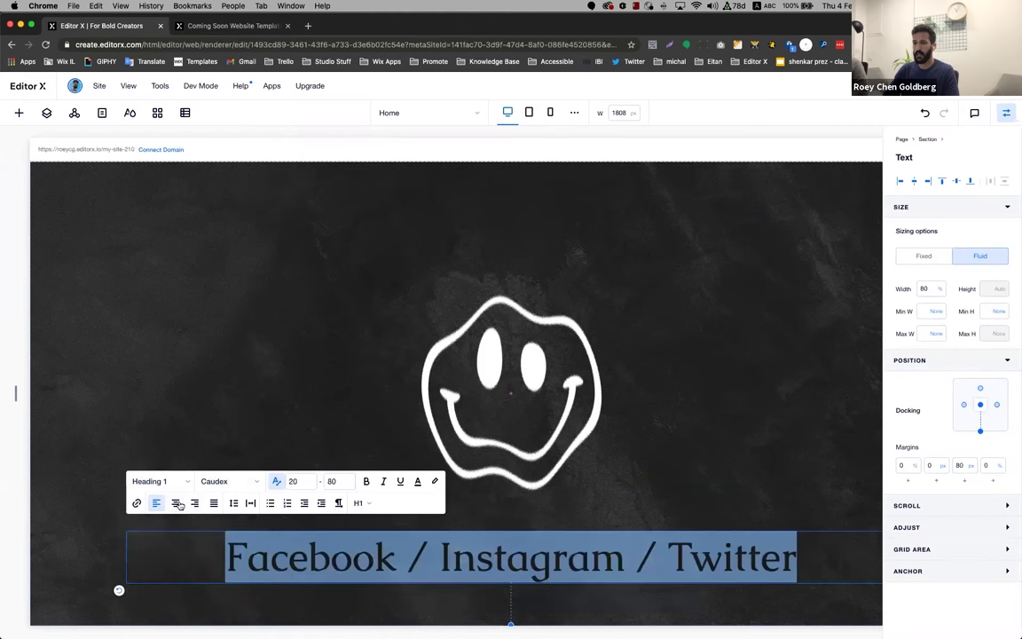
Colour the social links text white from the site colours
click(415, 481)
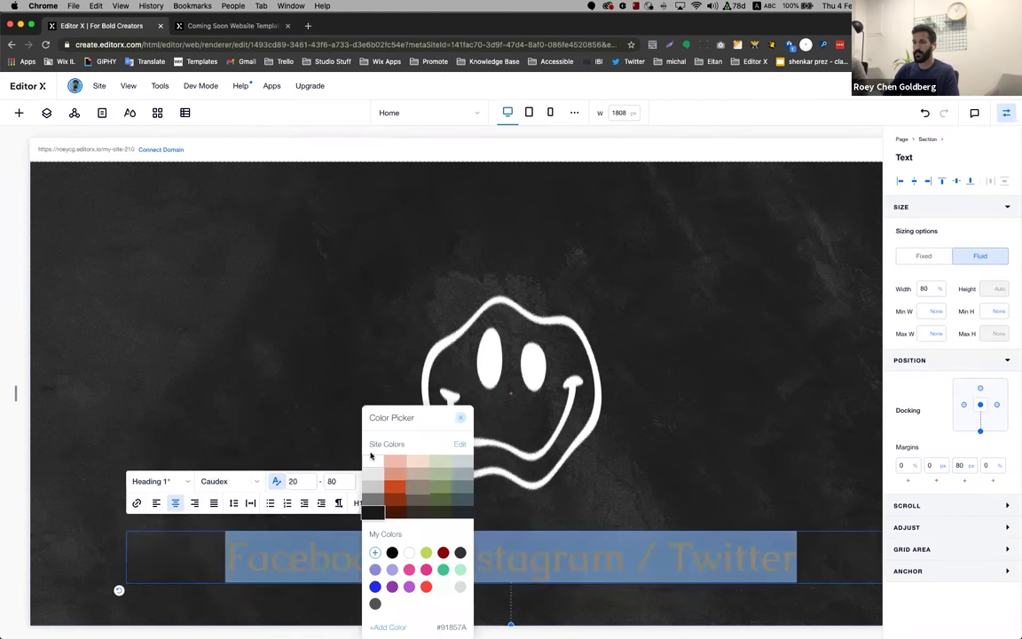
click(732, 472)
click(730, 468)
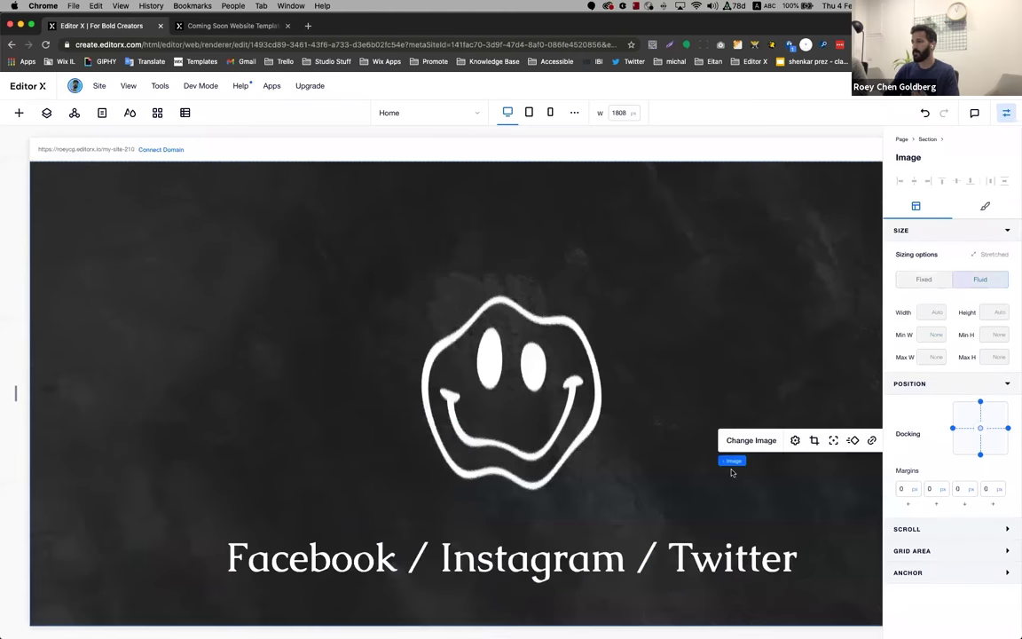
scroll(726, 472, right, 2)
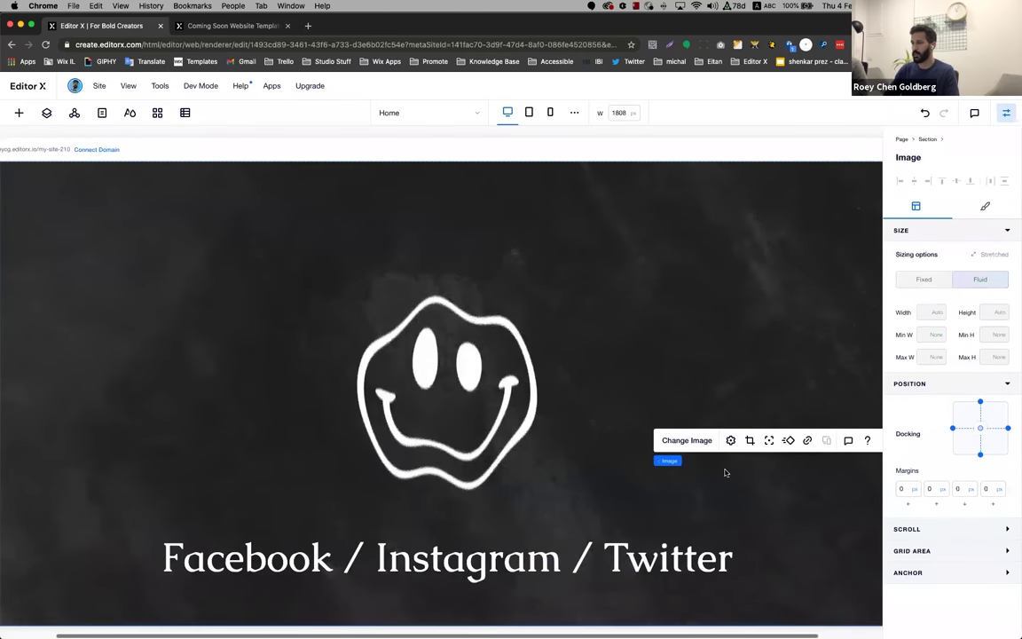
double_click(679, 554)
click(669, 555)
double_click(667, 556)
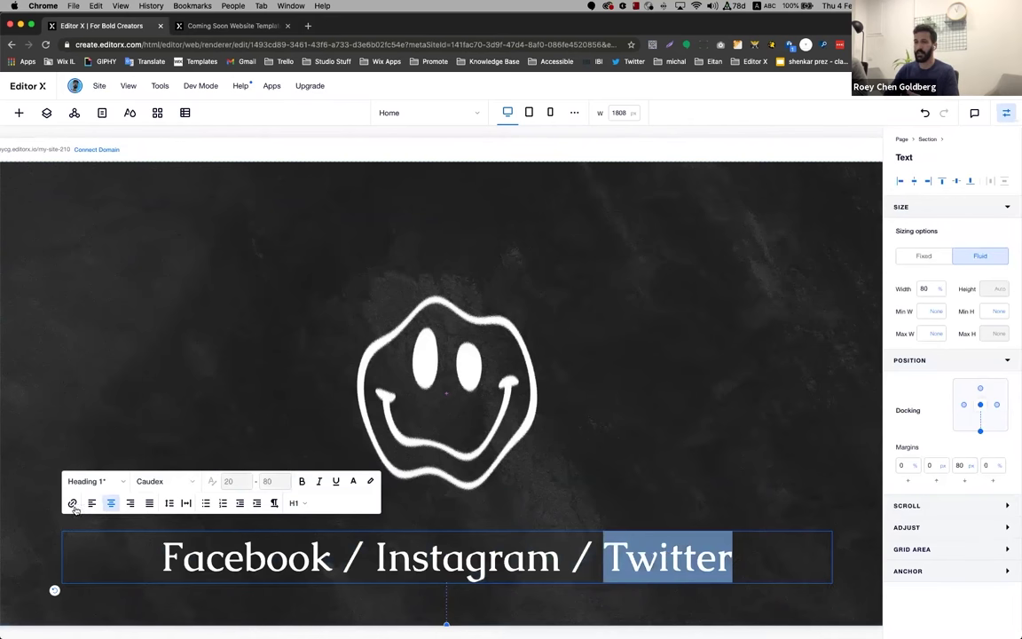
click(710, 474)
scroll(711, 472, right, 3)
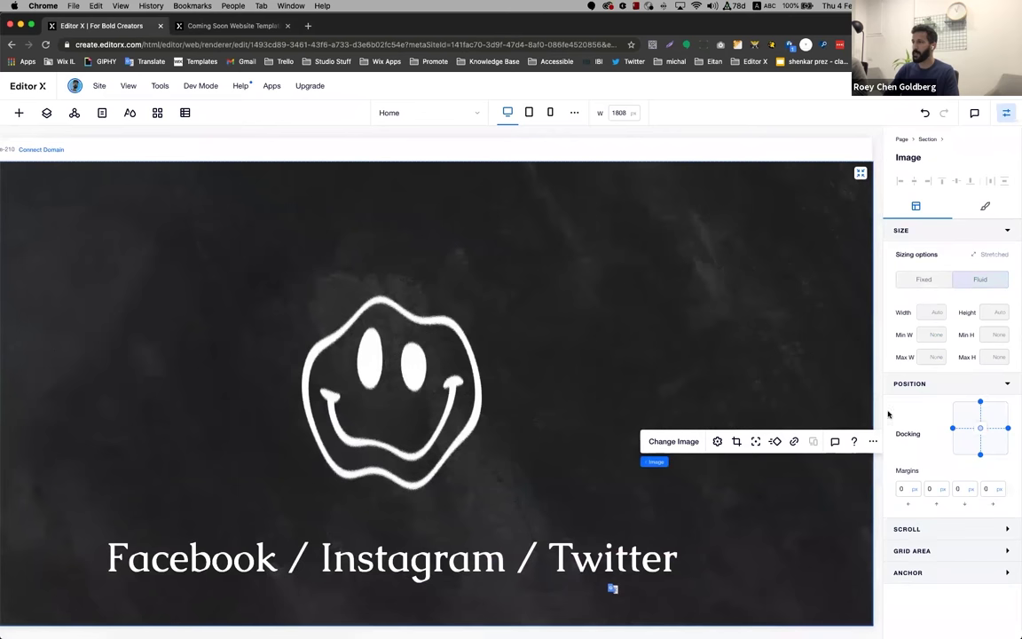
scroll(798, 328, right, 2)
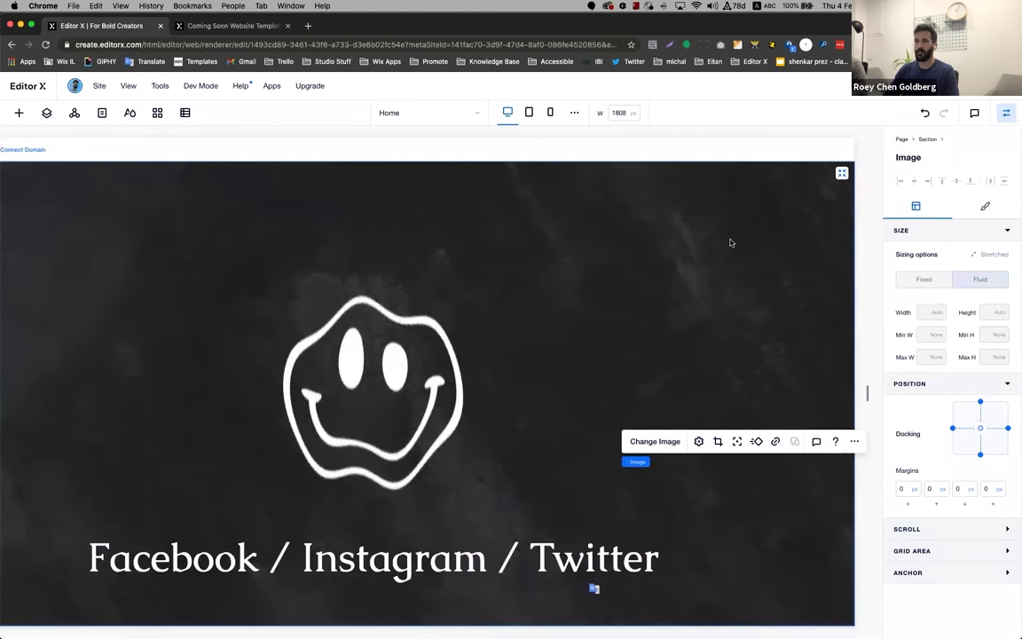
Narrow the canvas to 1548 px and add the upward arrow with a curved head to the dark section's upper-right corner
drag(869, 392, 781, 392)
click(18, 114)
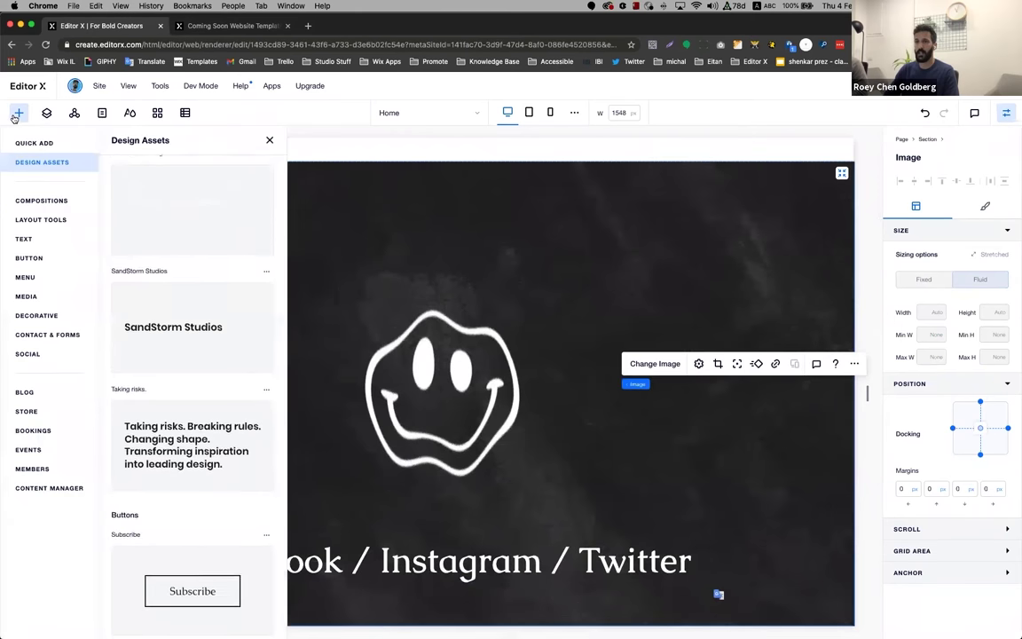
click(56, 316)
scroll(236, 484, down, 3)
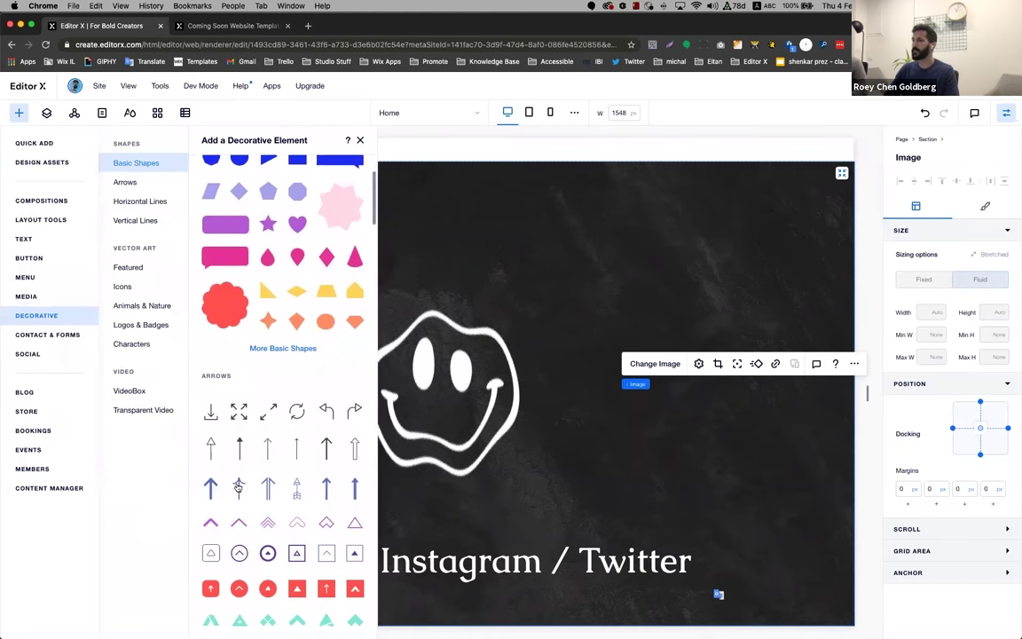
click(796, 237)
click(805, 275)
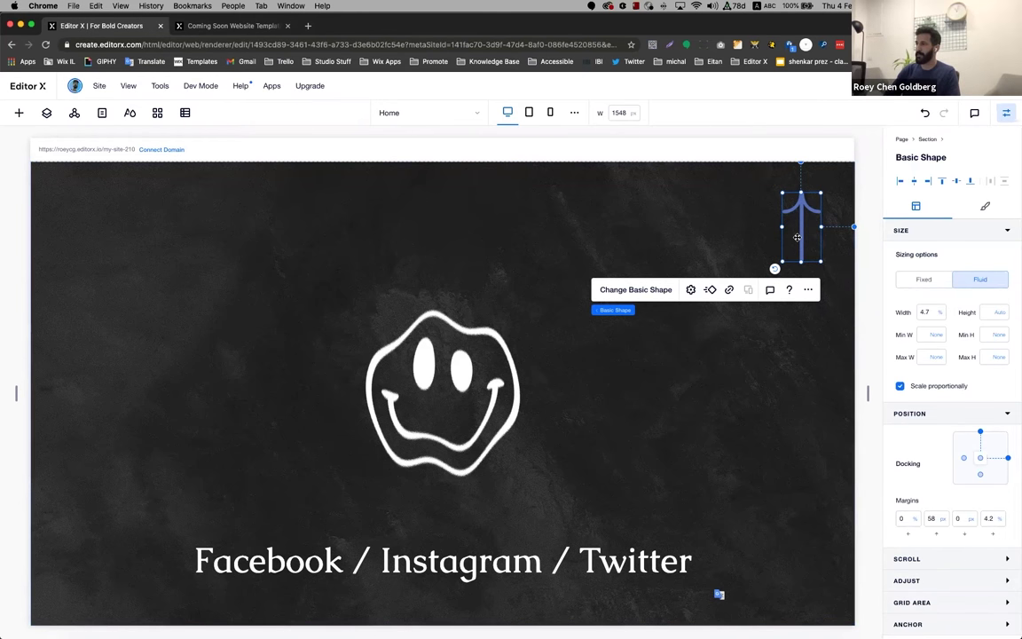
Switch the arrow shape to fixed sizing with a width of 40 px and a height of 80 px
click(930, 282)
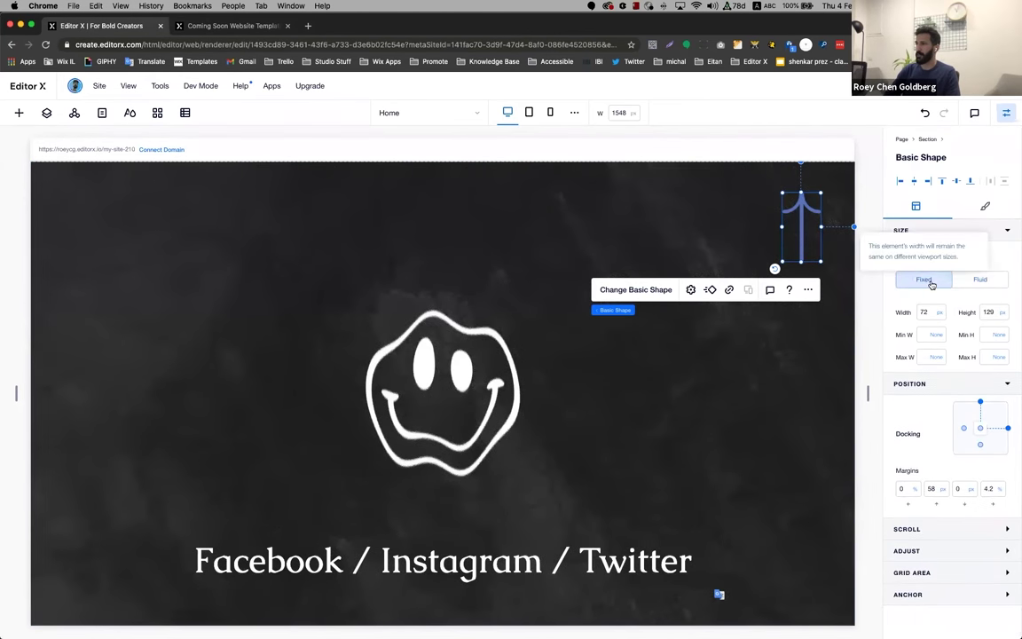
click(925, 313)
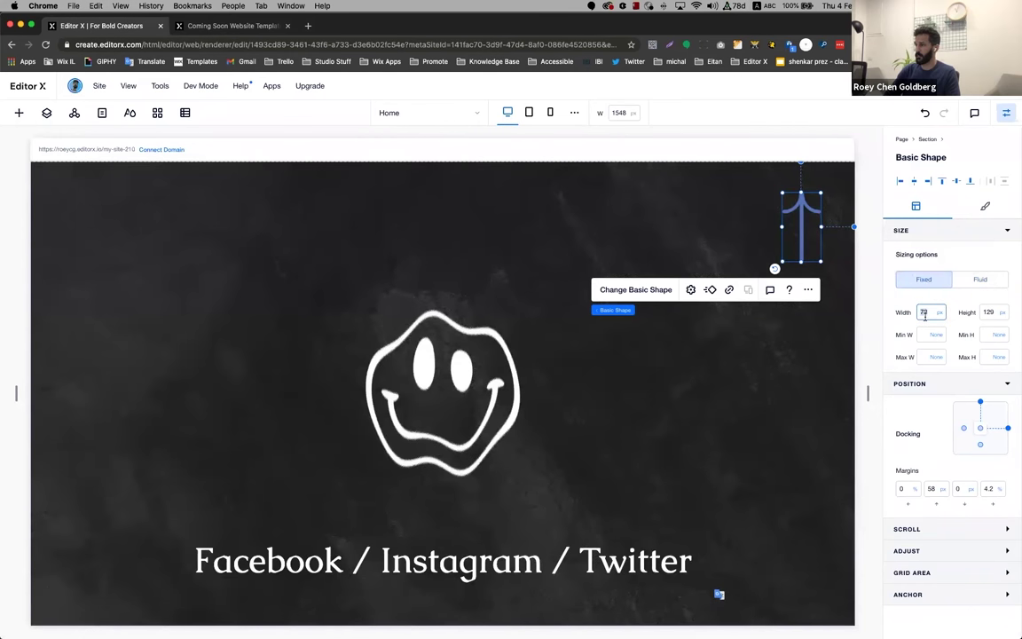
text(40)
key(Tab)
text(80)
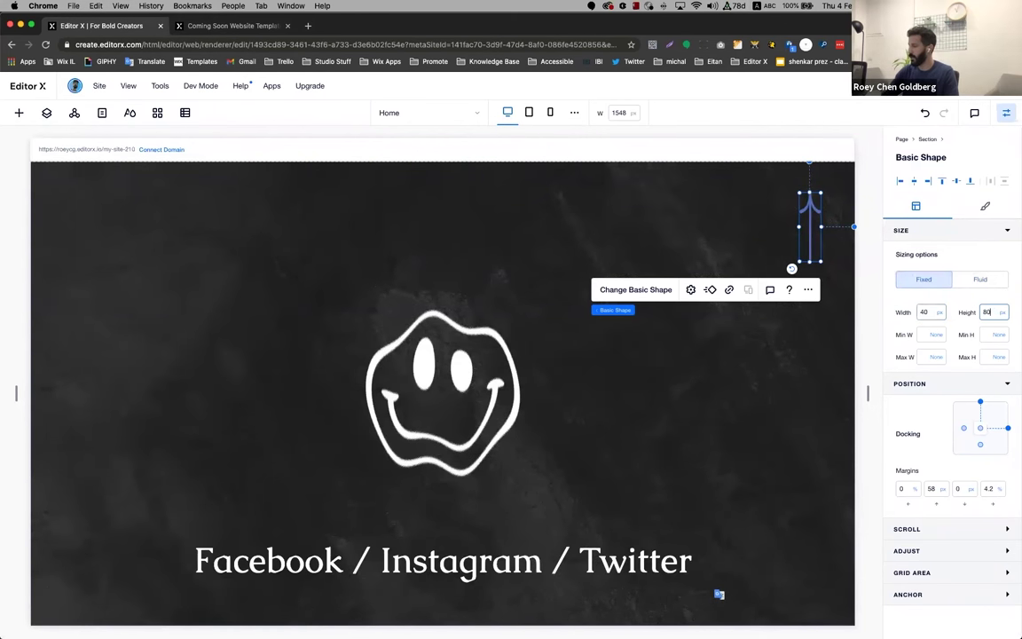
key(Return)
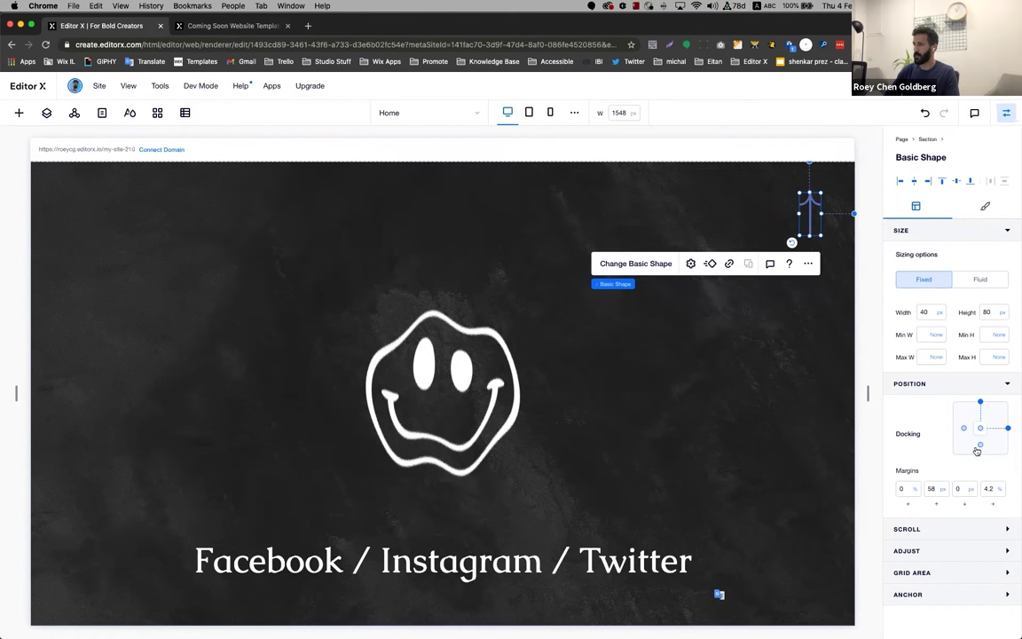
Set the arrow's top and right margins to 60 px each
click(929, 489)
text(60)
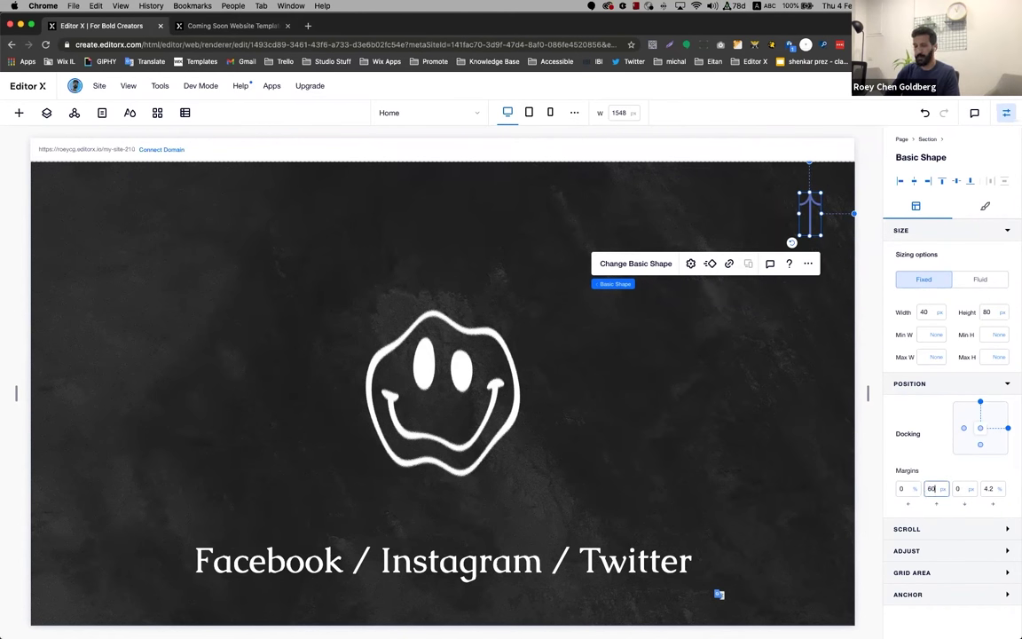
key(Tab)
text(60)
key(Return)
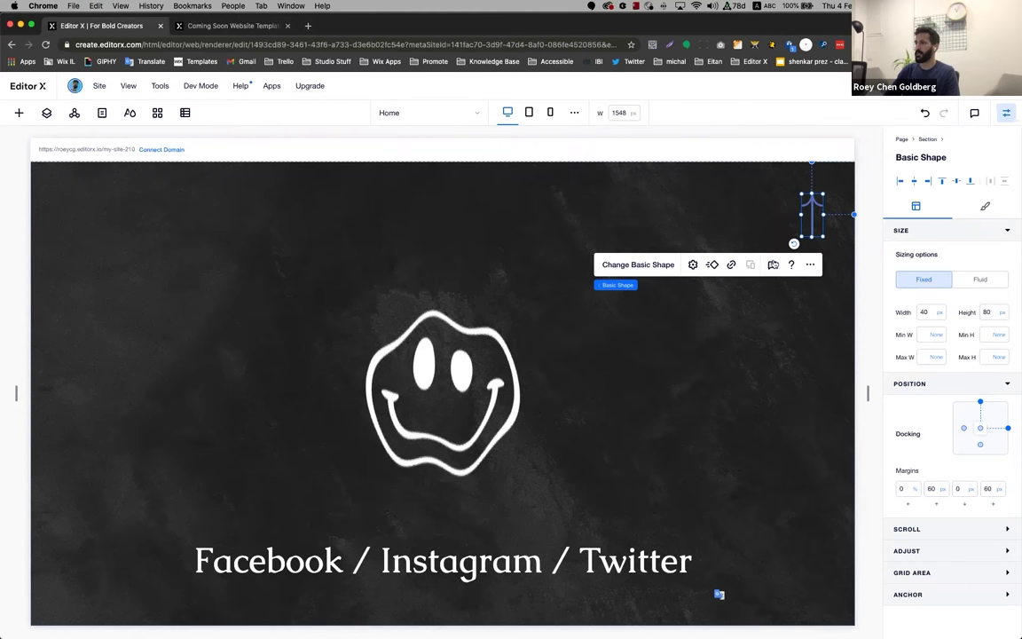
Change the arrow's fill colour to white from the site colours
click(985, 206)
click(932, 278)
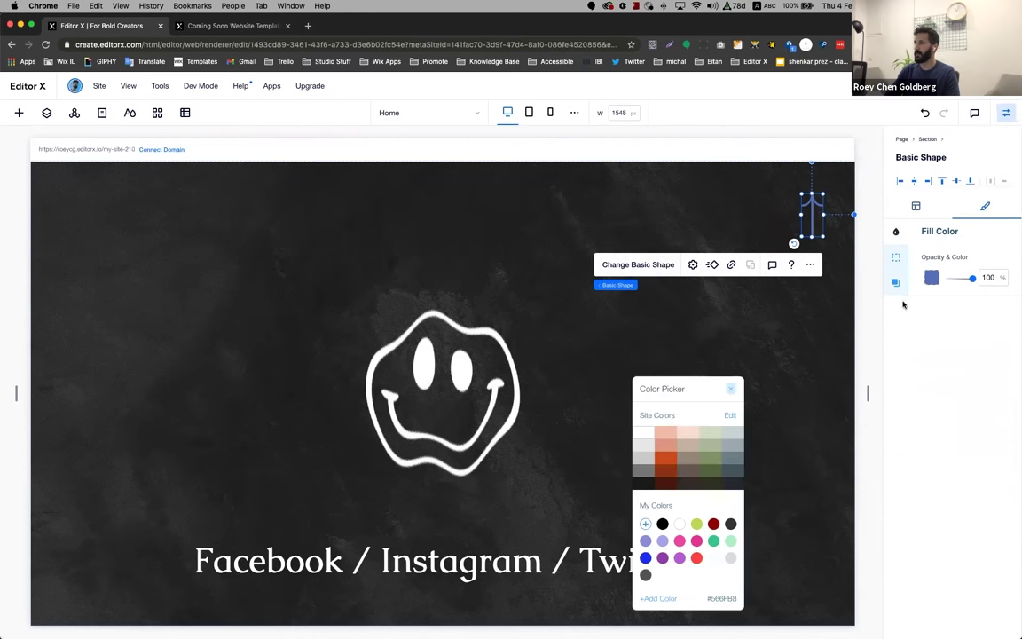
click(641, 432)
Link the arrow to the top of the page
click(732, 264)
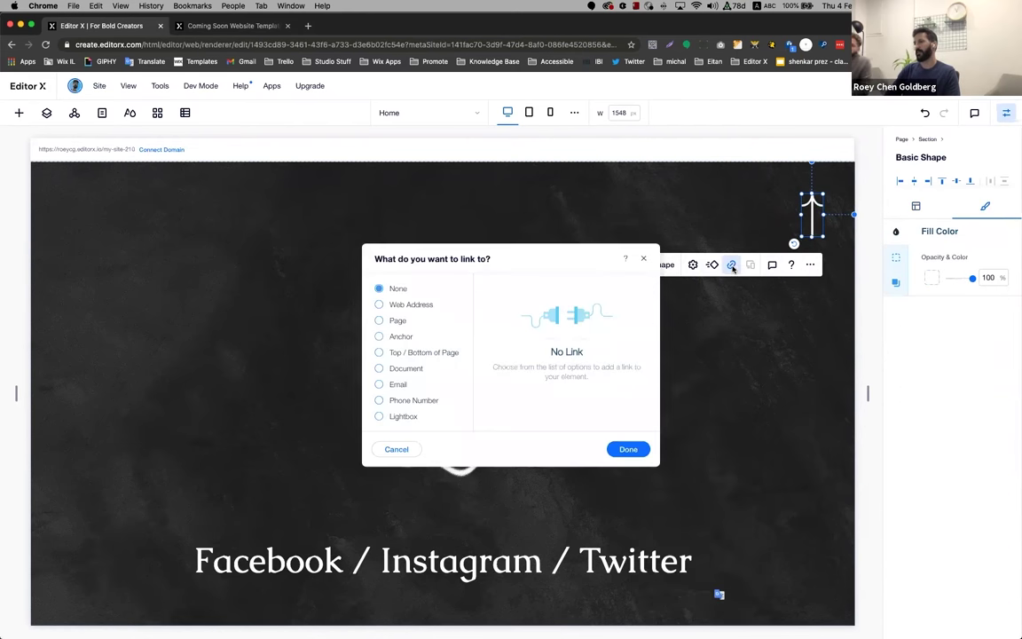
click(406, 355)
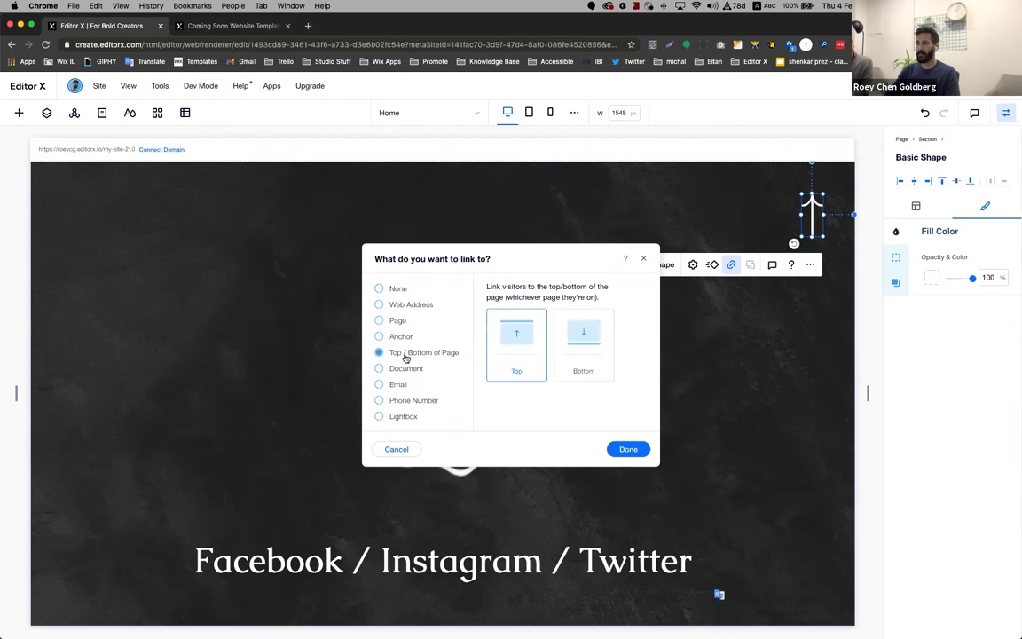
click(642, 454)
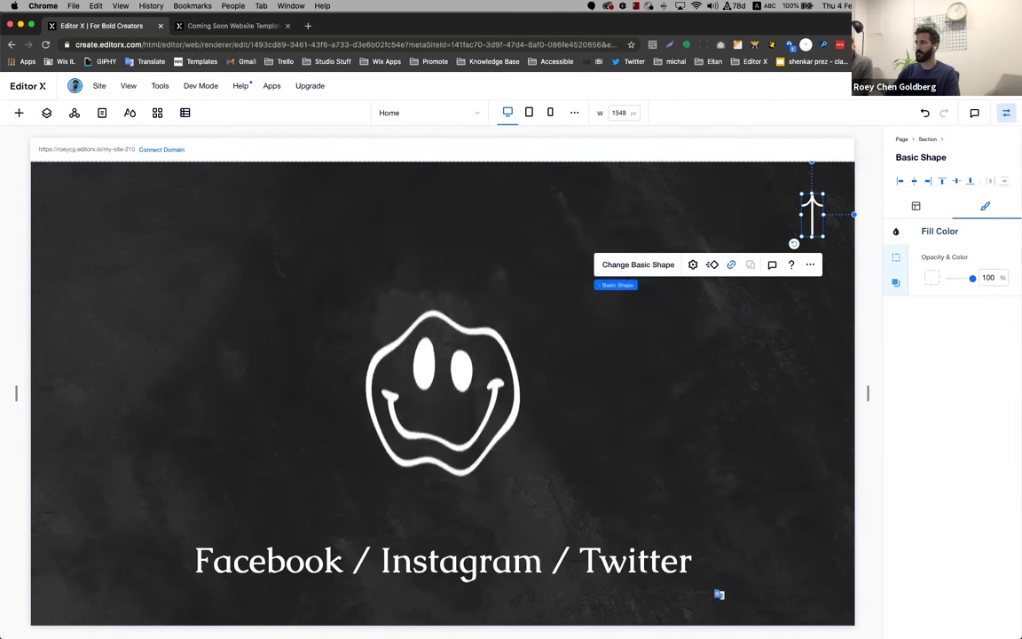
Preview the site to test the arrow's link and the scrolling between both sections
key(super+p)
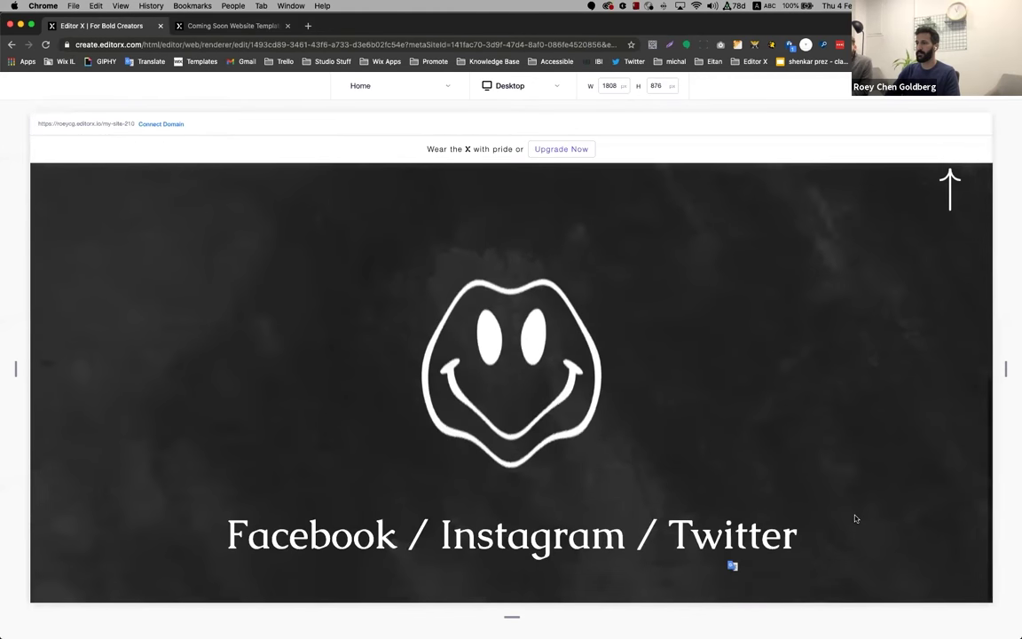
click(952, 189)
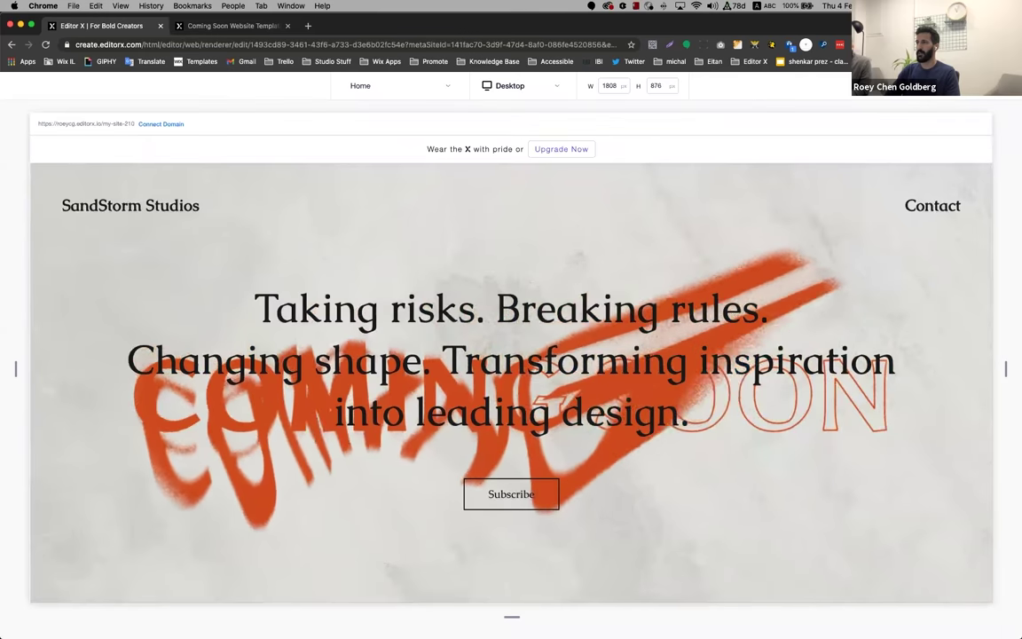
scroll(868, 306, down, 5)
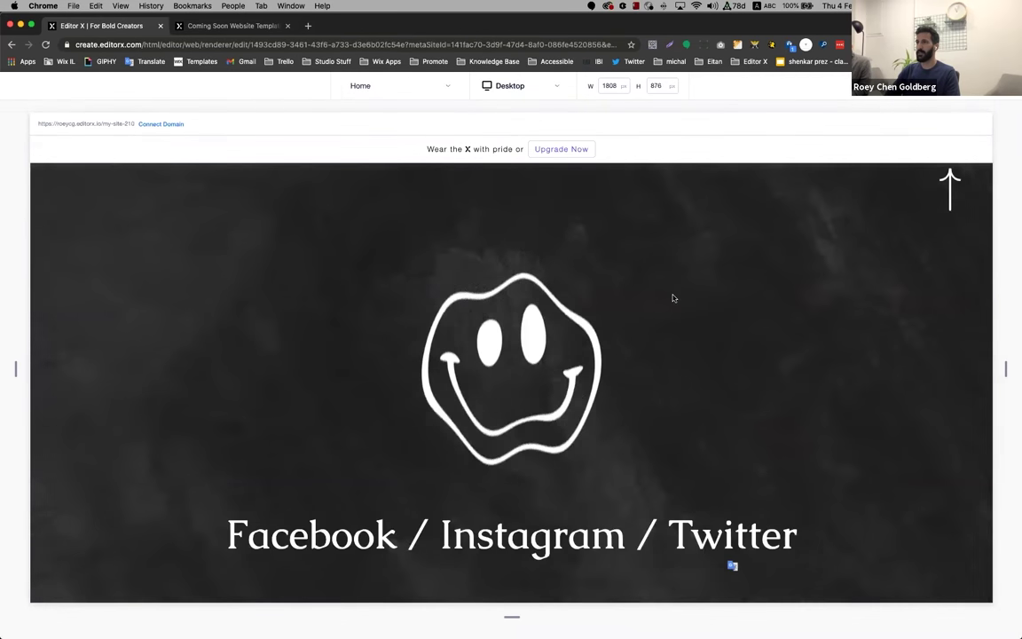
key(super+p)
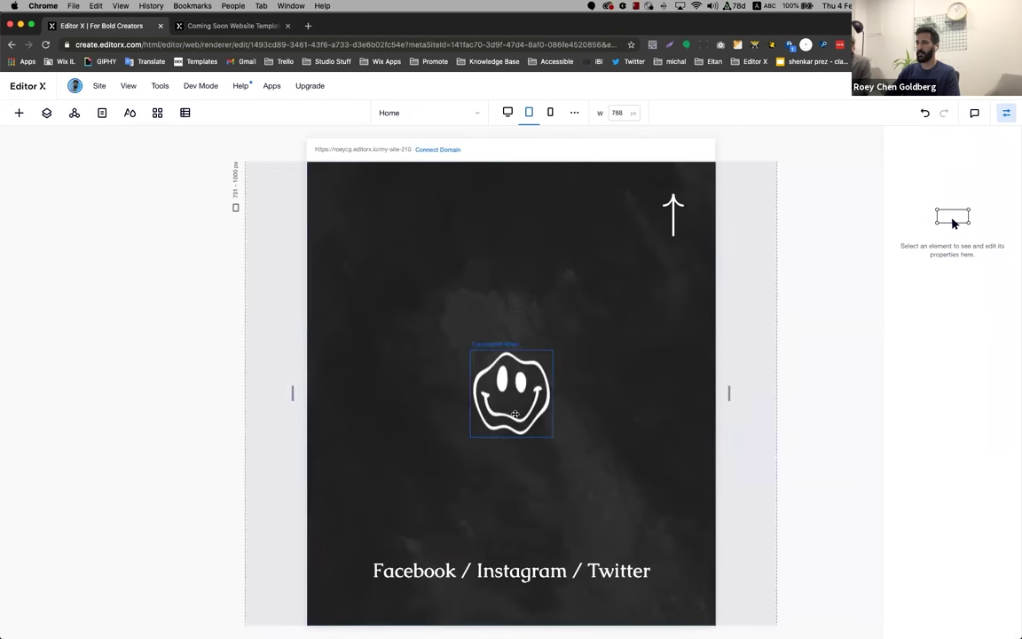
Set the smiley video's width to 30% on the tablet breakpoint
click(511, 390)
click(936, 312)
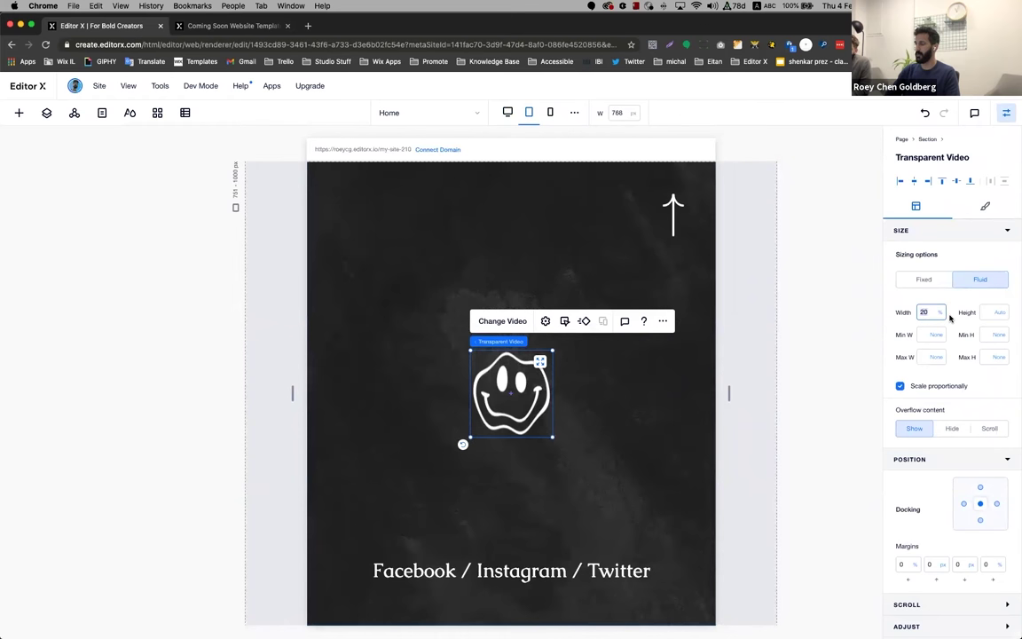
text(30)
key(Return)
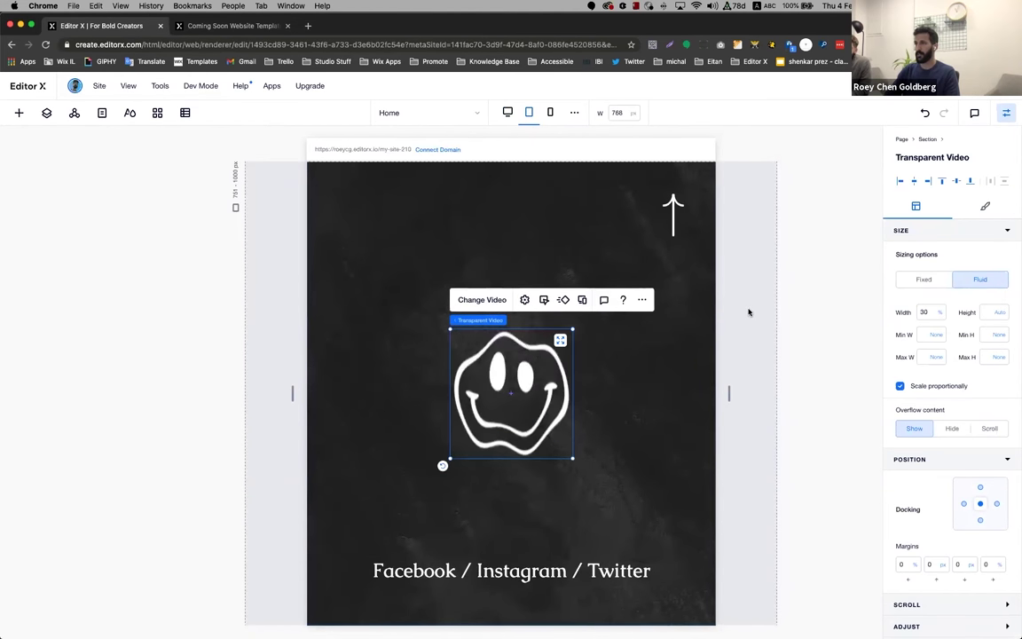
Make the arrow's sizing fluid on the desktop breakpoint and set its width to 3%
click(672, 213)
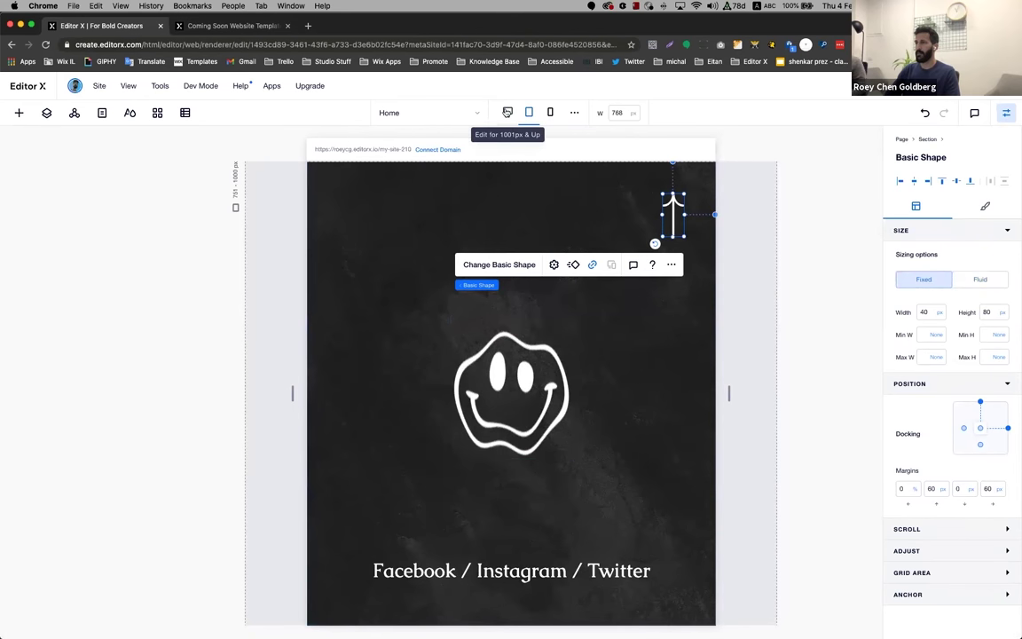
click(507, 111)
scroll(748, 244, right, 3)
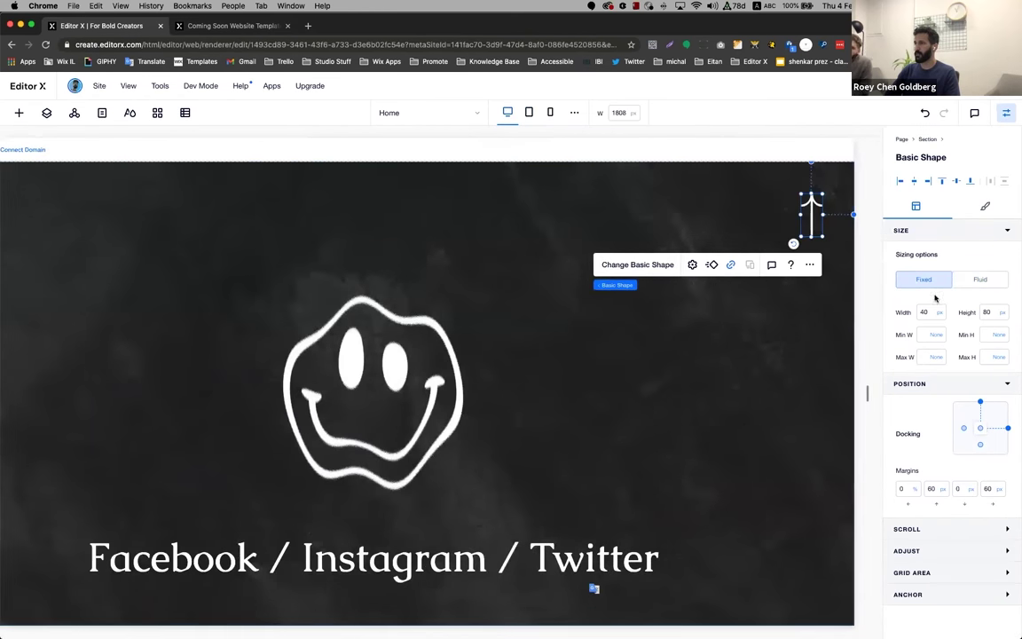
click(977, 280)
click(941, 315)
text(3)
key(Return)
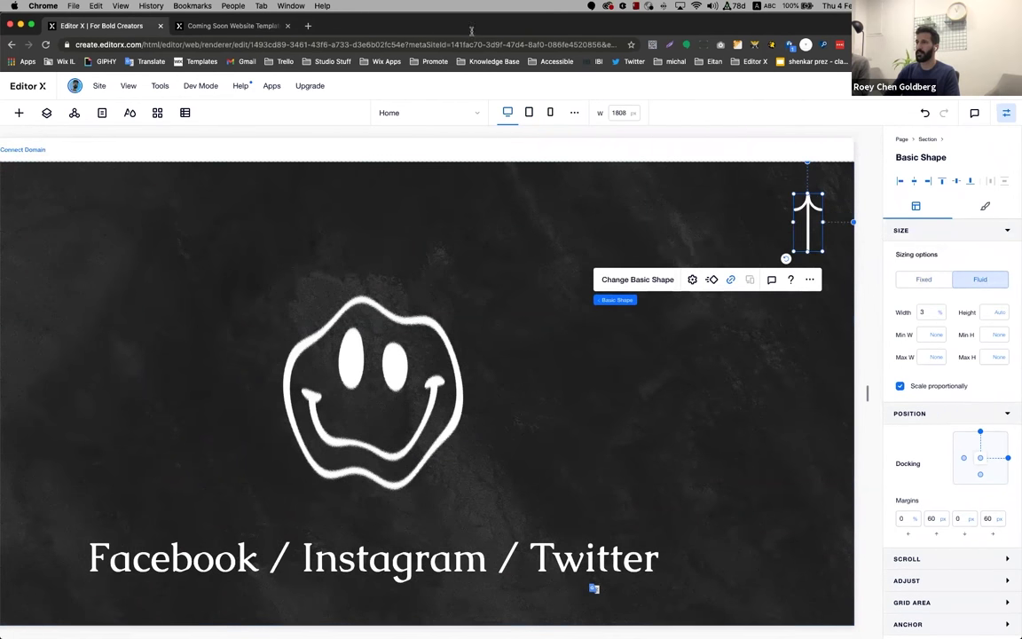
Set the arrow's width to 5% on the tablet breakpoint
click(529, 113)
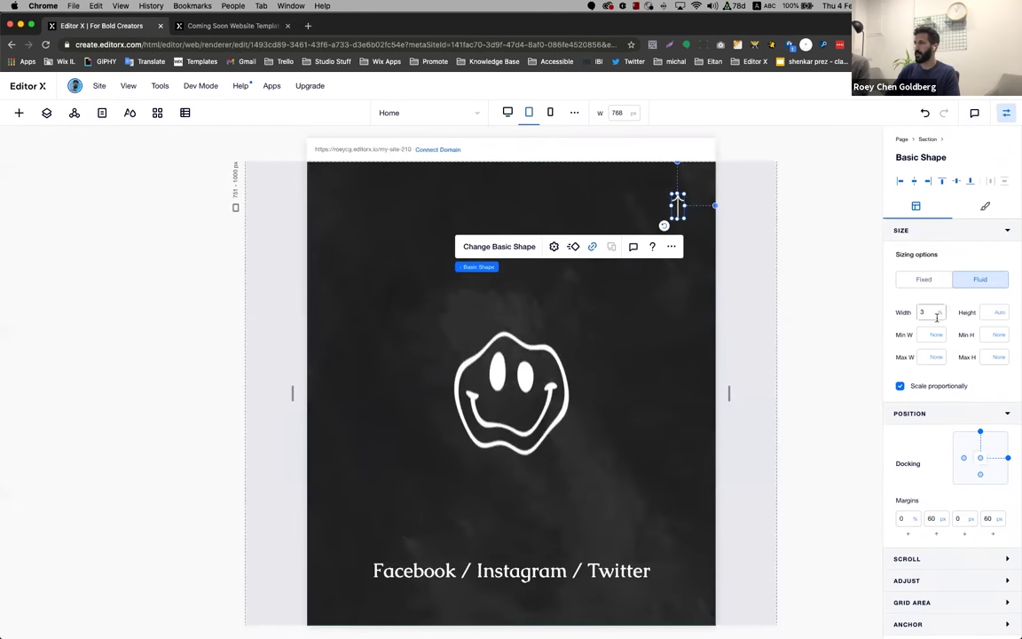
text(5)
key(Return)
click(759, 266)
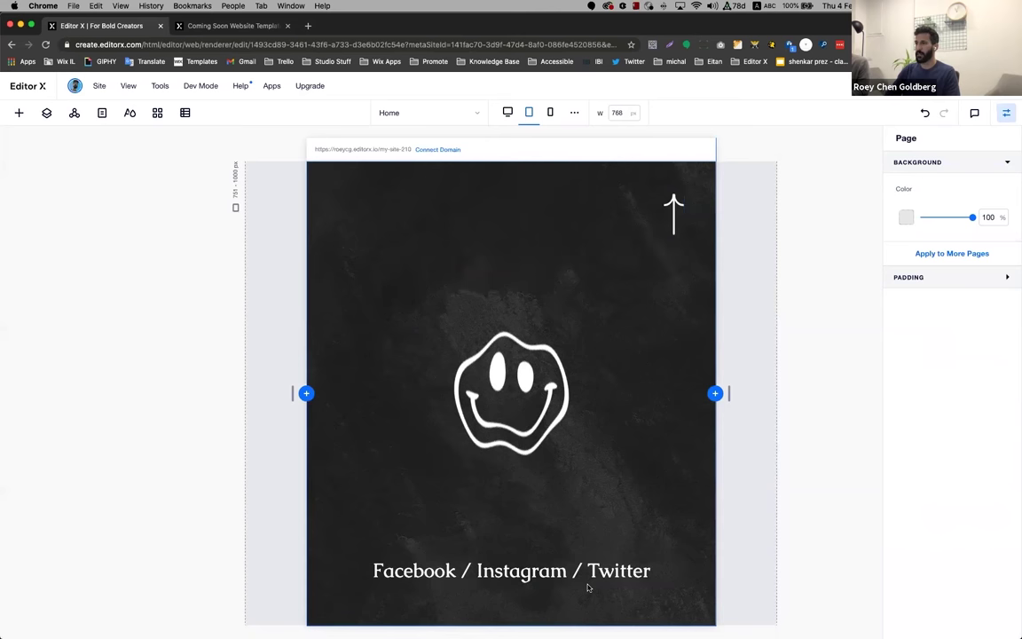
Set the smiley video's width to 55% on the mobile breakpoint
click(550, 112)
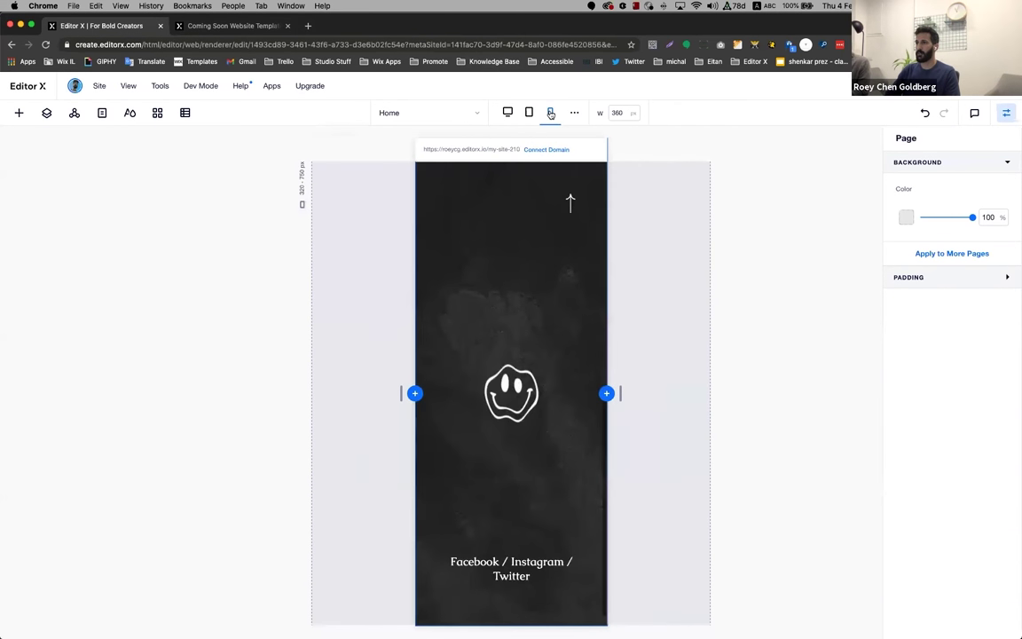
click(533, 382)
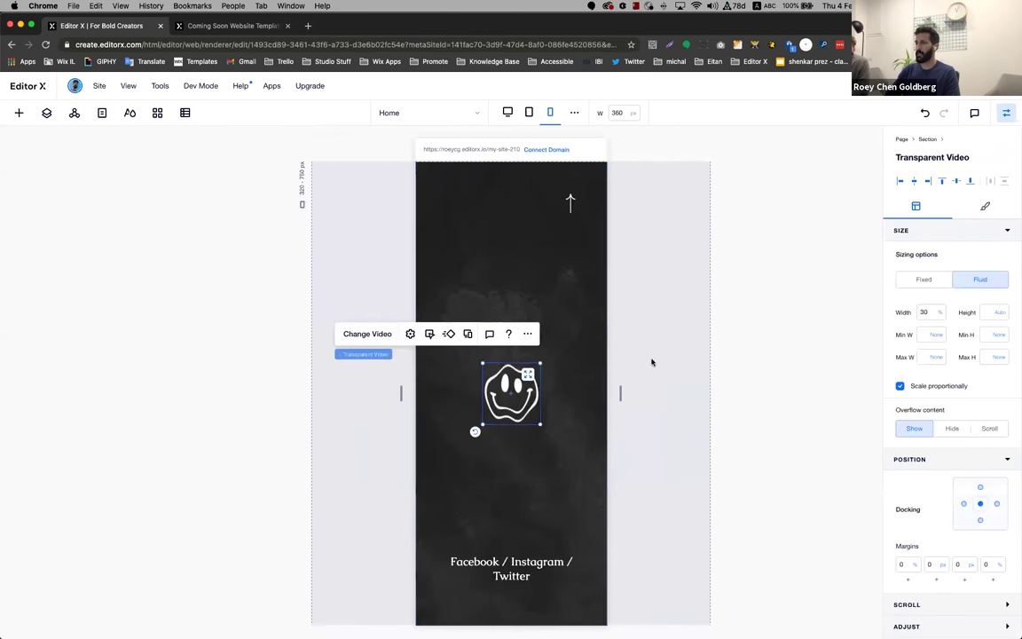
click(927, 312)
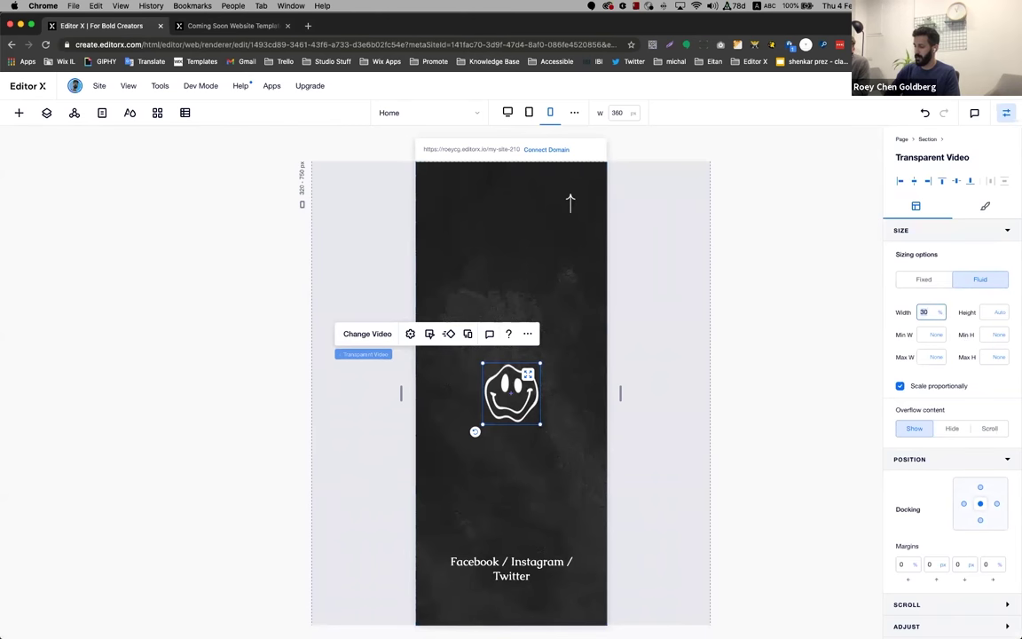
text(55)
key(Return)
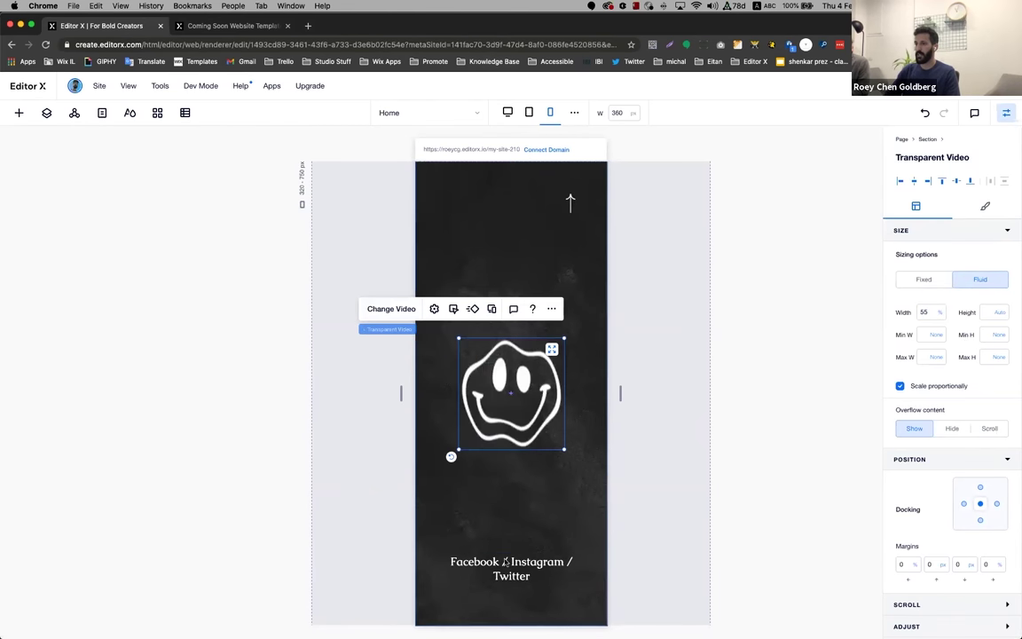
Set the Facebook / Instagram / Twitter text to not display on the mobile breakpoint
click(533, 559)
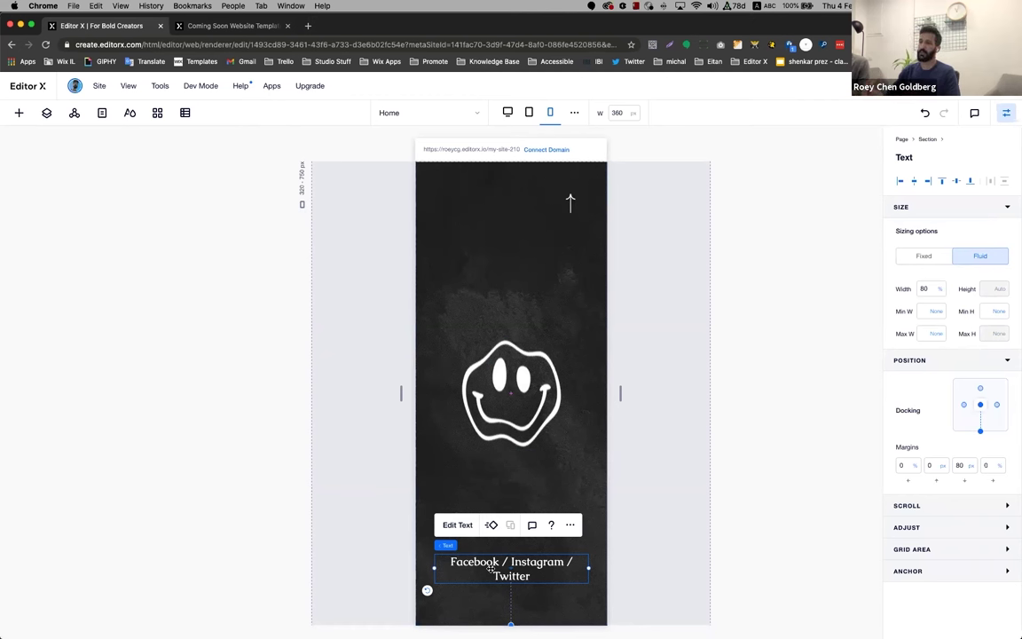
right_click(500, 569)
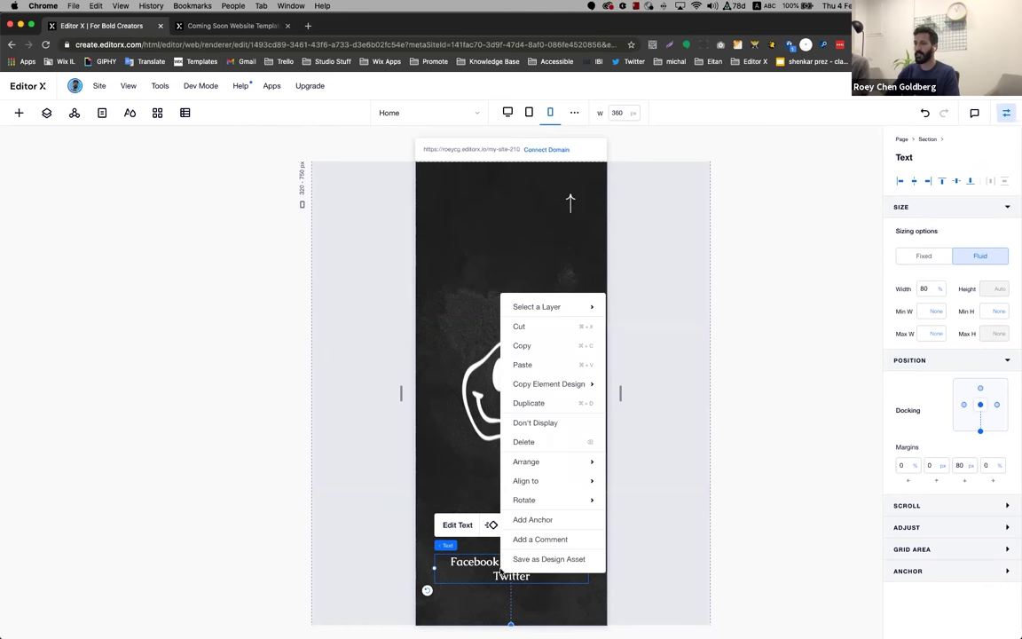
click(554, 426)
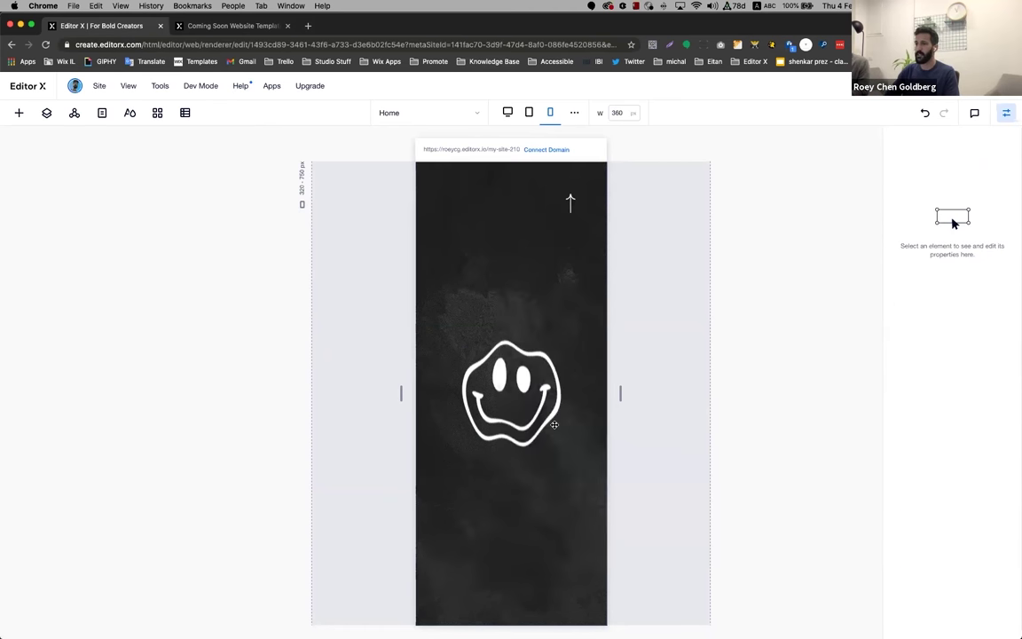
Add the saved Facebook / Instagram / Twitter text from the design assets below the smiley on mobile
click(19, 112)
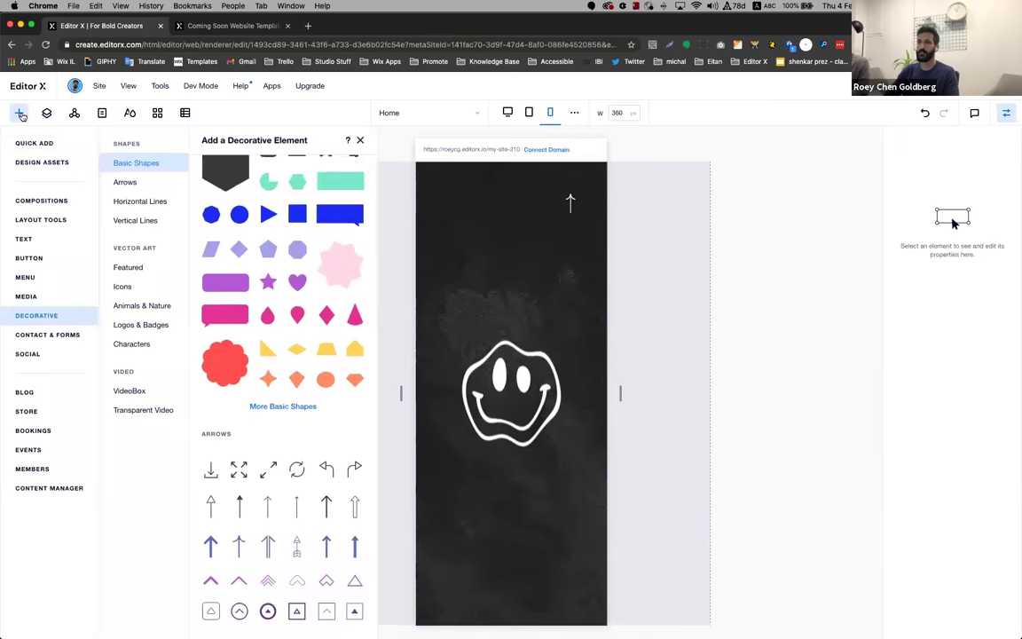
click(49, 162)
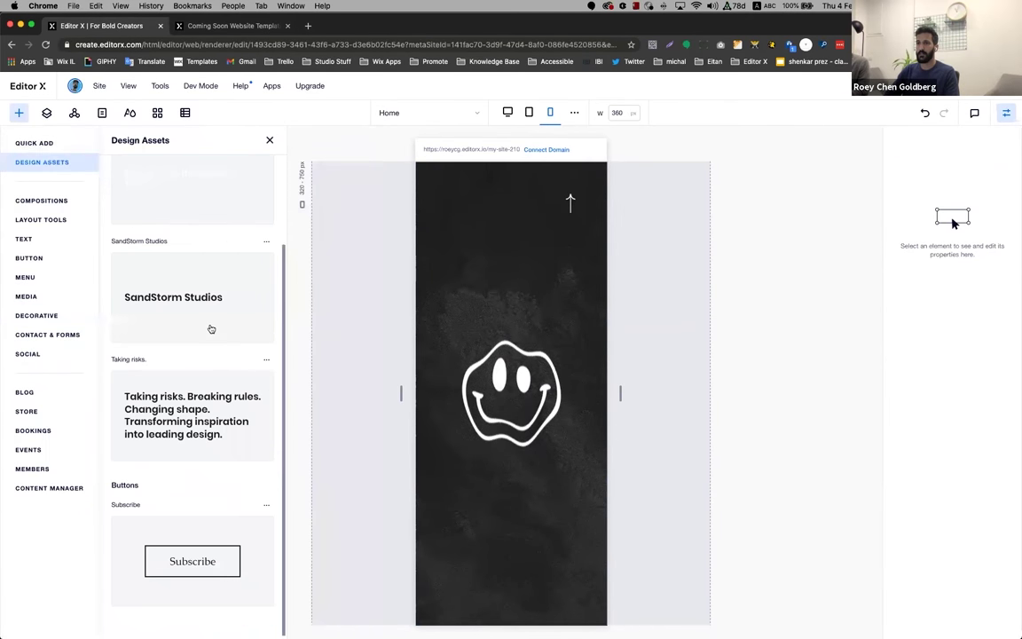
scroll(212, 329, up, 3)
drag(221, 295, 507, 475)
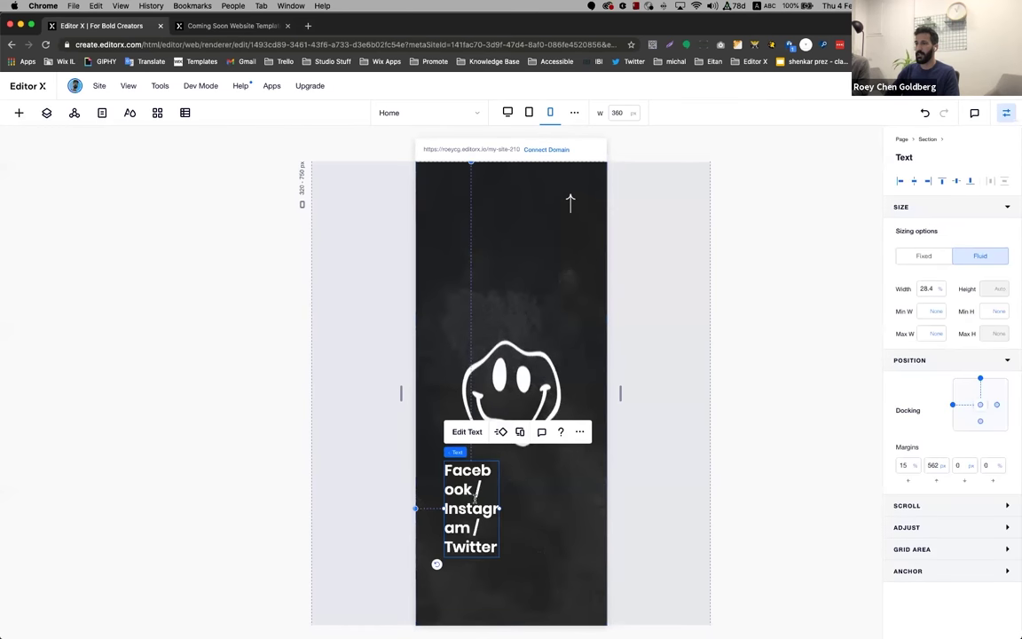
Remove the slashes between the social names in the new text and widen its box to about 52%
double_click(474, 498)
double_click(485, 489)
key(BackSpace)
double_click(476, 526)
key(BackSpace)
click(523, 525)
click(467, 514)
drag(499, 509, 544, 510)
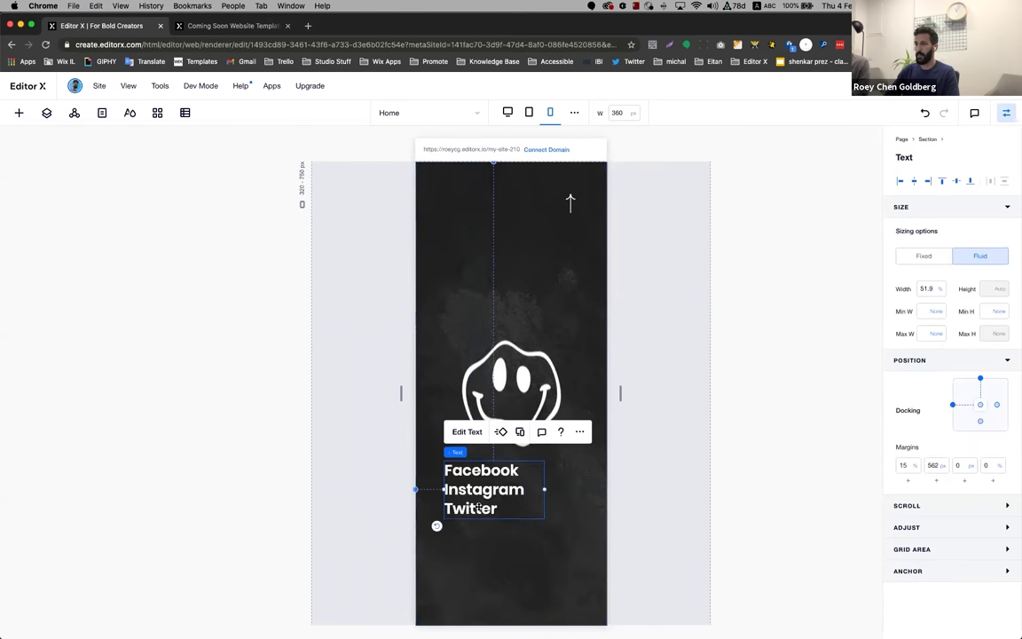
Style the social names as Heading 1 and scale their font size between 60 and 120
double_click(479, 508)
click(359, 411)
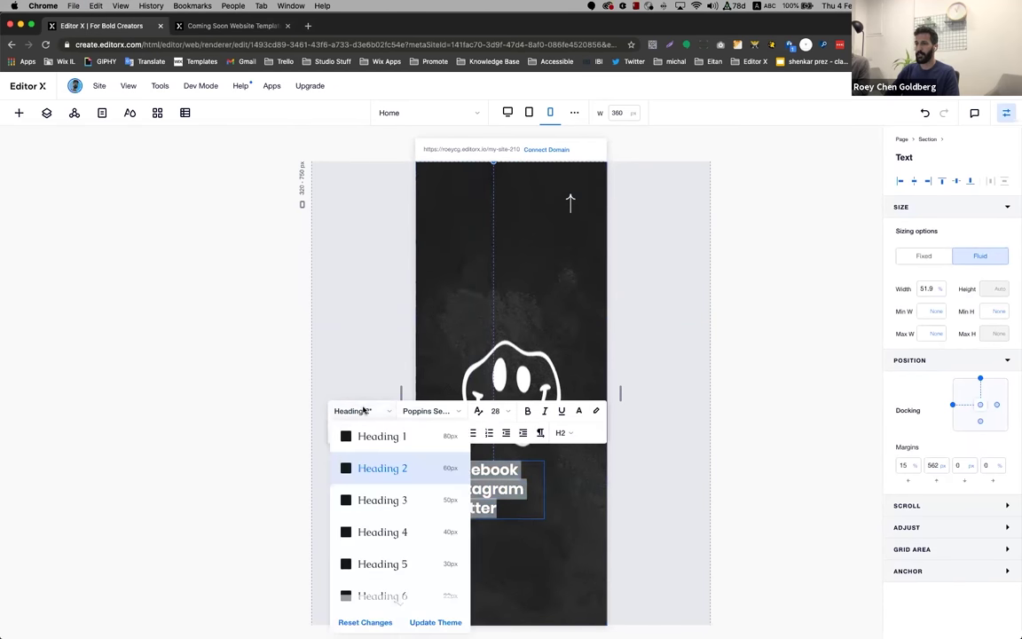
click(382, 437)
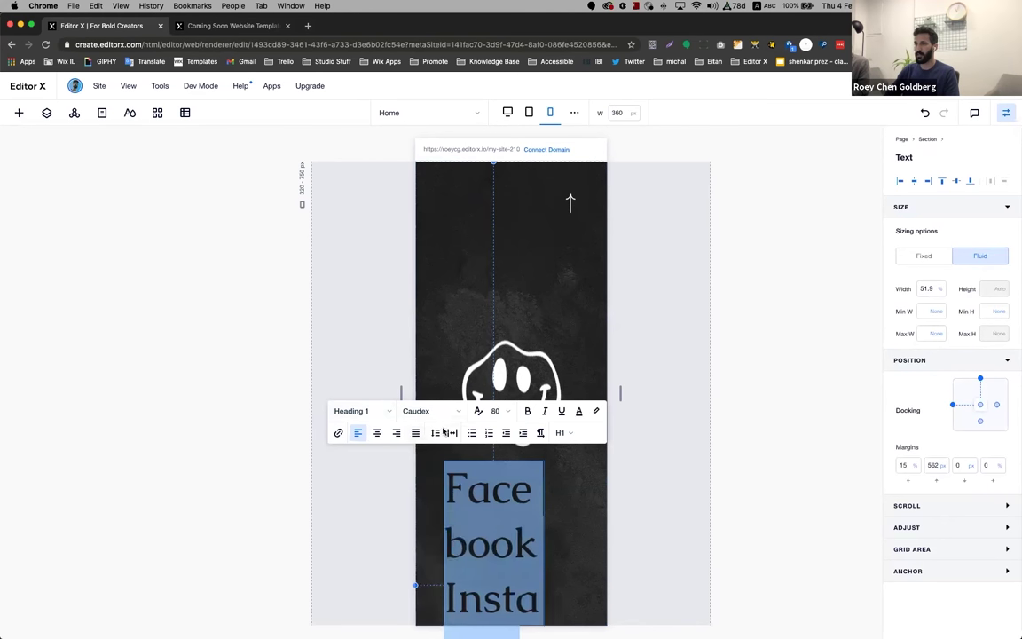
click(497, 411)
text(10)
key(BackSpace)
key(BackSpace)
text(60)
key(Tab)
text(120)
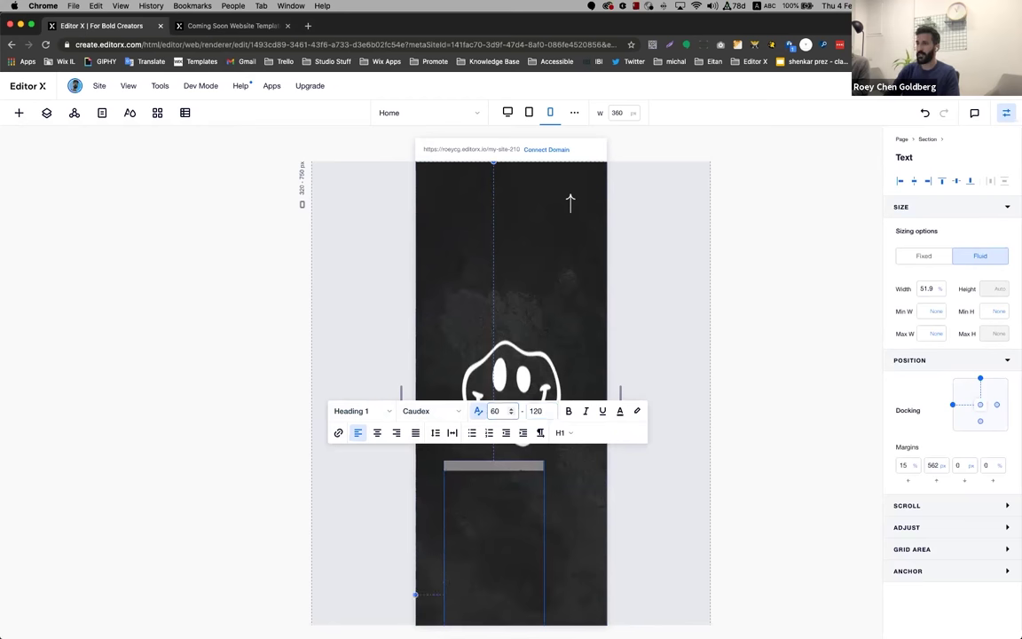
Move the social text up over the smiley and colour it orange-red (#CD491D) from the site colours
click(549, 456)
drag(420, 585, 445, 451)
double_click(513, 454)
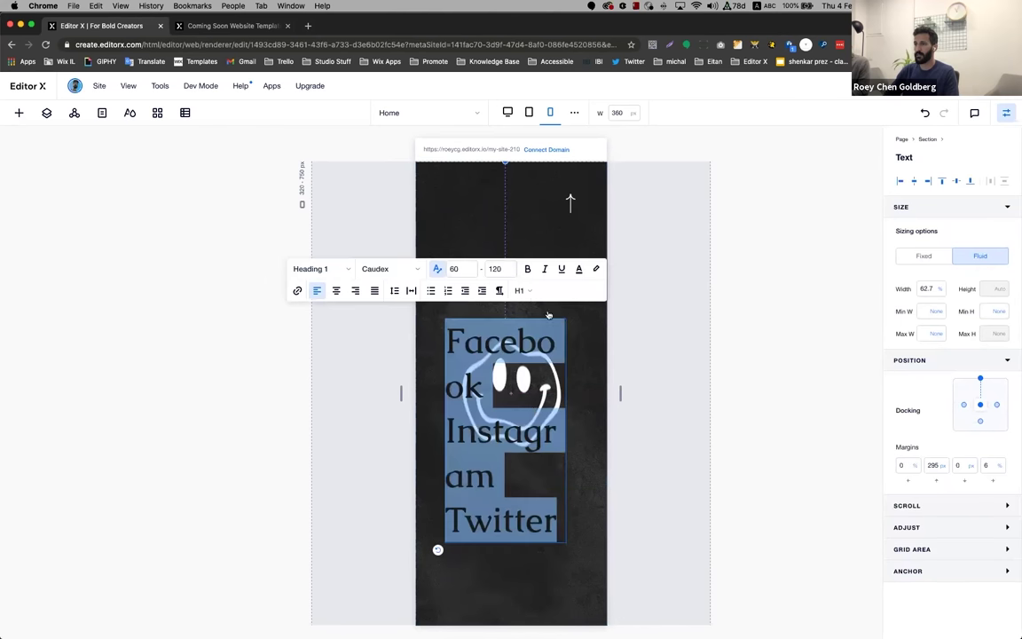
click(579, 270)
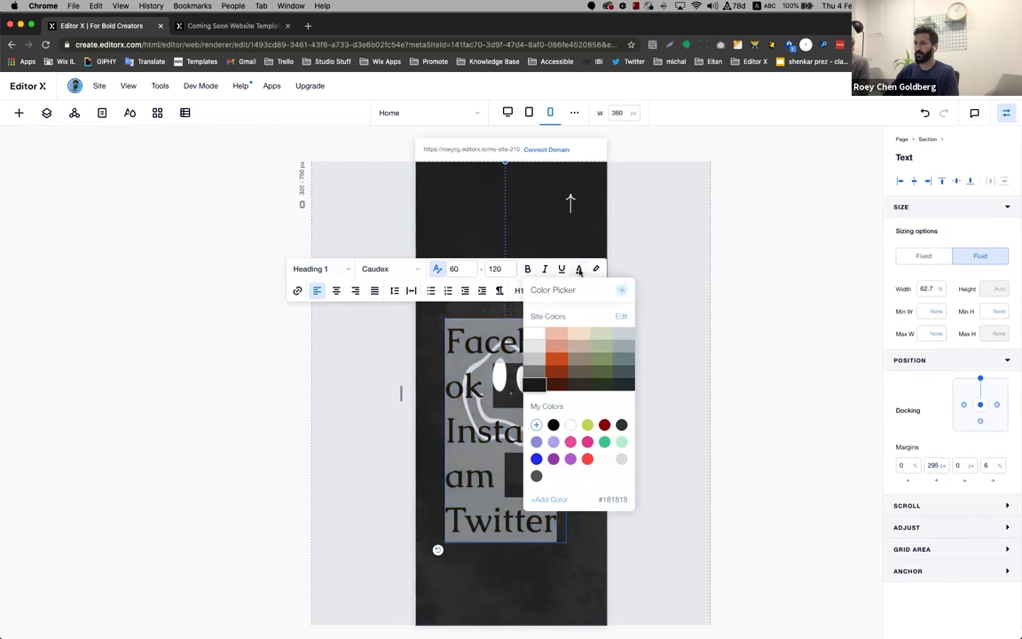
click(557, 359)
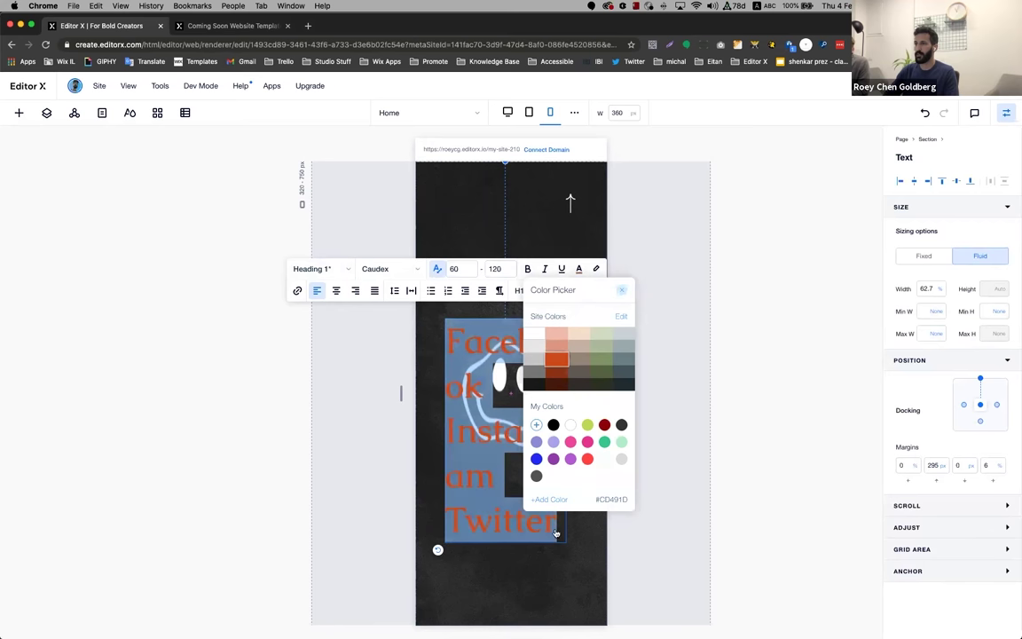
click(572, 561)
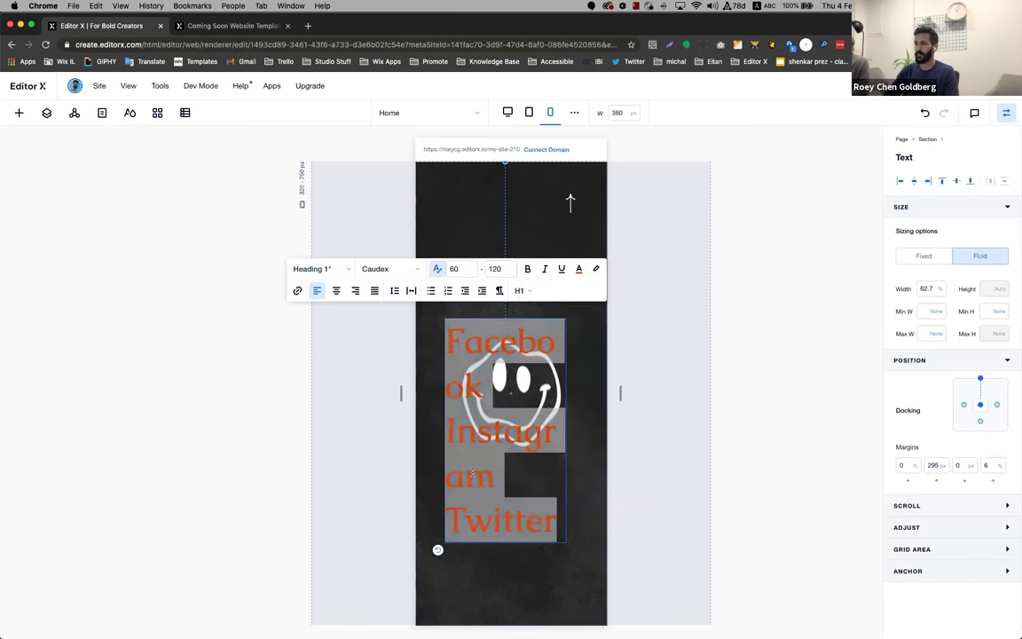
Centre-align the social names and widen their text box to about 89%
click(334, 292)
click(605, 453)
click(568, 439)
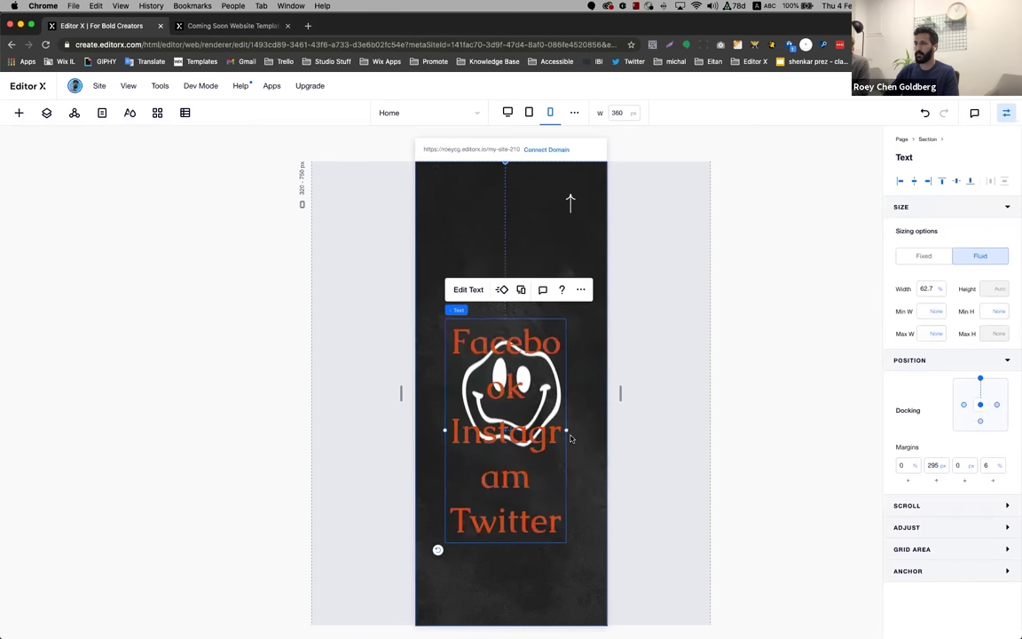
drag(567, 430, 603, 435)
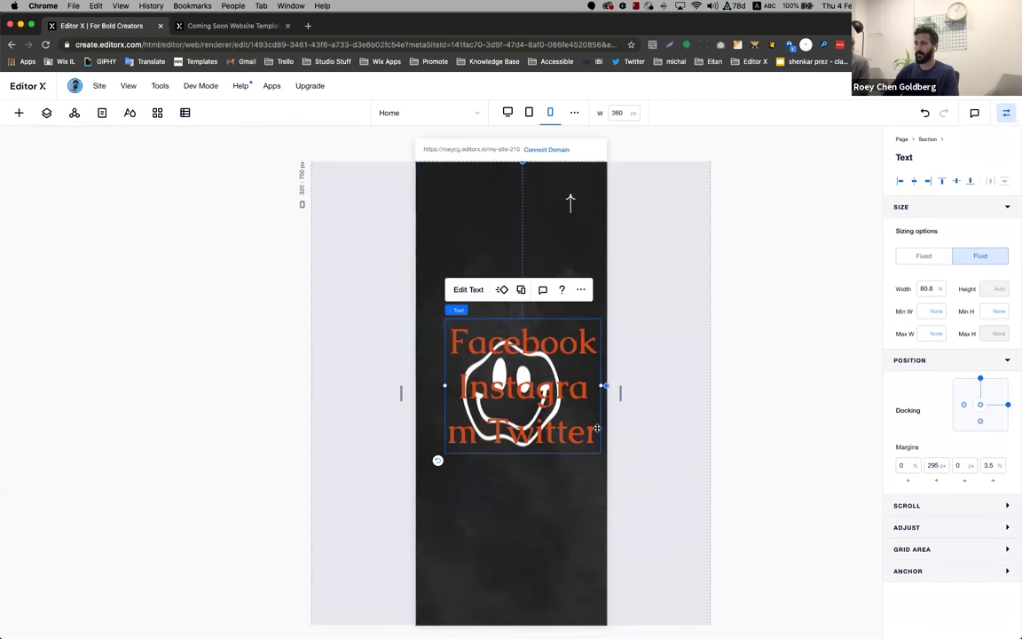
drag(444, 385, 430, 385)
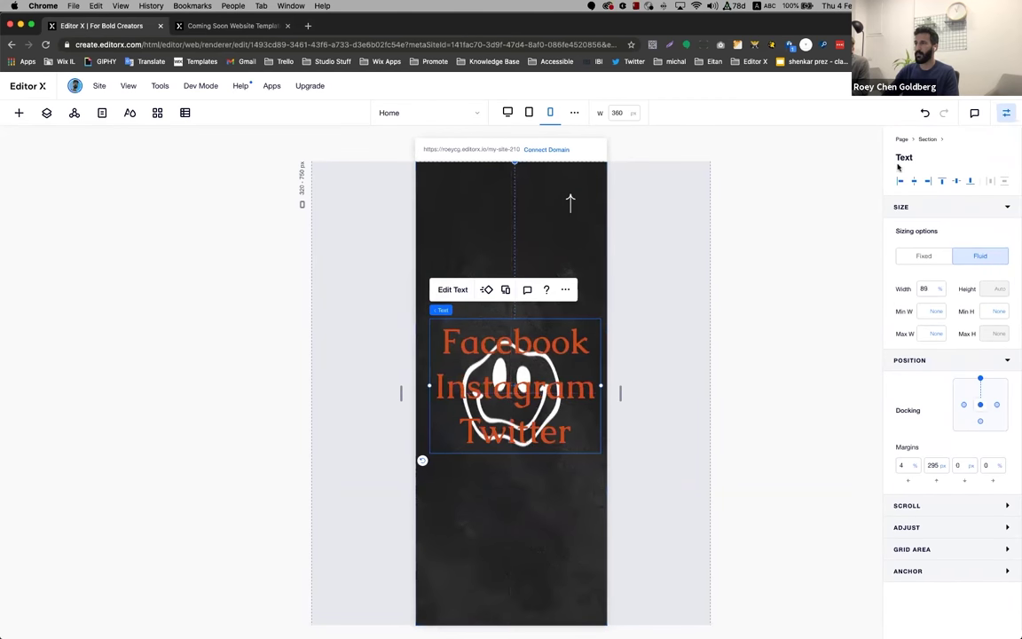
Centre the social text box in the section and set its top margin to 30%
click(942, 181)
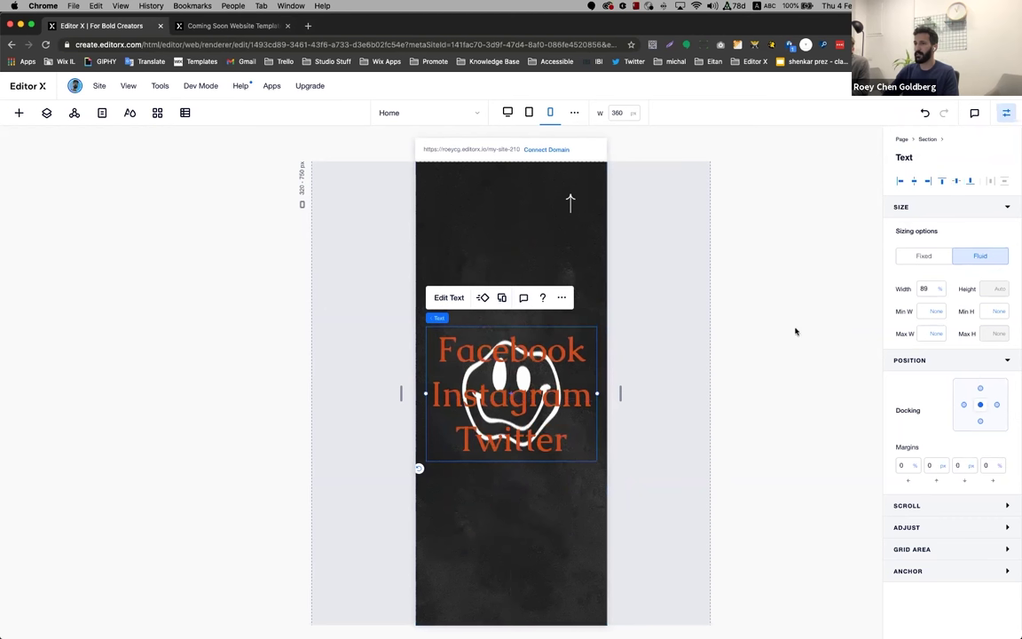
click(933, 467)
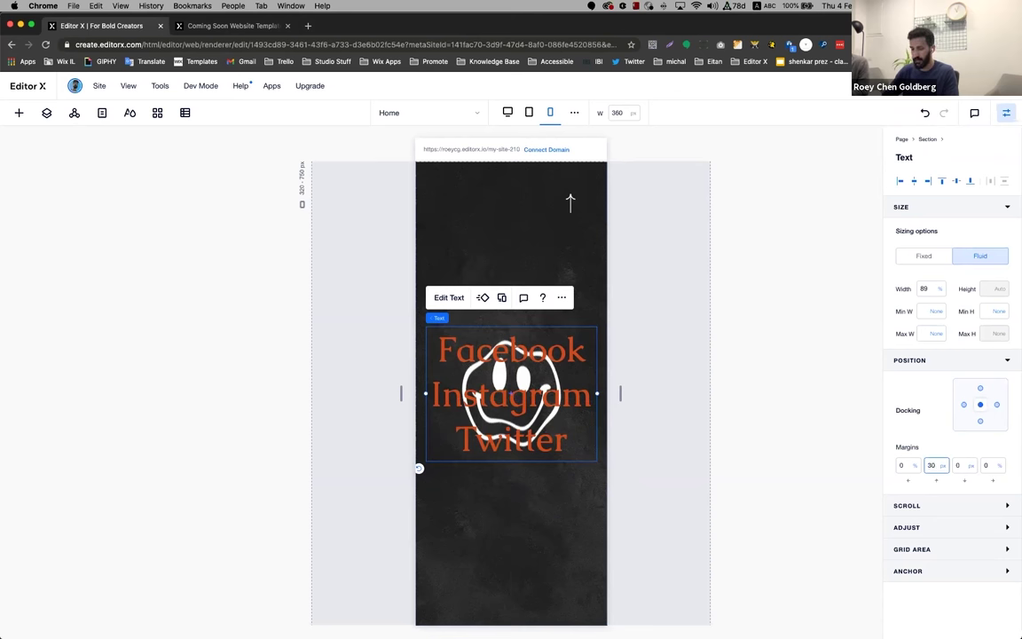
key(Return)
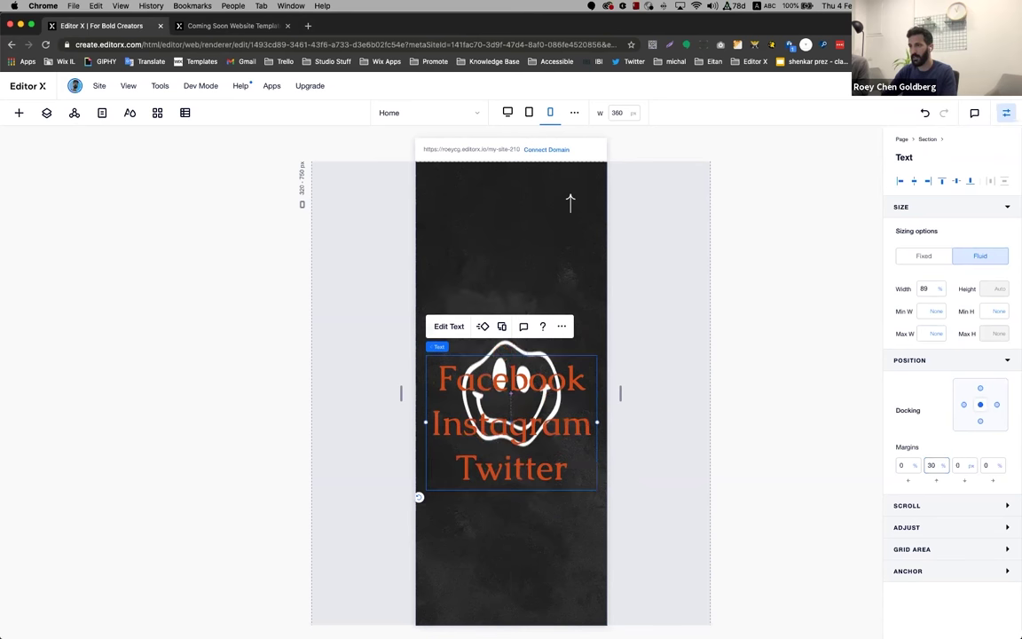
Set the smiley video's bottom margin to 20% on the mobile breakpoint
click(488, 399)
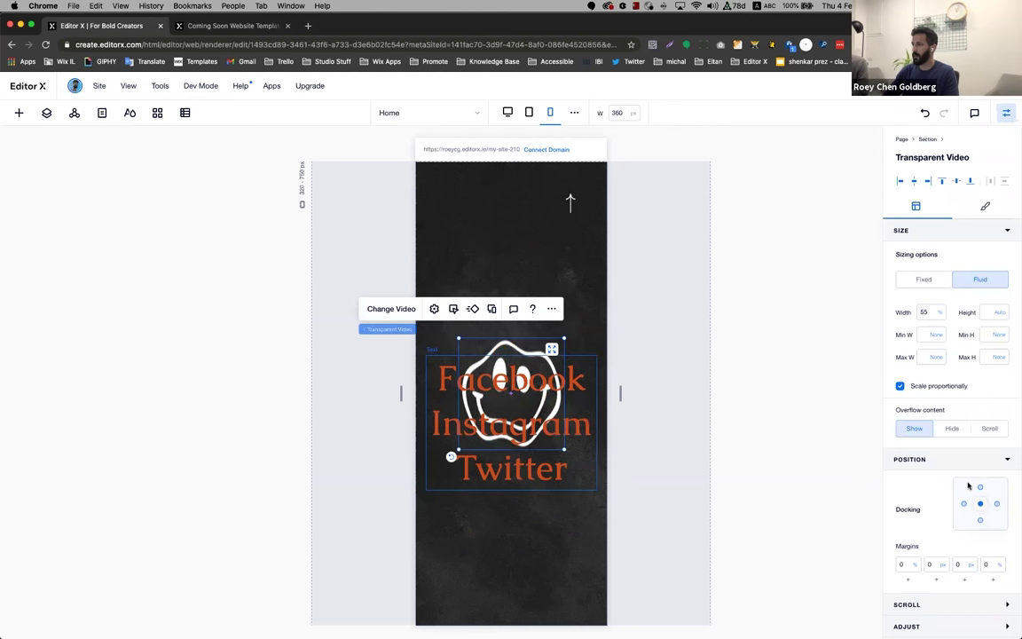
click(935, 567)
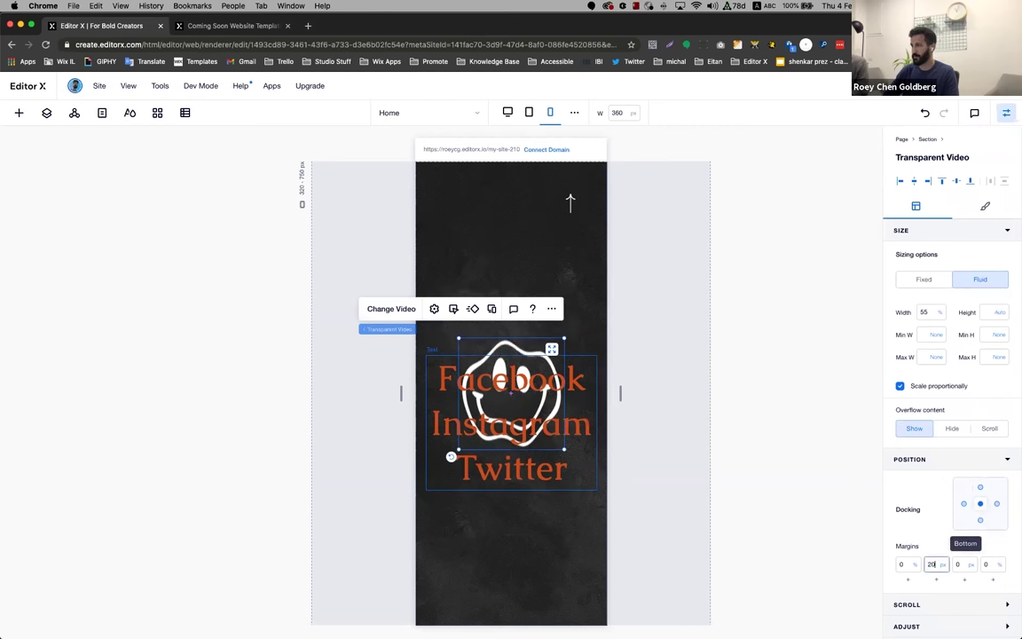
click(965, 565)
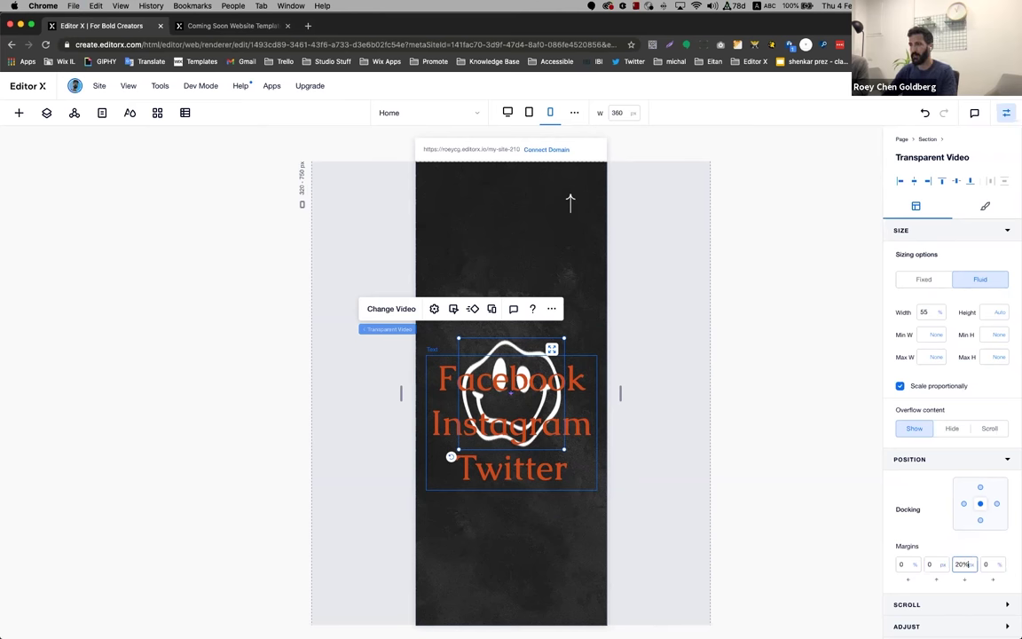
key(Return)
click(775, 446)
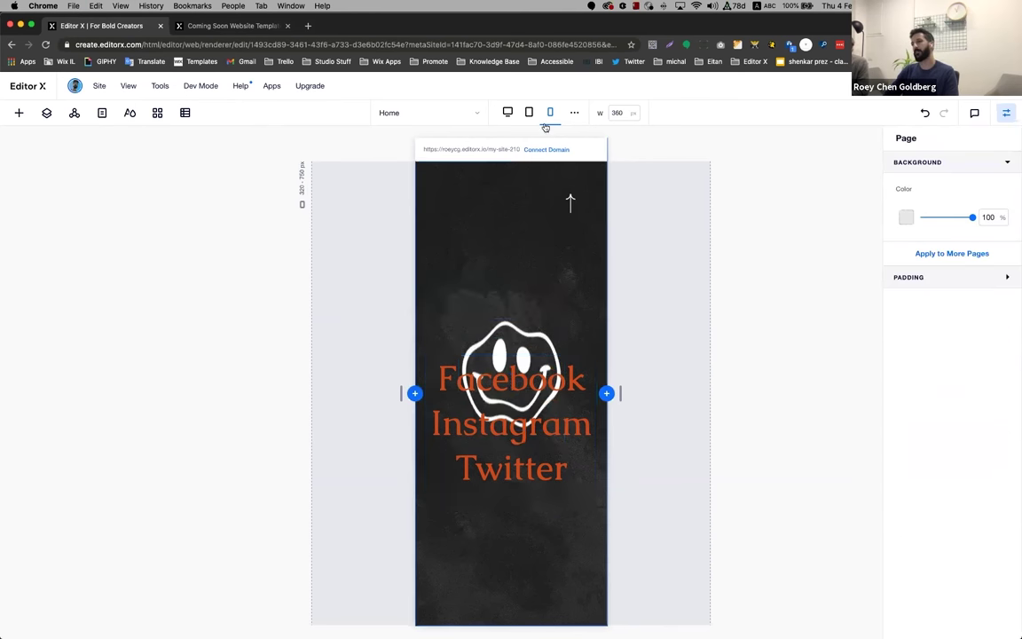
Set the arrow's width to 10% on the mobile breakpoint
click(570, 202)
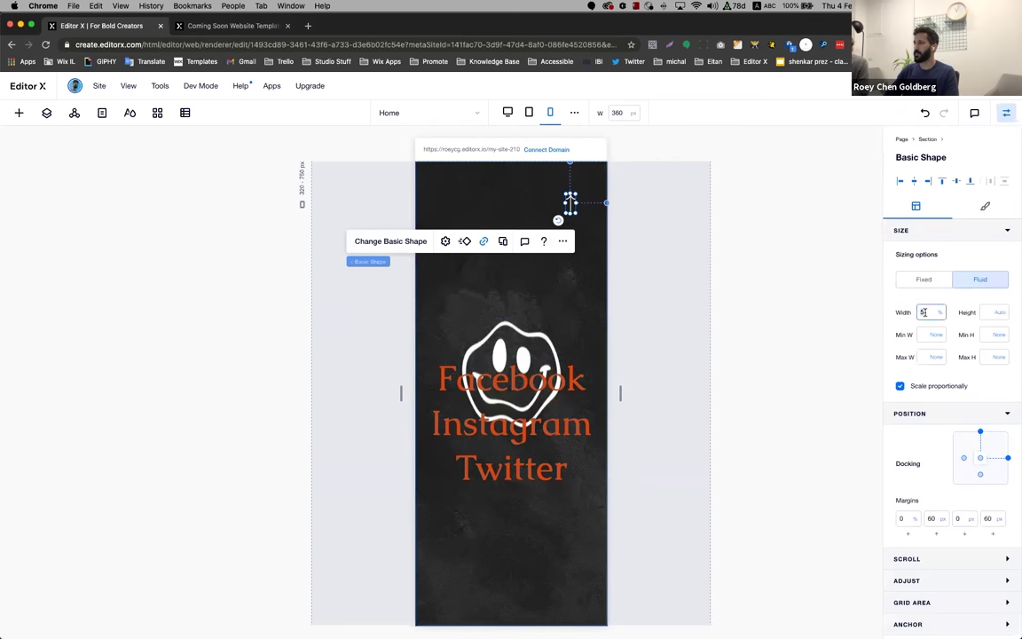
text(10)
key(Return)
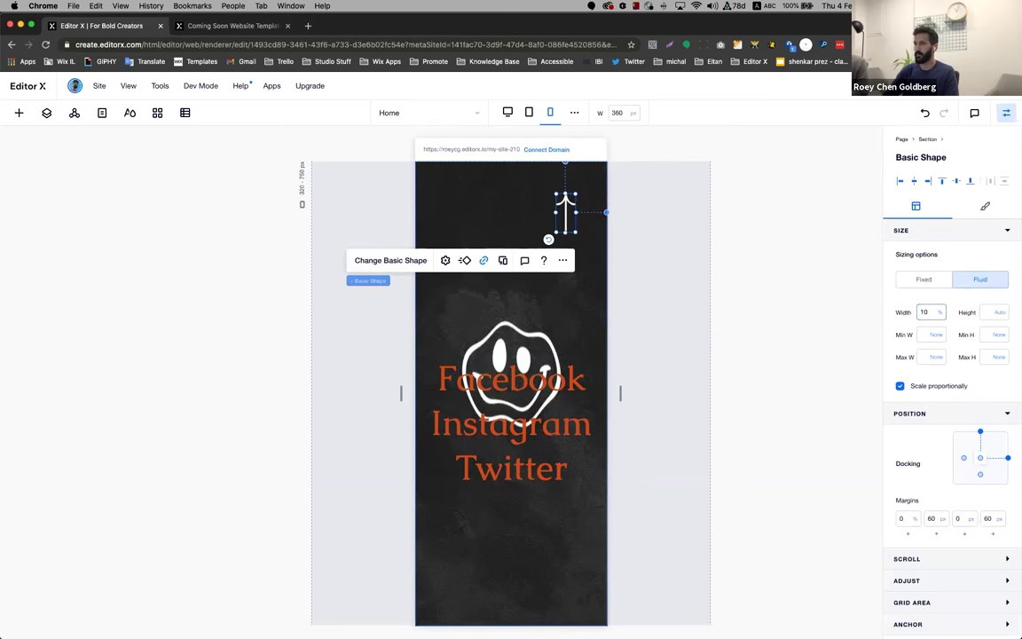
Set the arrow's top and right margins to 20 px on the mobile breakpoint
click(933, 520)
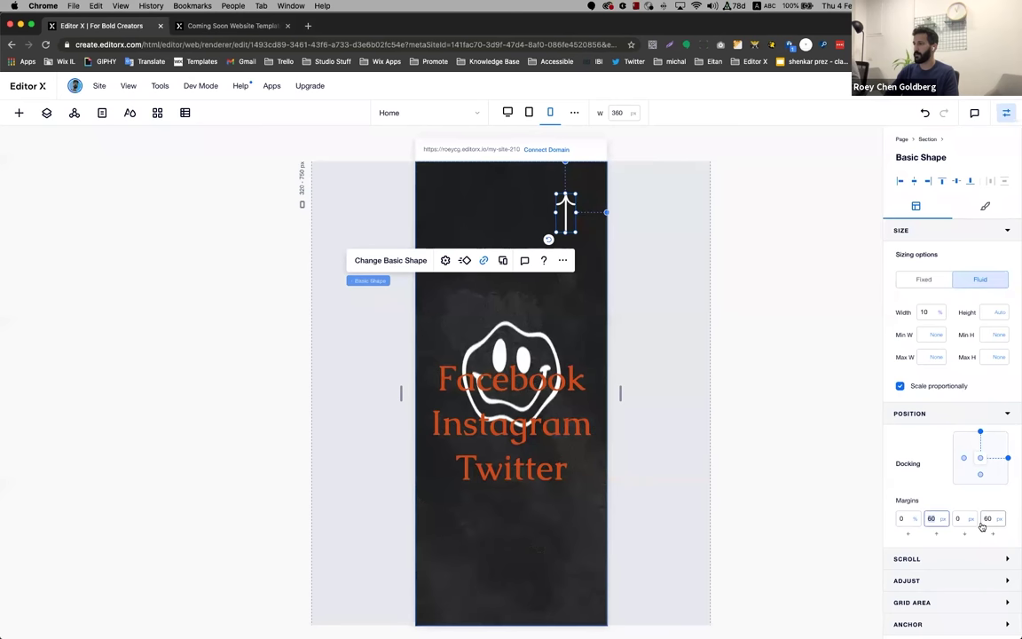
click(991, 519)
text(2)
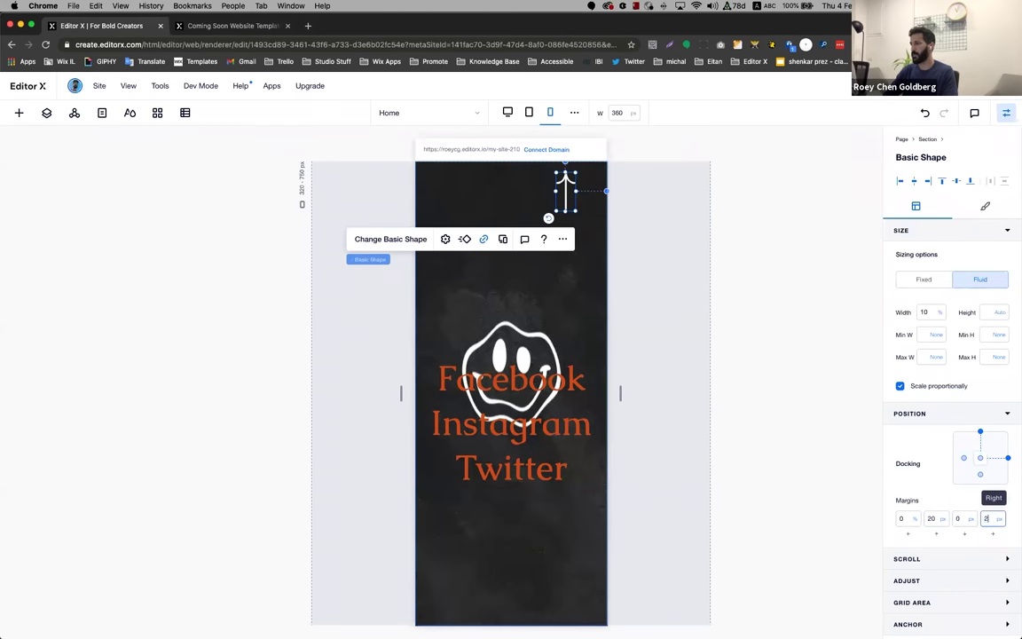
key(Return)
click(720, 384)
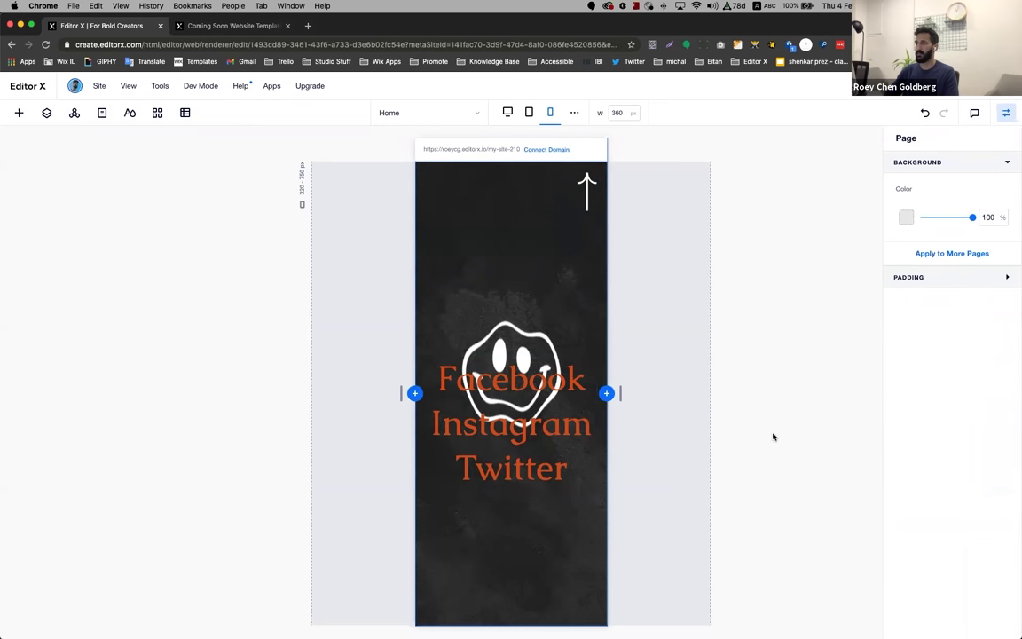
Preview the mobile page down to the dark section with the smiley and social links
key(super+p)
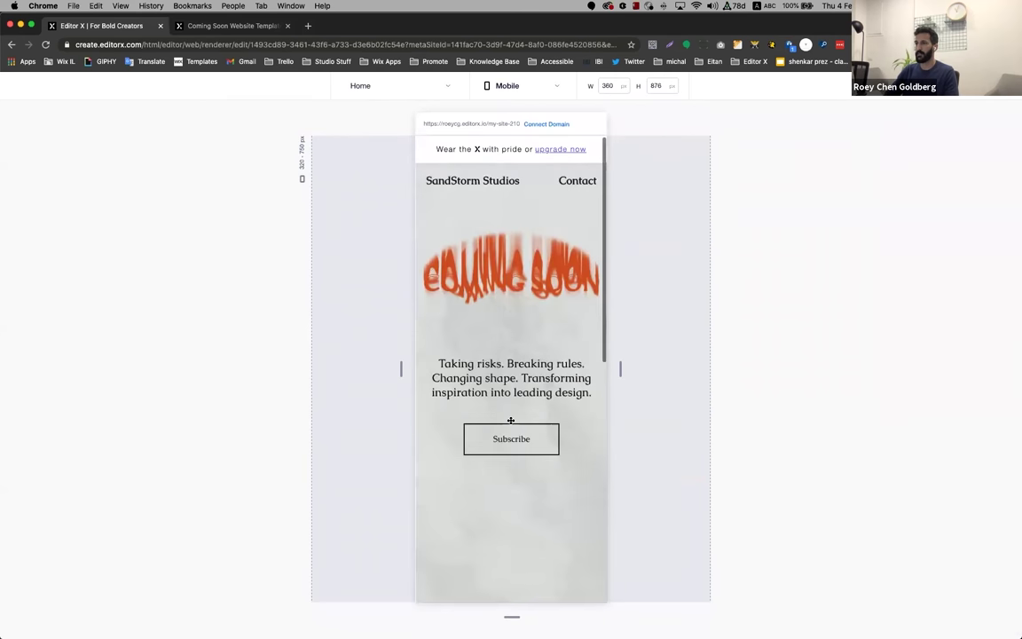
scroll(518, 428, down, 5)
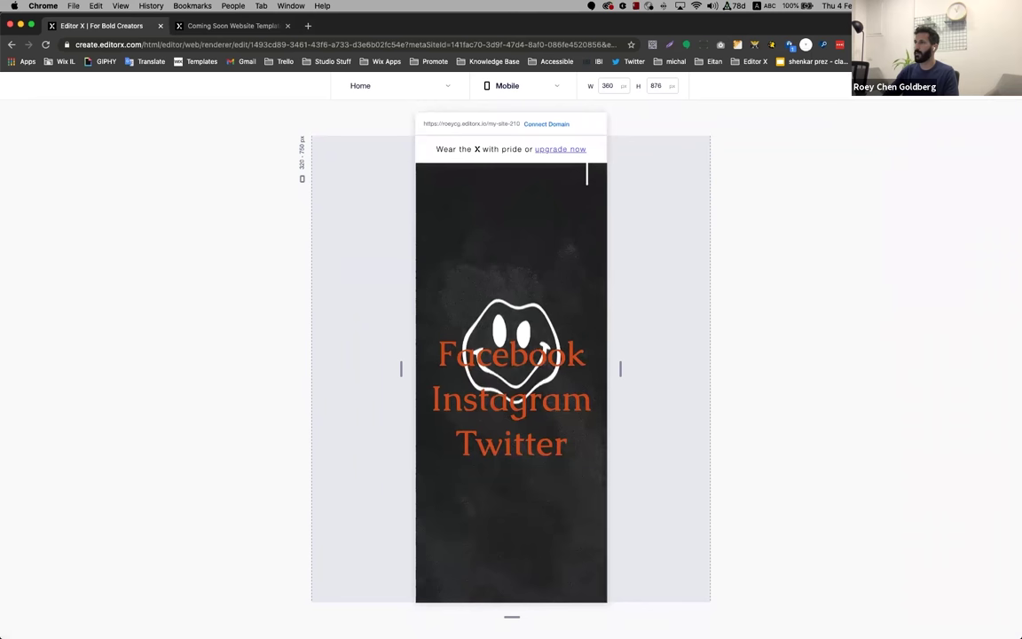
key(super+p)
Select the Coming Soon video on the desktop breakpoint and compare it with the reference template page
click(507, 113)
scroll(753, 399, up, 10)
click(687, 255)
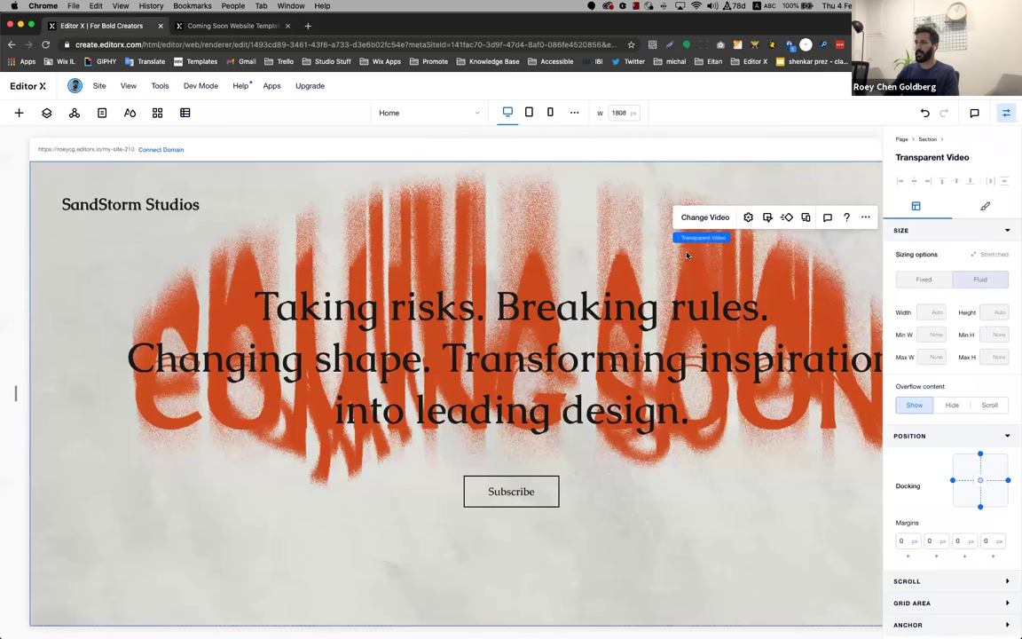
scroll(687, 255, right, 2)
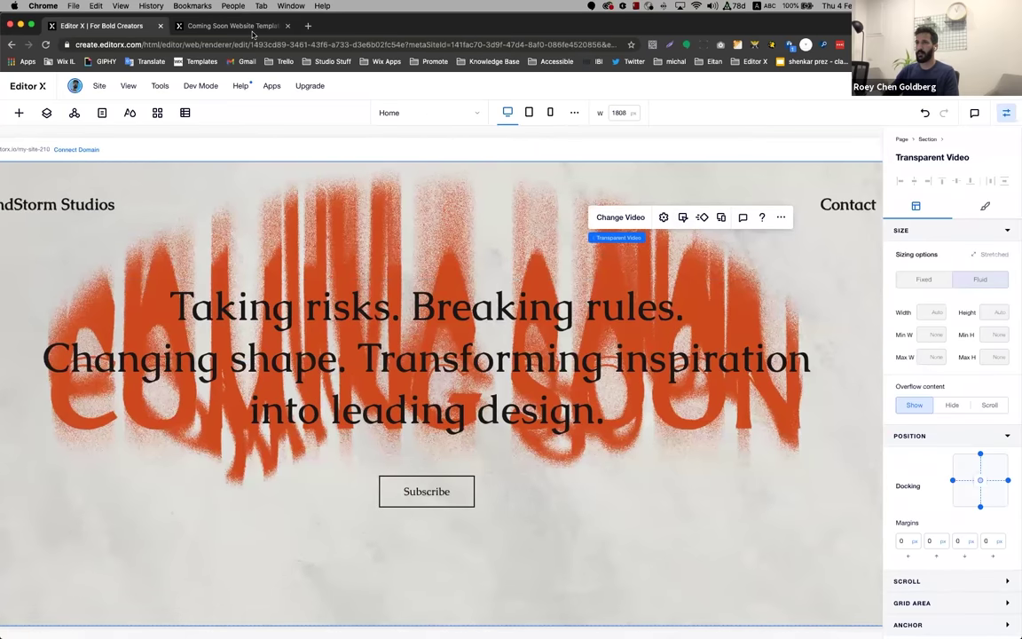
click(233, 25)
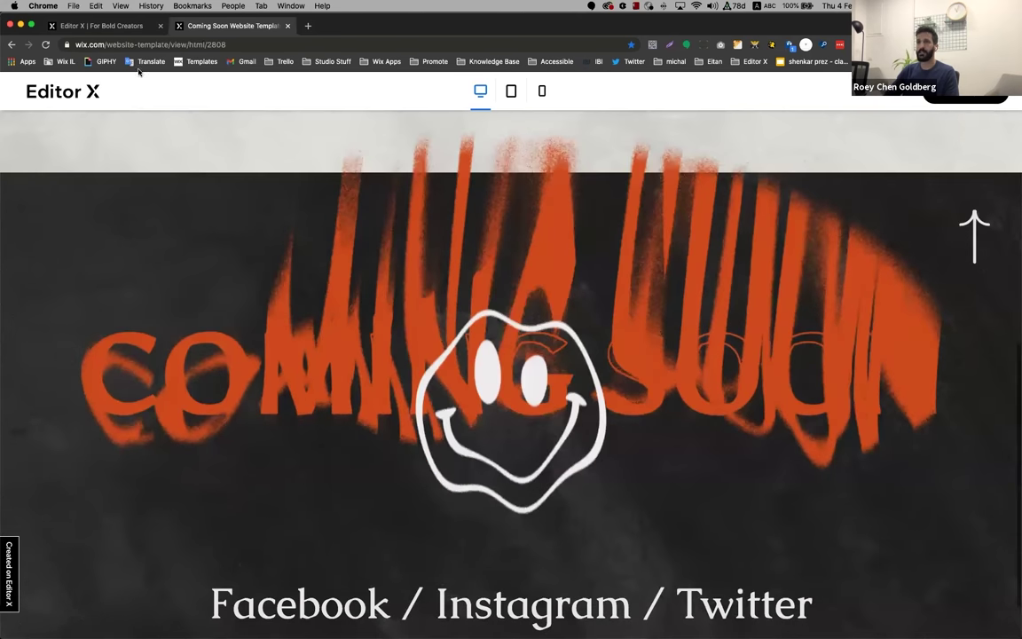
scroll(434, 266, up, 10)
key(ctrl+shift+Tab)
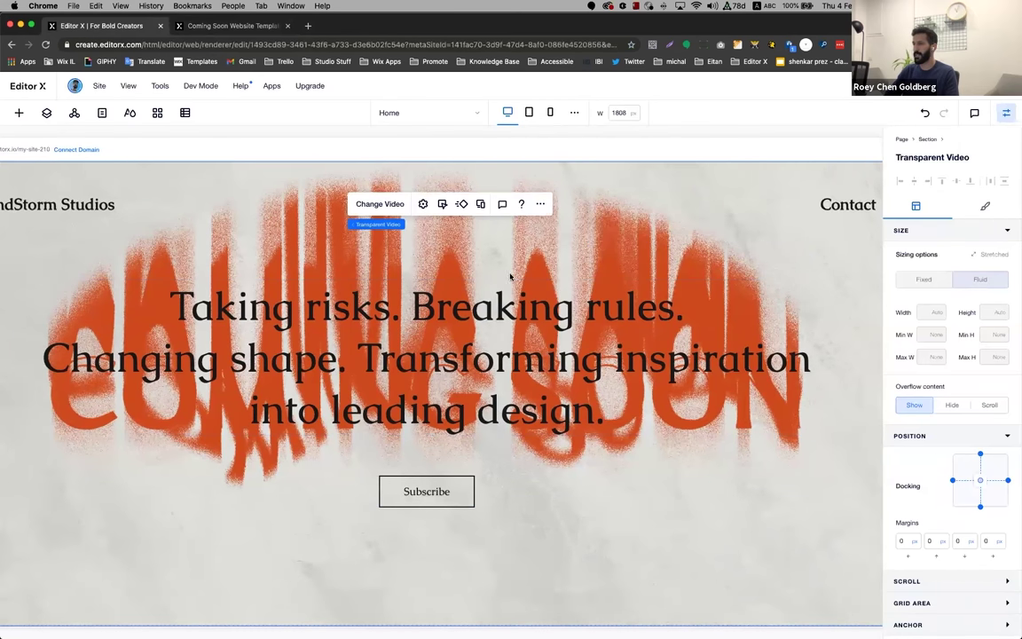
Apply the Sticky scroll effect to the Coming Soon video on desktop
click(912, 581)
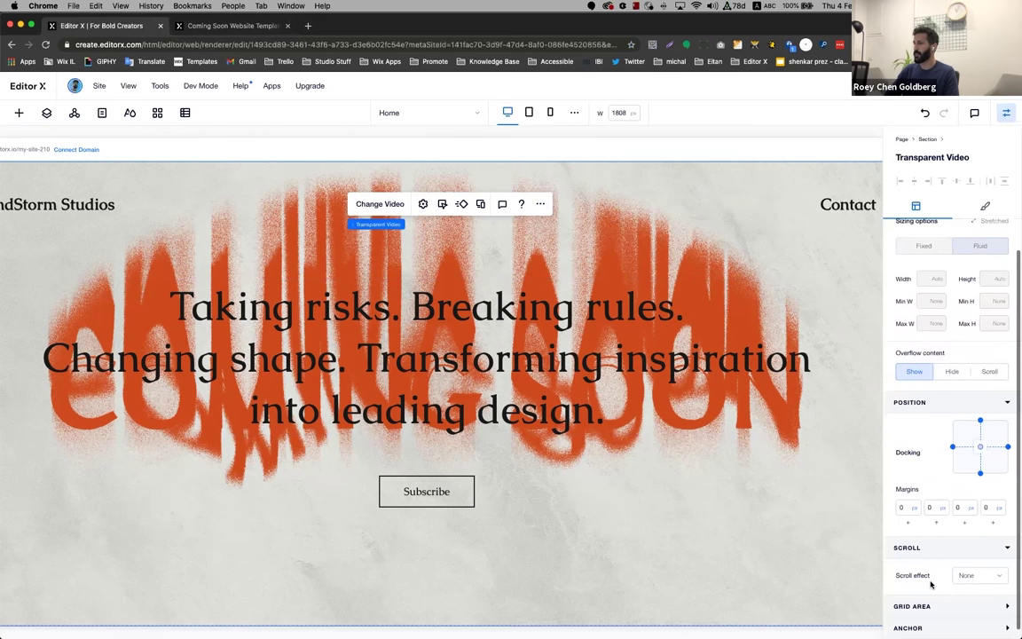
click(984, 576)
click(975, 595)
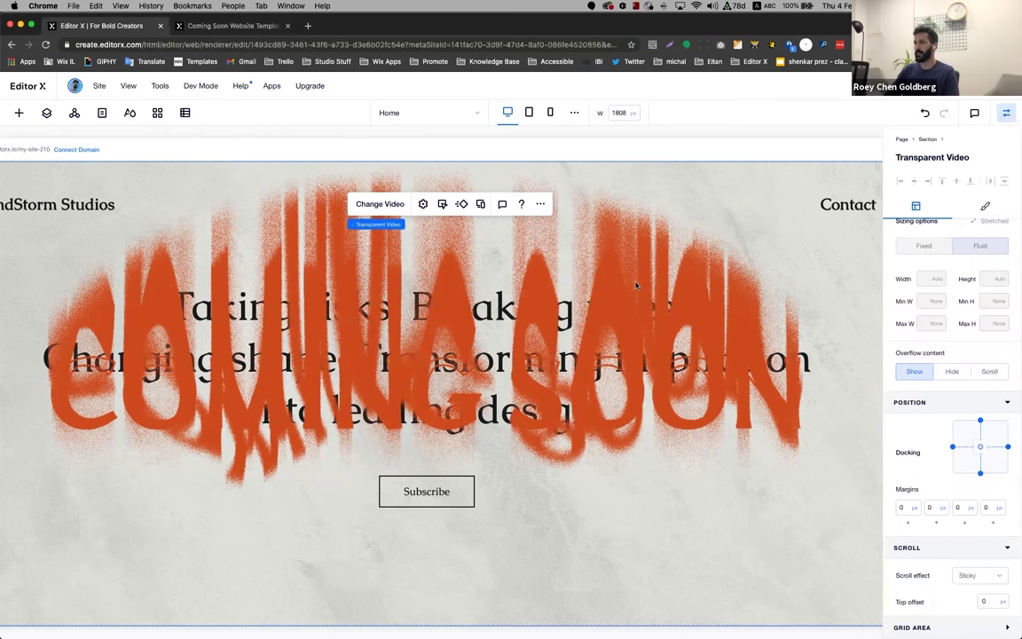
Reorder the layers so the Coming Soon video sits just above the light background image and the dark image is lowest
scroll(415, 267, left, 3)
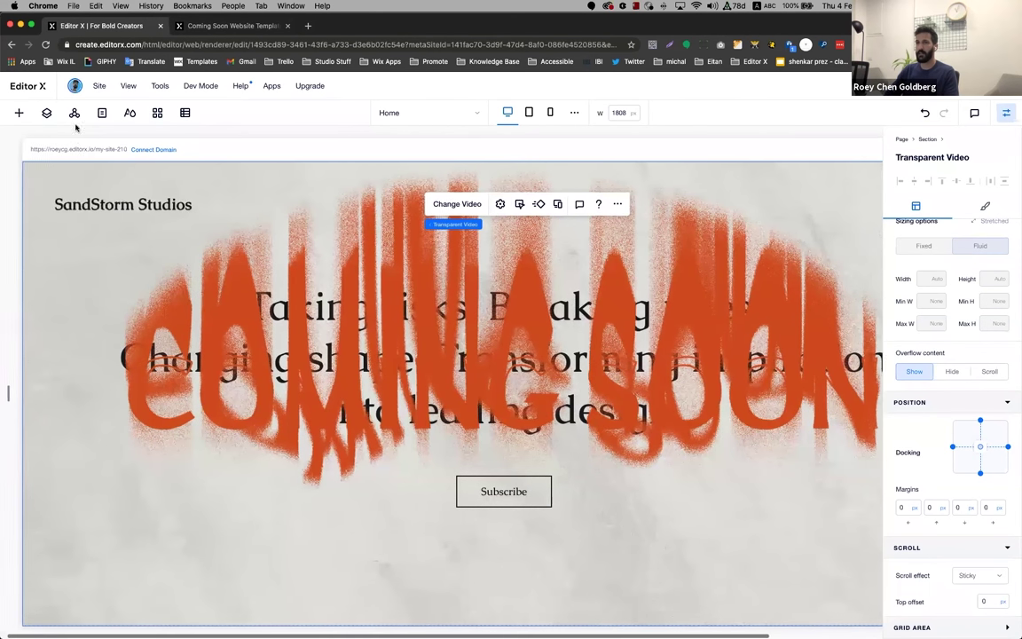
click(45, 112)
drag(84, 207, 77, 370)
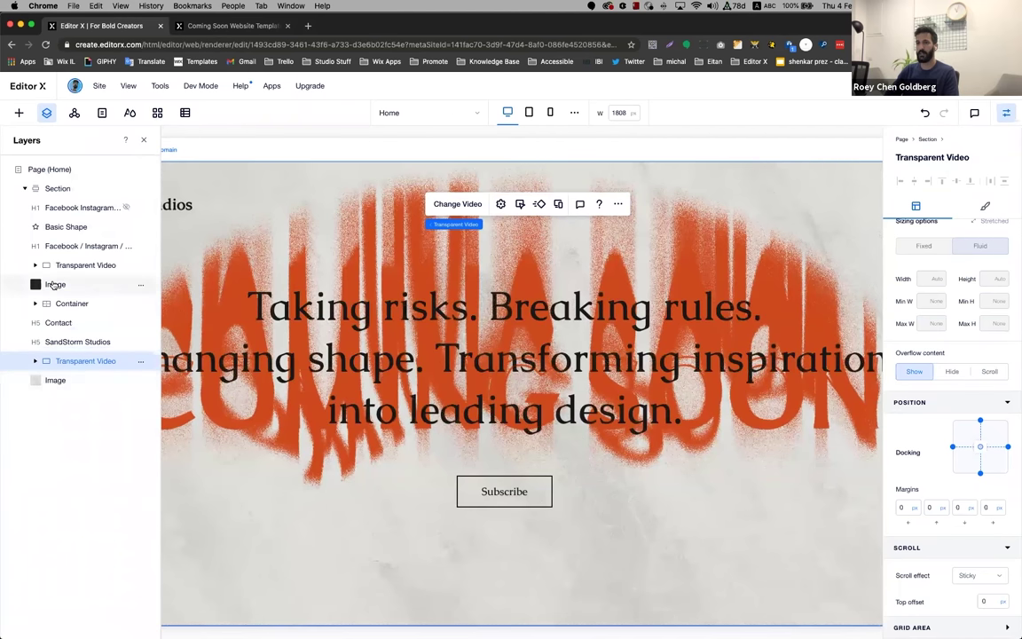
drag(52, 337, 52, 392)
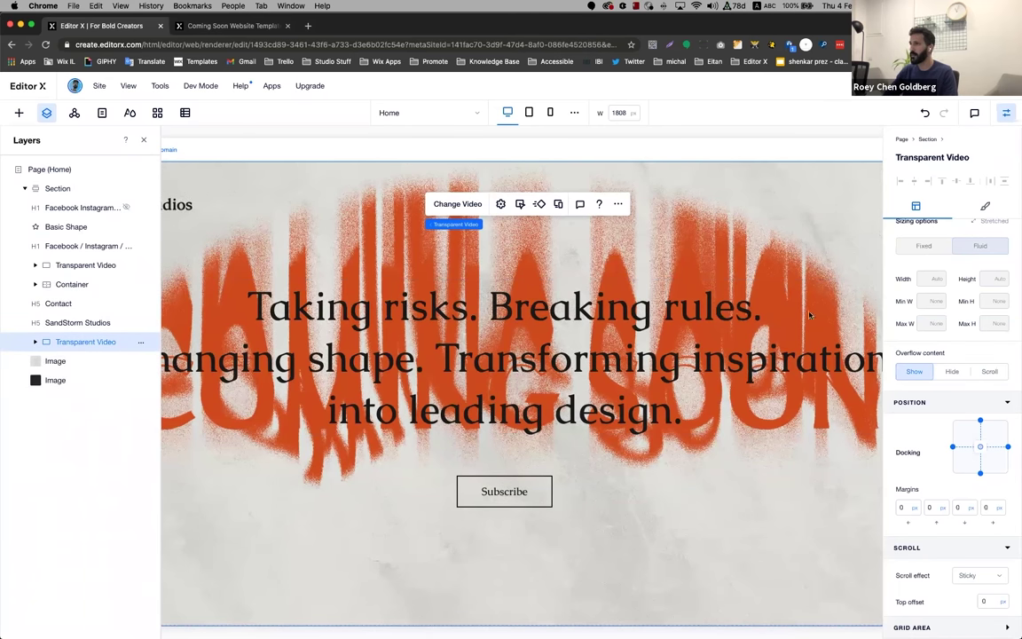
Preview the desktop page from the light section to the dark one and back to check the video's sticky scrolling
key(super+p)
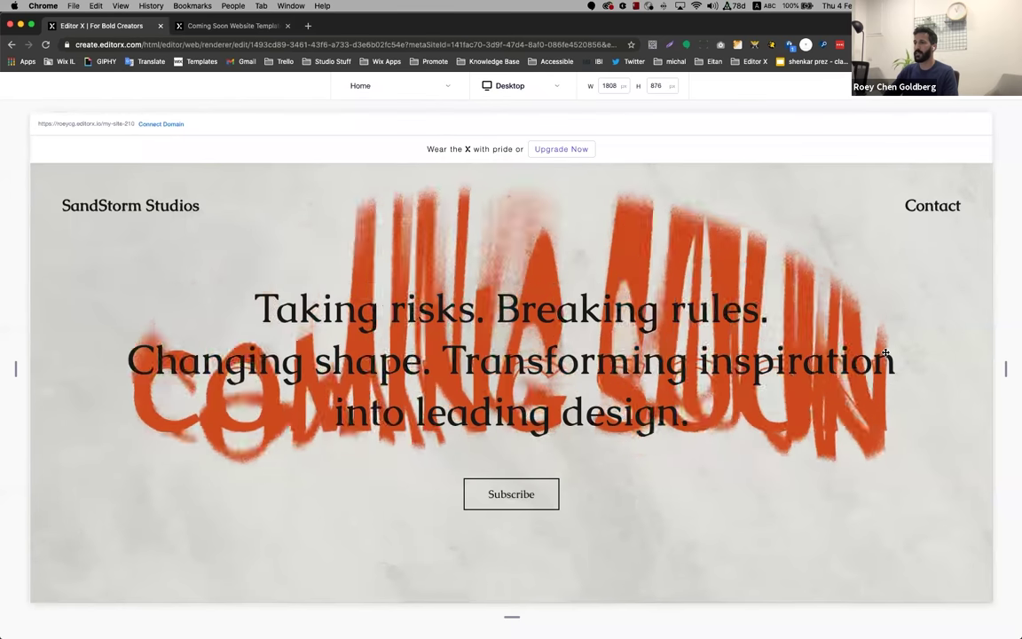
scroll(885, 354, down, 5)
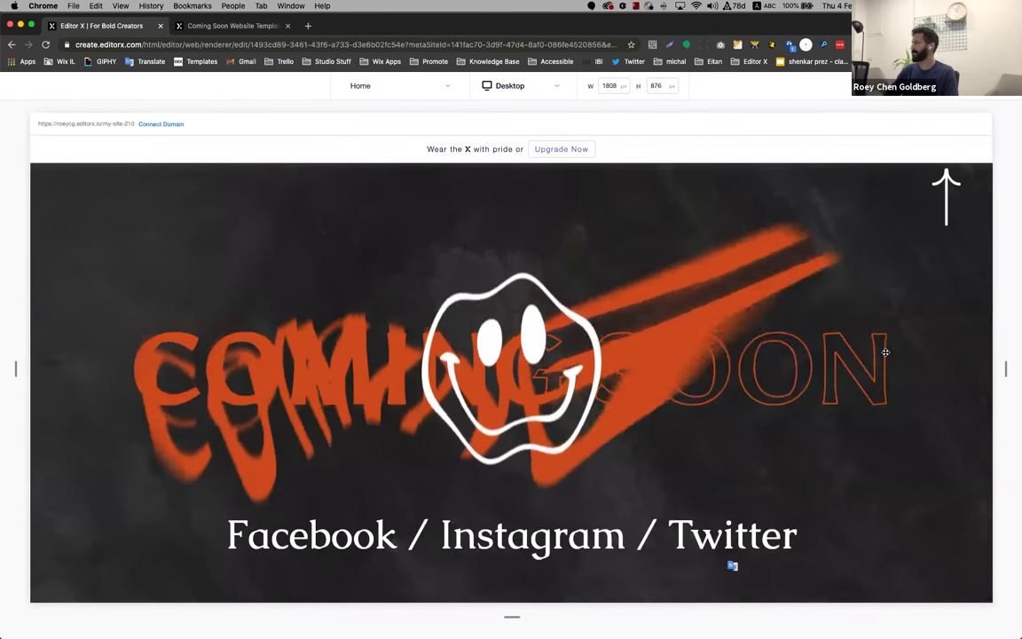
scroll(870, 103, up, 5)
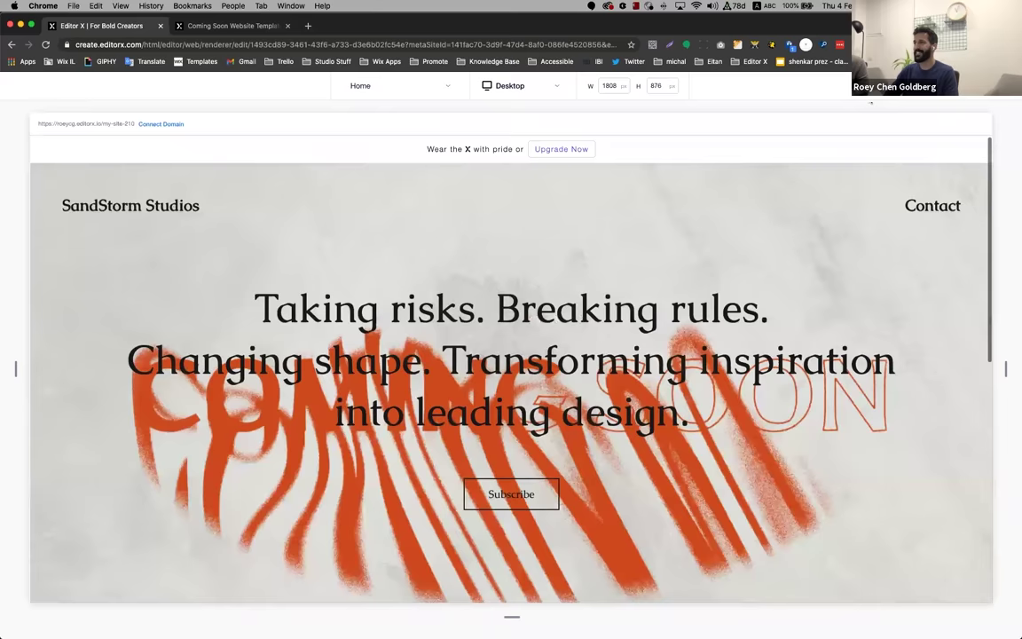
key(Escape)
Preview the mobile breakpoint and check how the Coming Soon video behaves over the dark section while scrolling
click(551, 113)
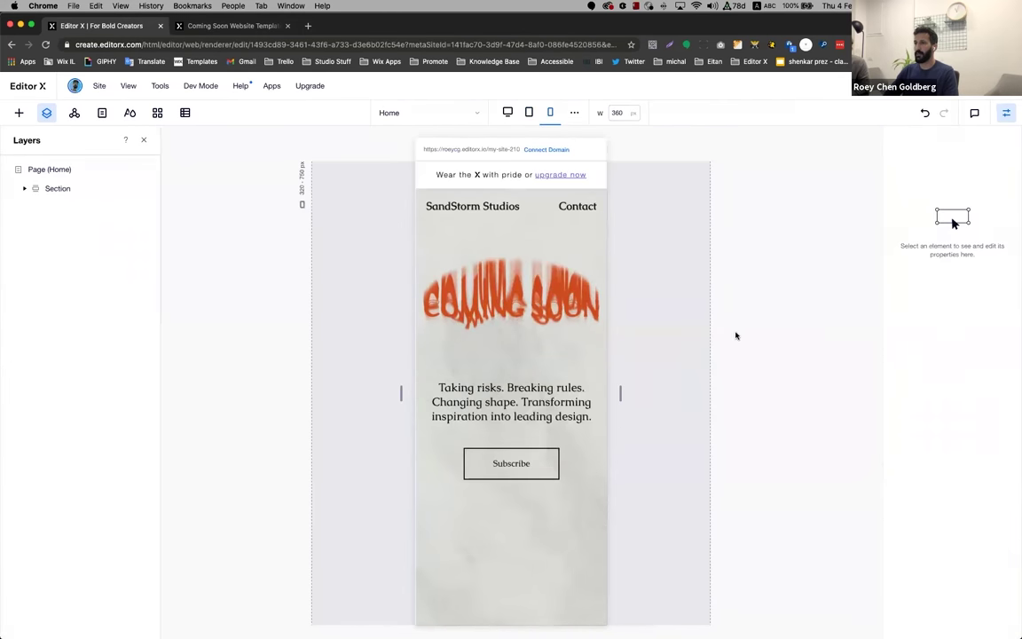
key(super+p)
scroll(567, 326, down, 5)
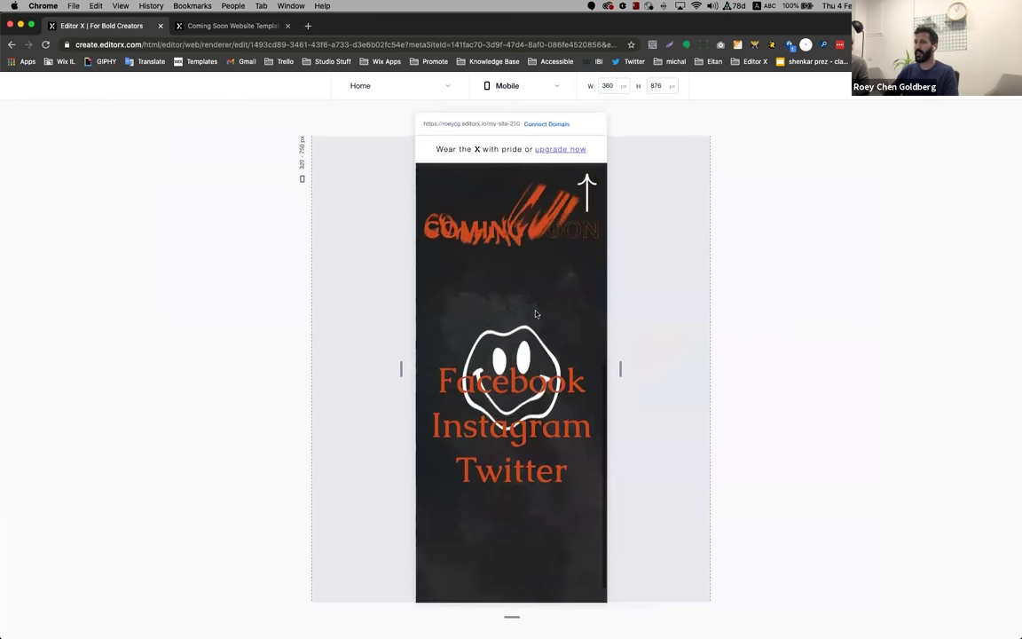
scroll(541, 328, down, 1)
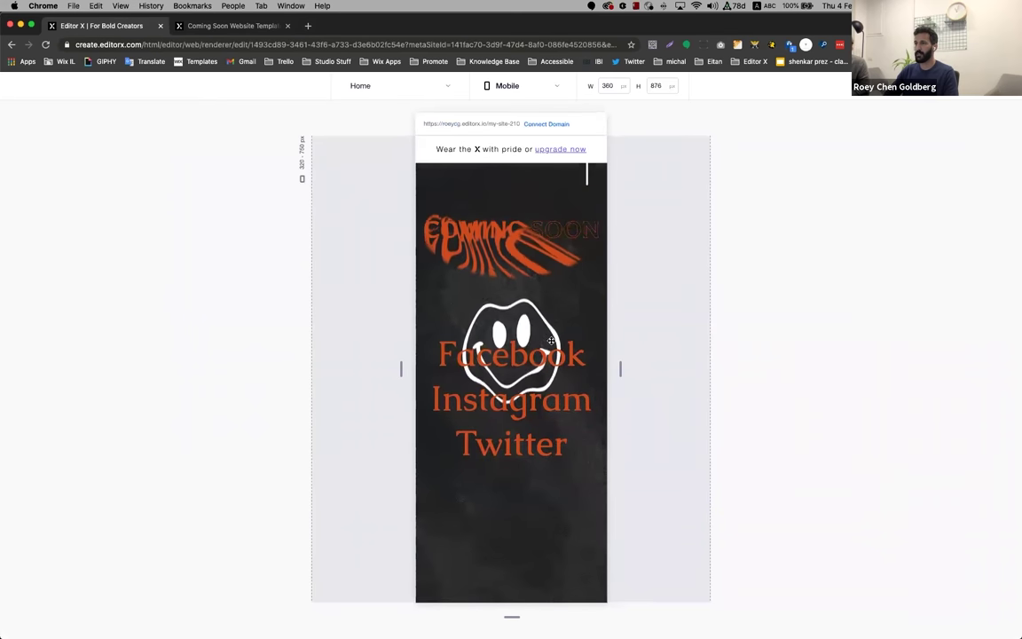
scroll(551, 340, up, 6)
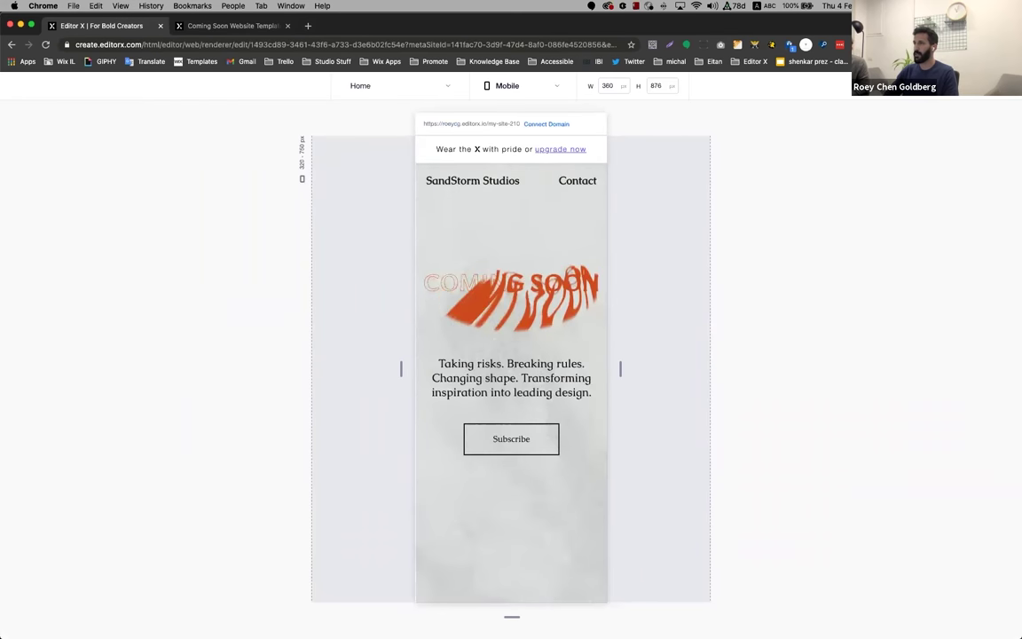
key(super+p)
Set the Coming Soon video's scroll effect to None on the mobile breakpoint
click(516, 266)
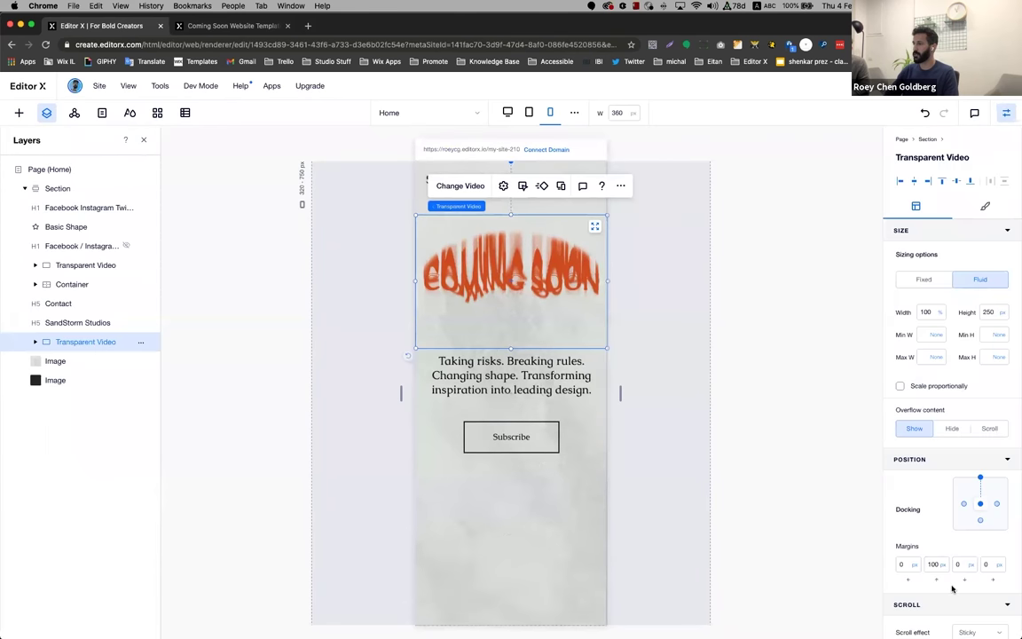
scroll(952, 588, down, 2)
click(976, 530)
click(970, 514)
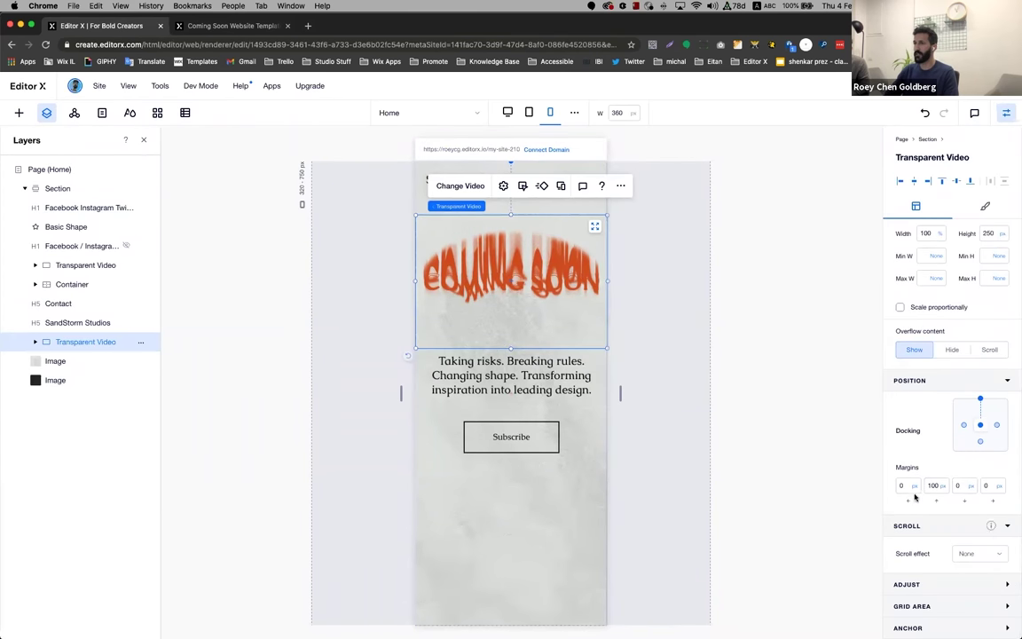
Preview the page at Mobile and Desktop sizes to check the Coming Soon video in both layouts
key(super+p)
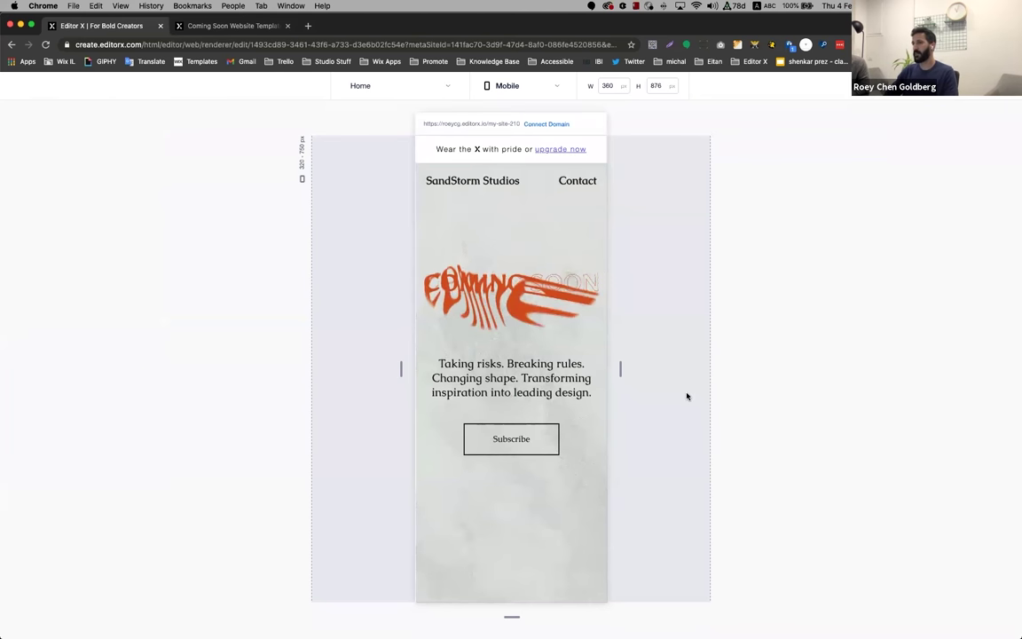
click(523, 89)
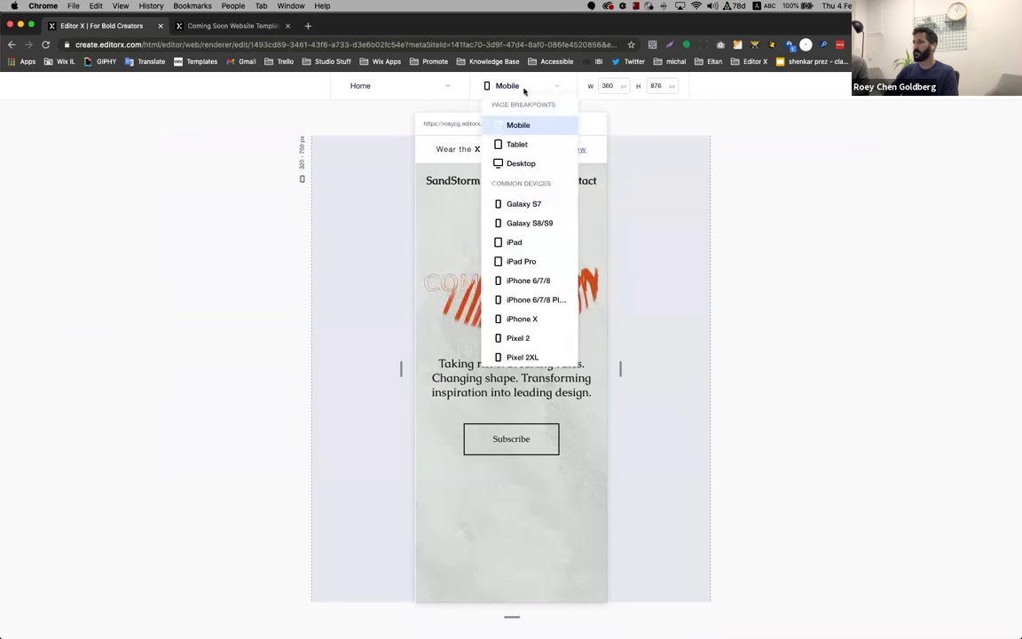
click(517, 163)
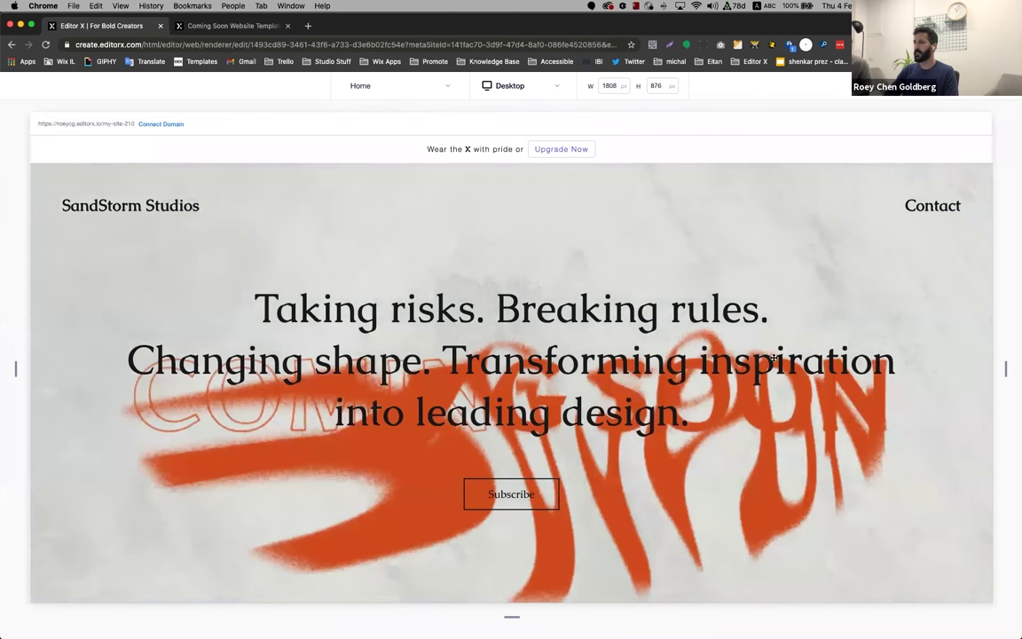
click(972, 85)
Review the scroll effect options of the Coming Soon video on desktop without changing them
click(640, 237)
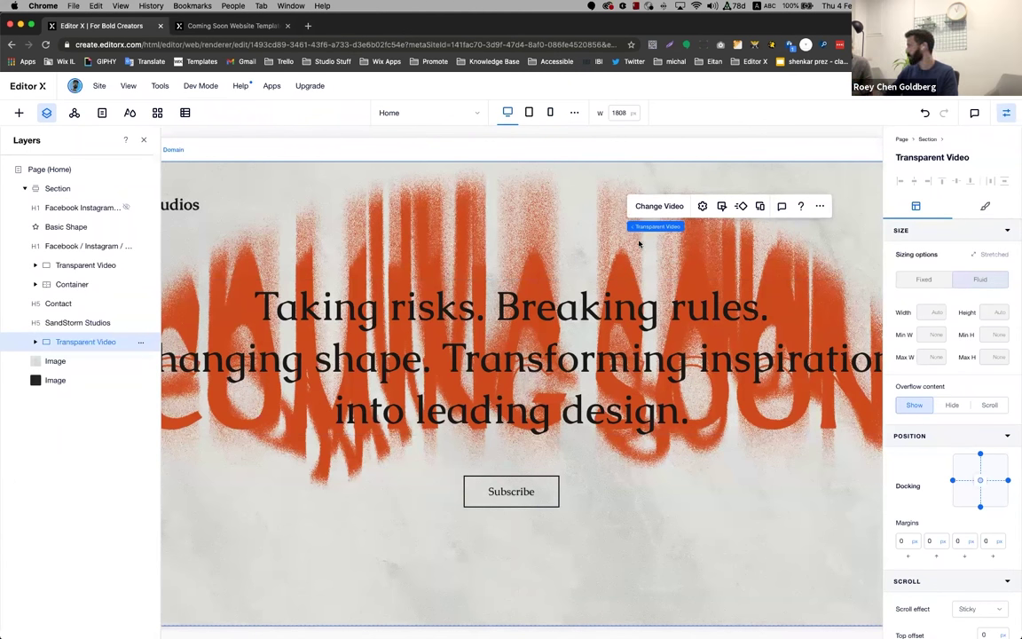
scroll(609, 352, down, 2)
scroll(609, 352, up, 2)
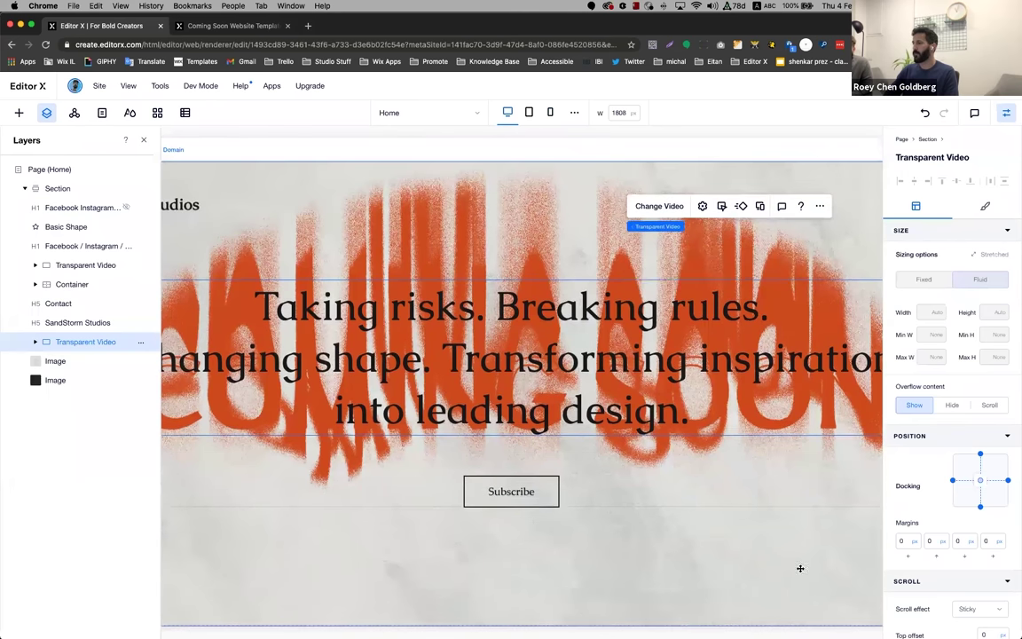
click(991, 610)
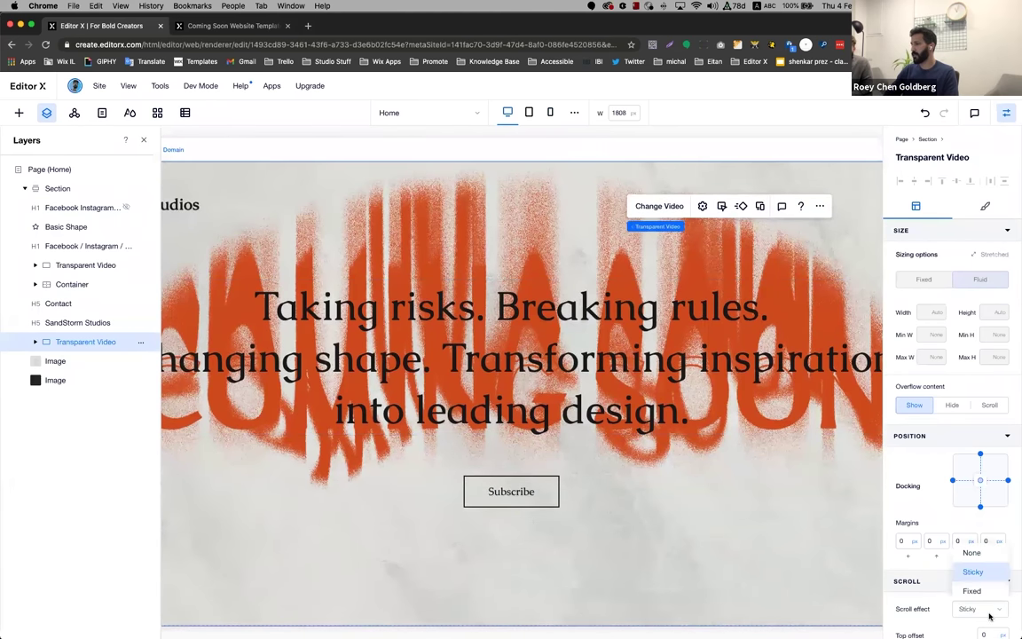
click(789, 535)
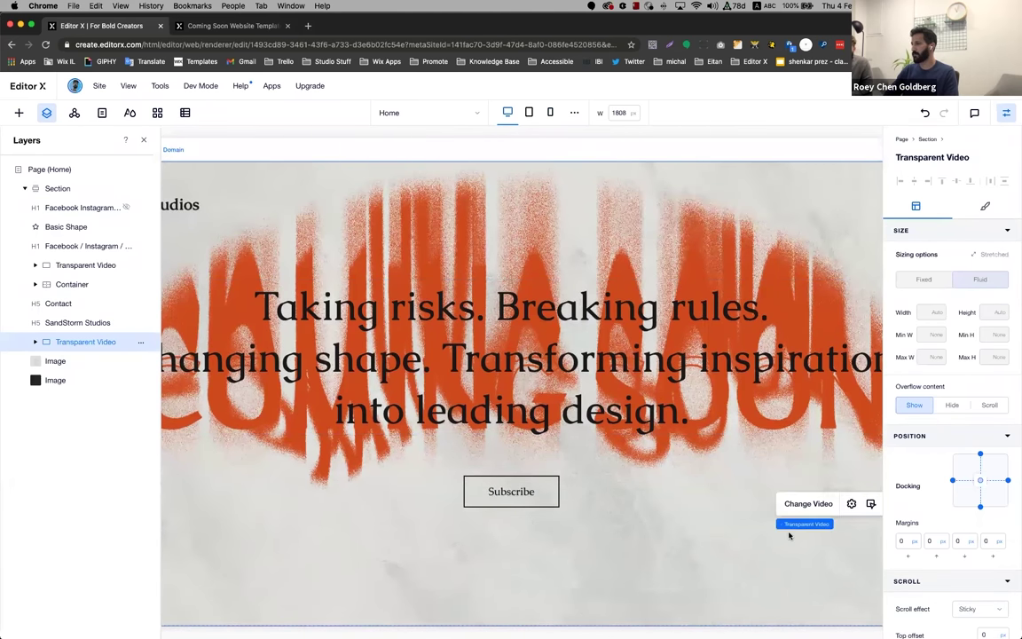
Hide the layers list and examine the layout properties of the container holding the tagline and Subscribe button
click(682, 438)
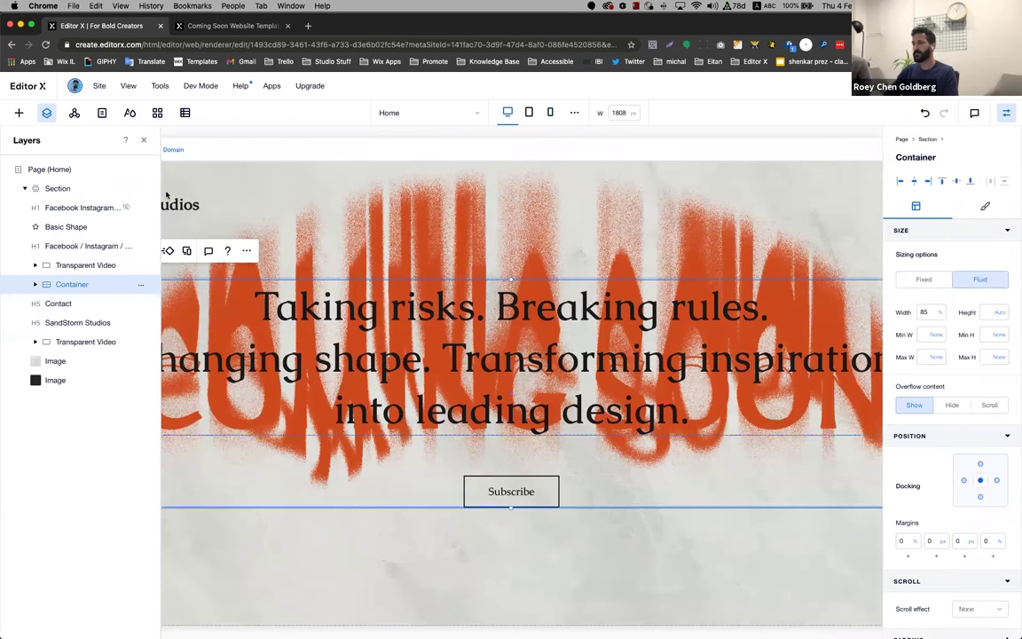
key(ctrl+shift+i)
key(ctrl+shift+l)
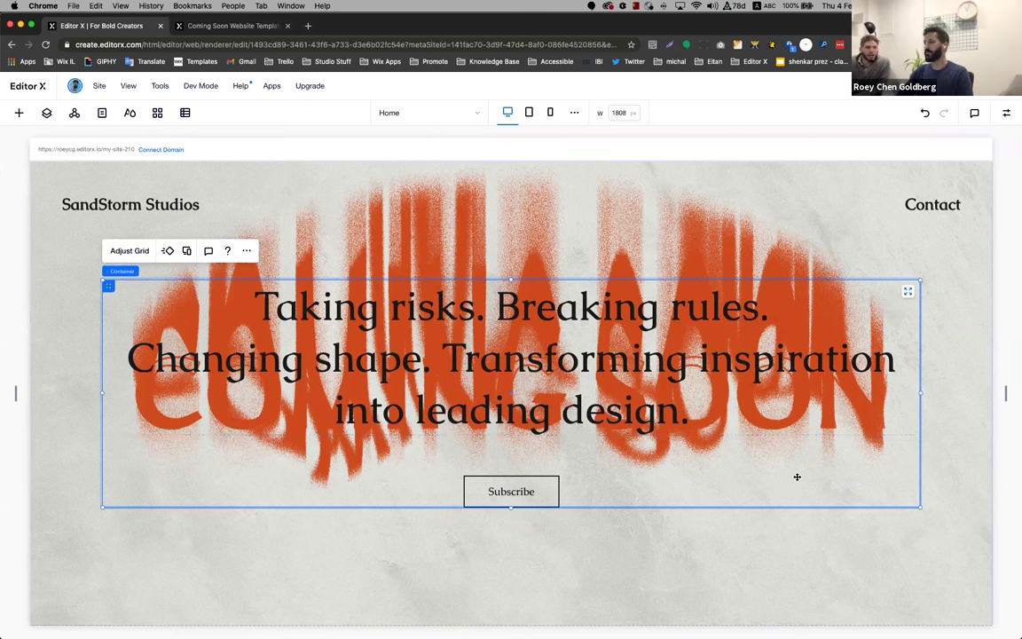
click(1007, 112)
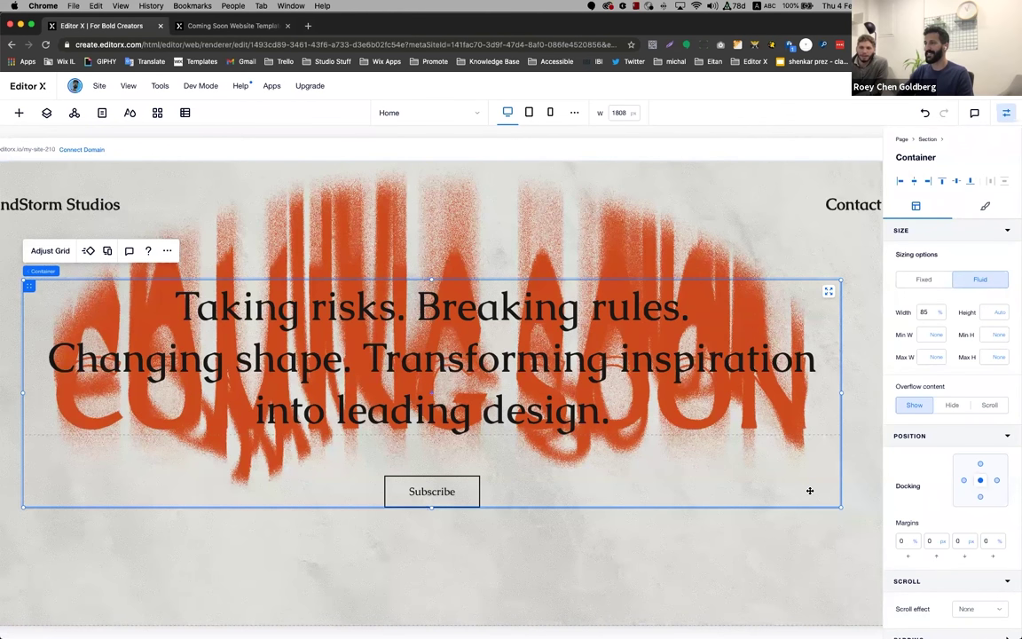
scroll(810, 491, left, 3)
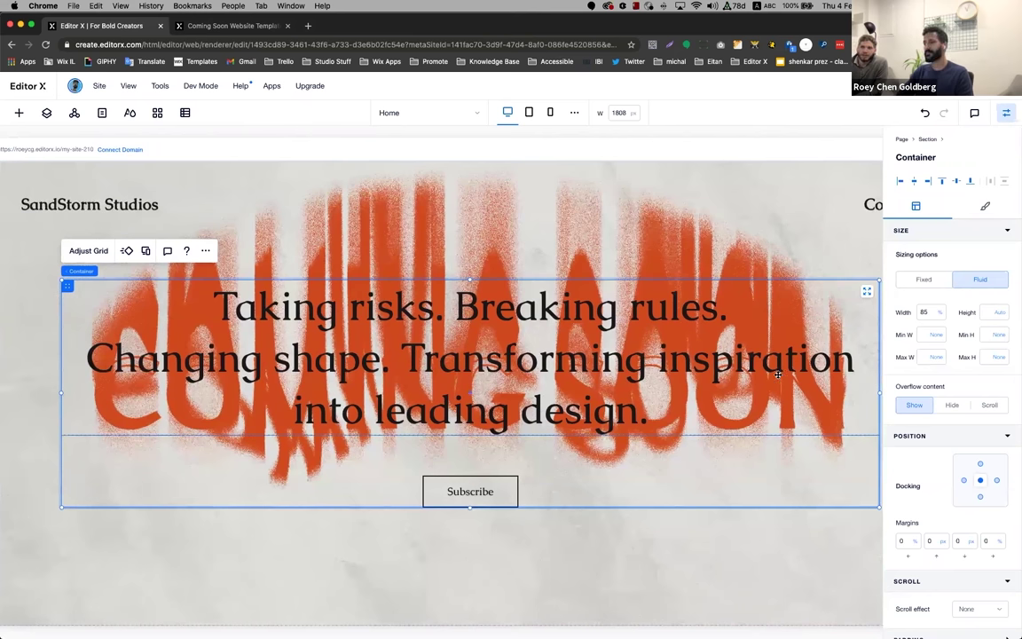
scroll(782, 375, right, 1)
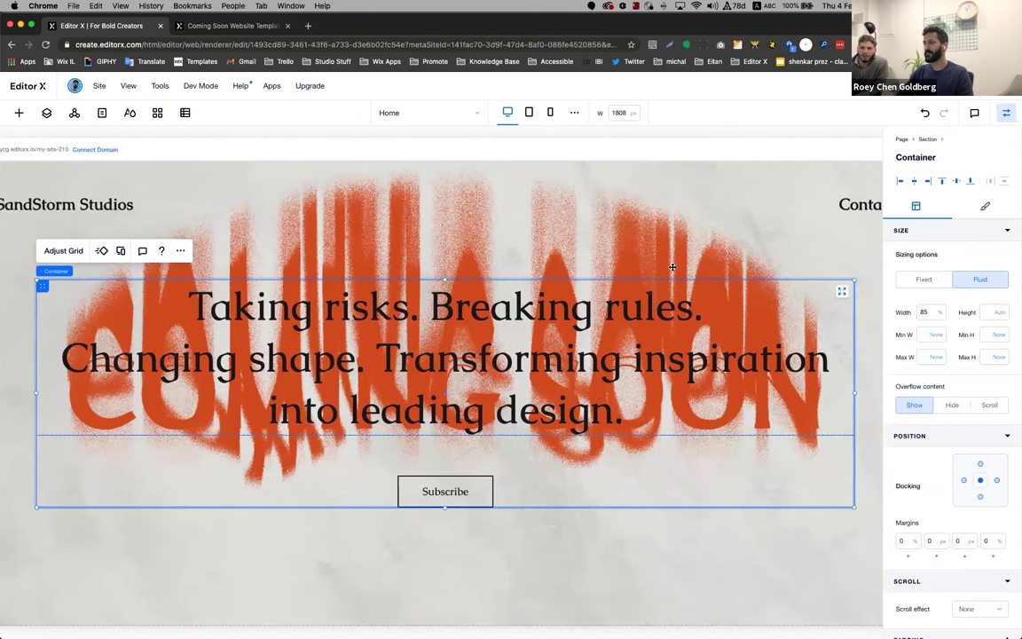
Examine the arrow shape in the dark social links section and its layout properties on desktop, tablet and mobile
click(482, 201)
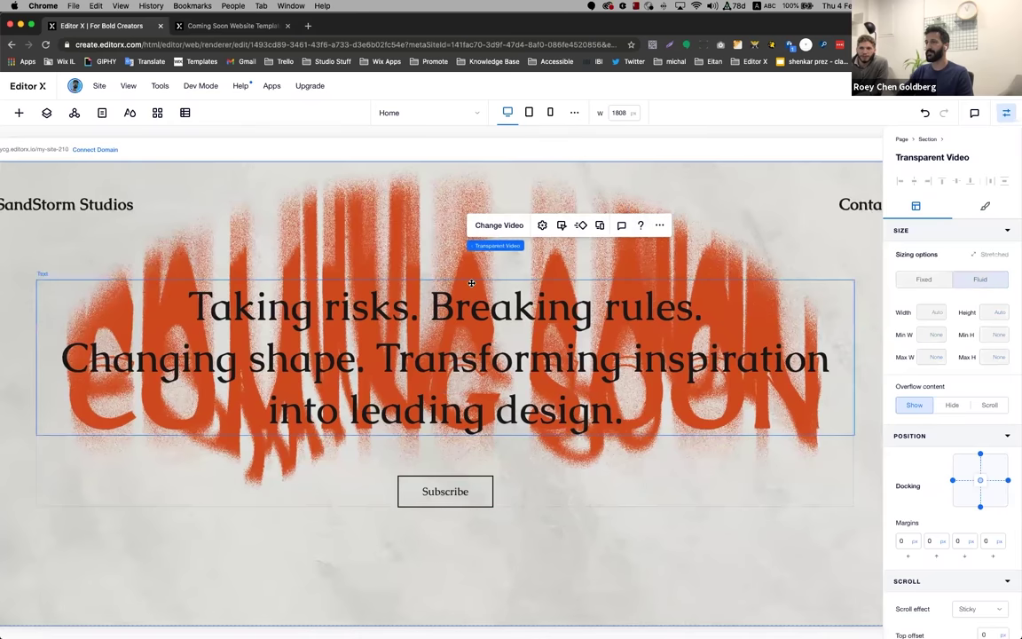
scroll(471, 283, down, 10)
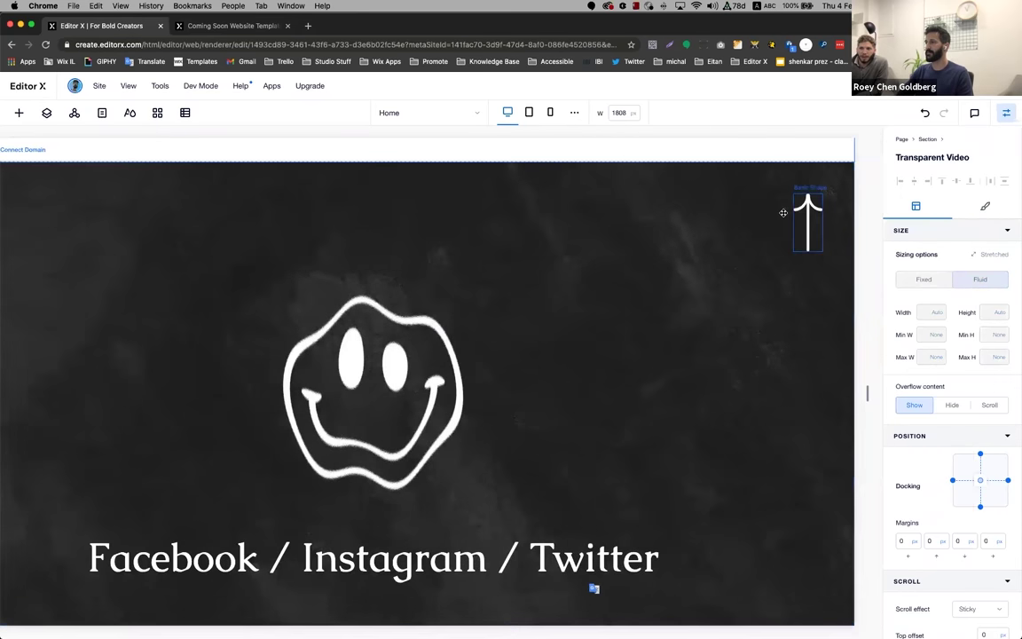
click(809, 226)
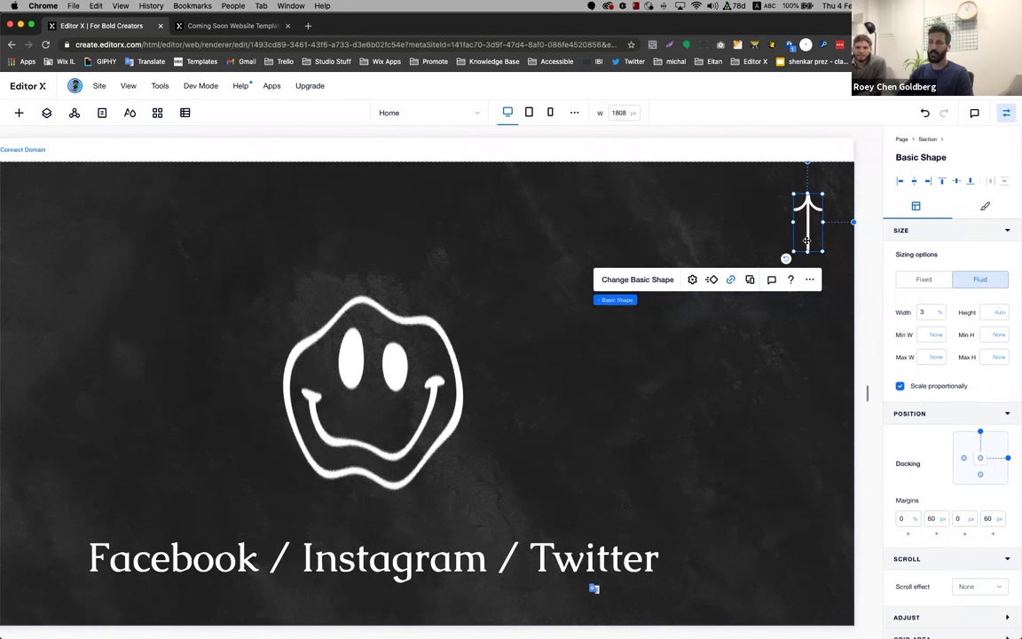
click(528, 112)
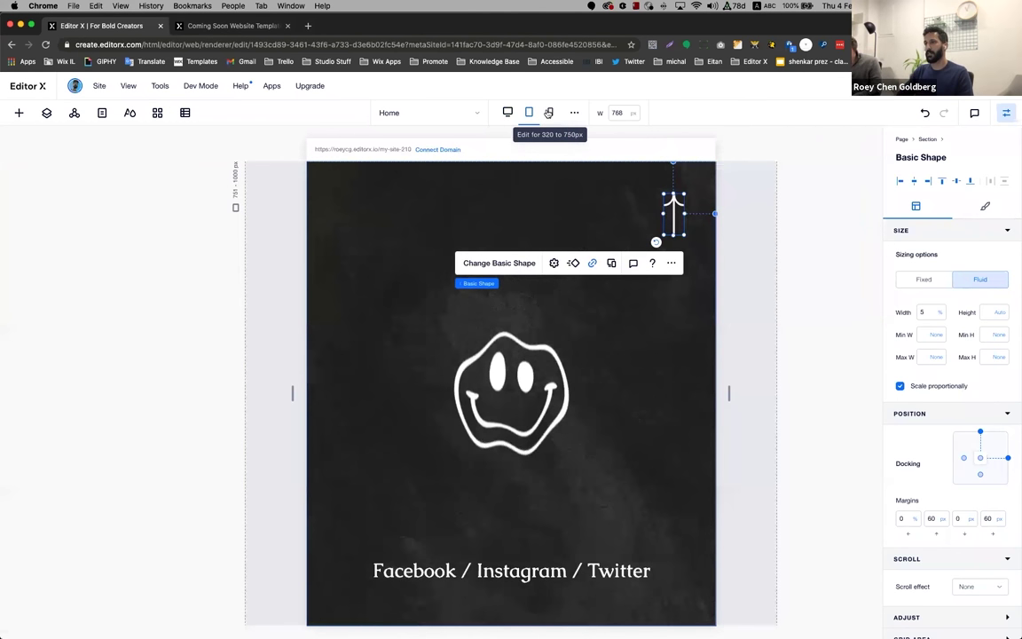
click(551, 113)
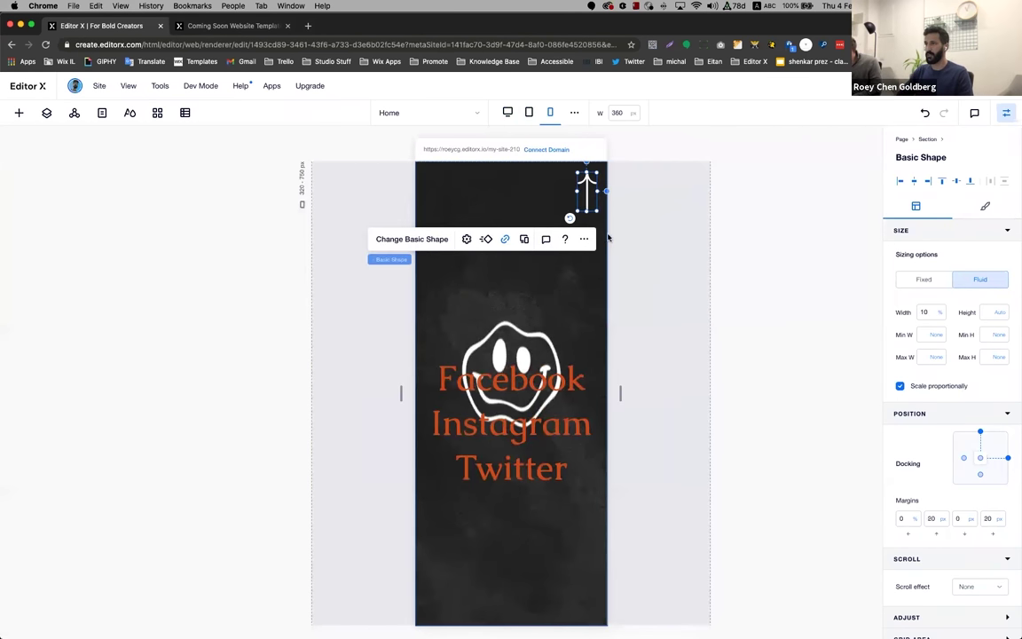
scroll(604, 240, up, 10)
scroll(754, 367, down, 5)
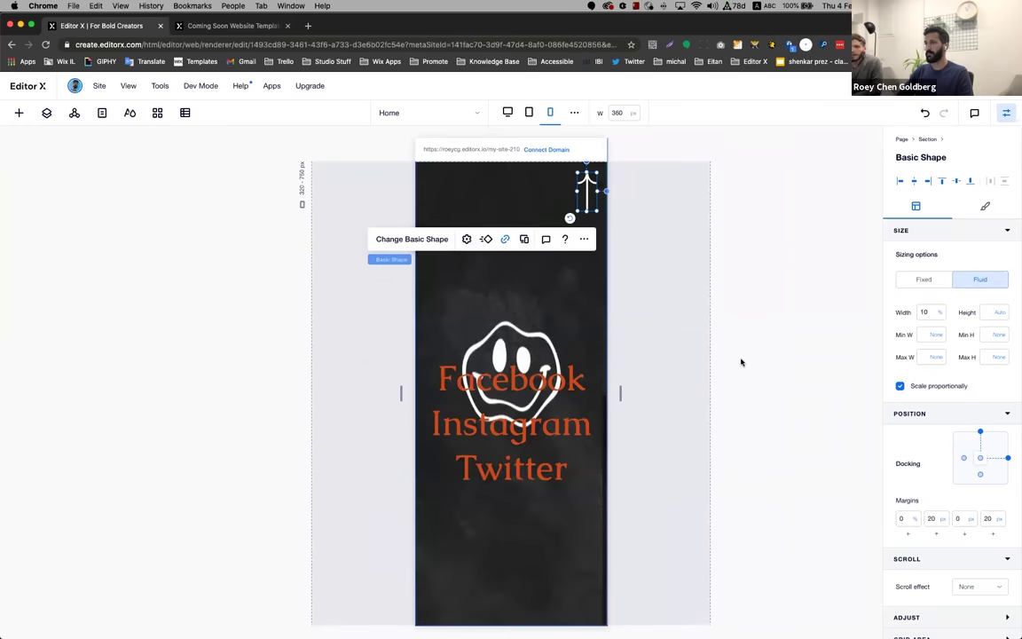
scroll(575, 304, up, 5)
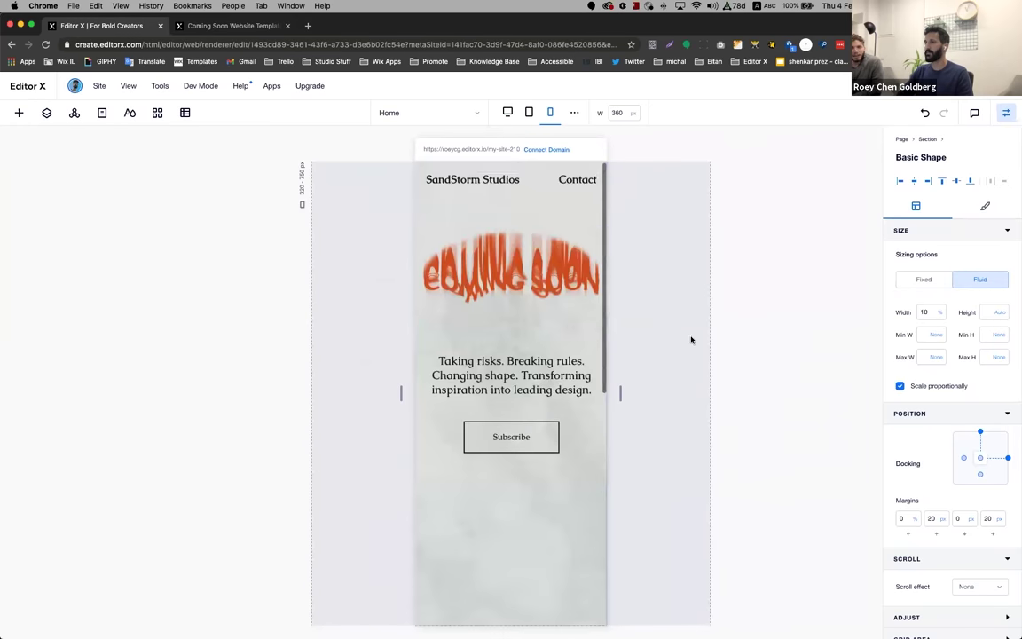
Preview the desktop page down to the social links section to check the sticky video, switch to Mobile size, and leave the preview
click(508, 112)
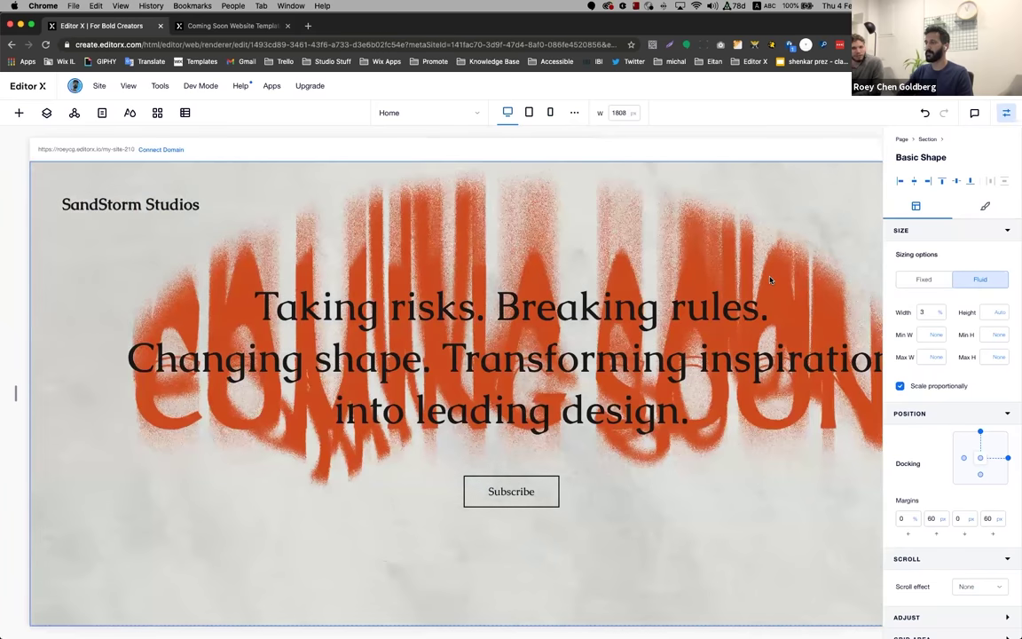
scroll(770, 280, right, 3)
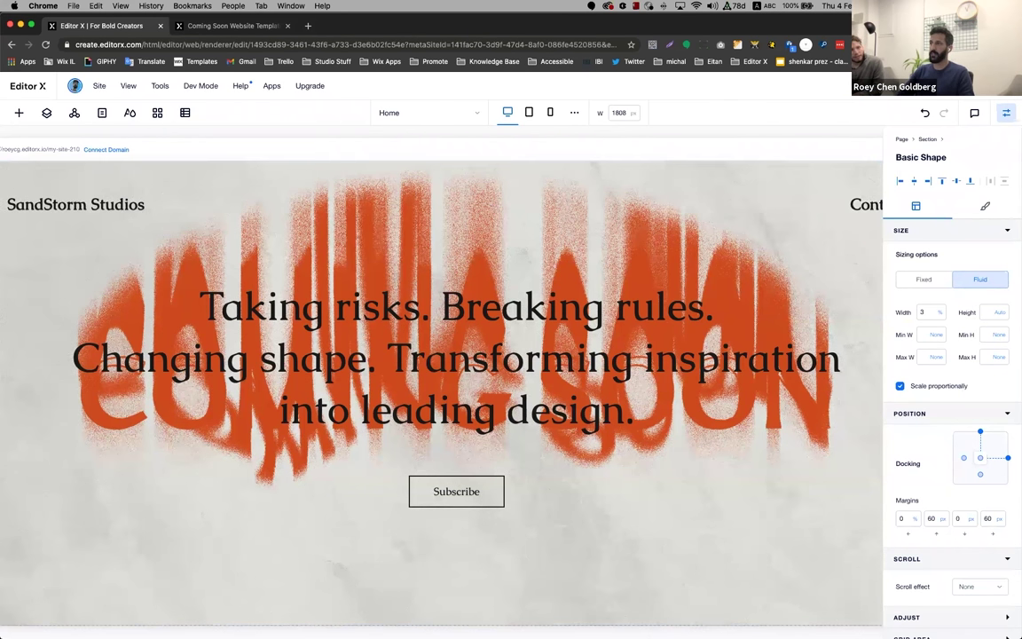
scroll(691, 222, up, 1)
key(super+shift+p)
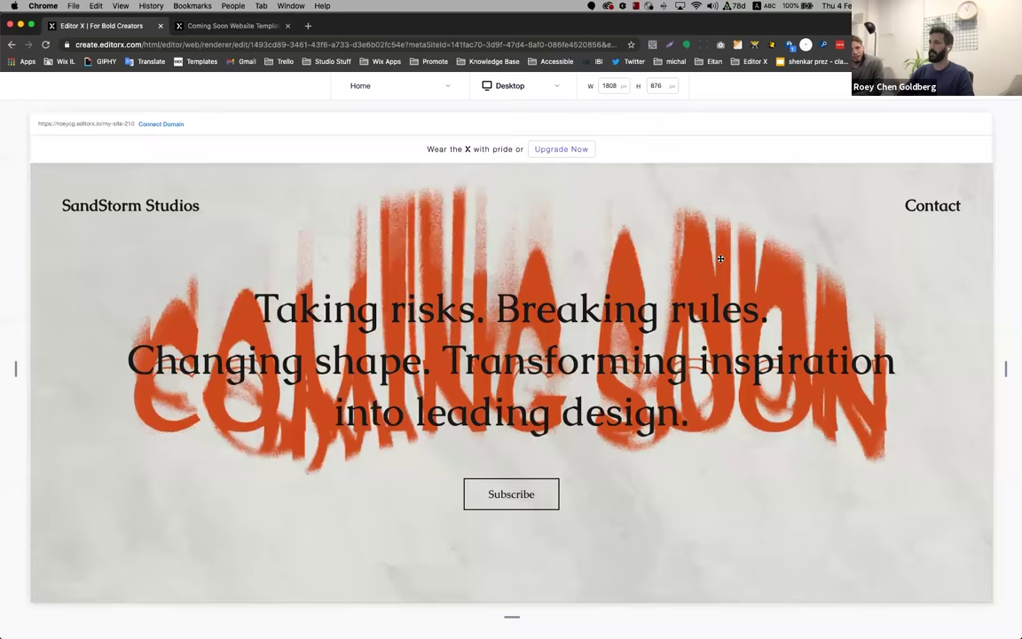
scroll(568, 266, down, 5)
click(510, 86)
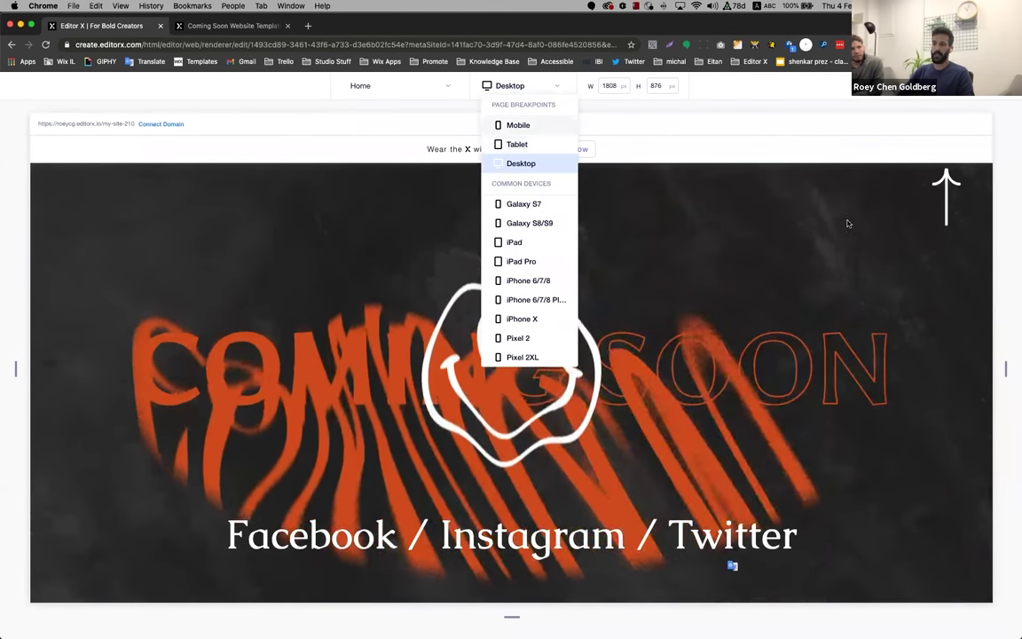
click(829, 264)
scroll(745, 266, up, 5)
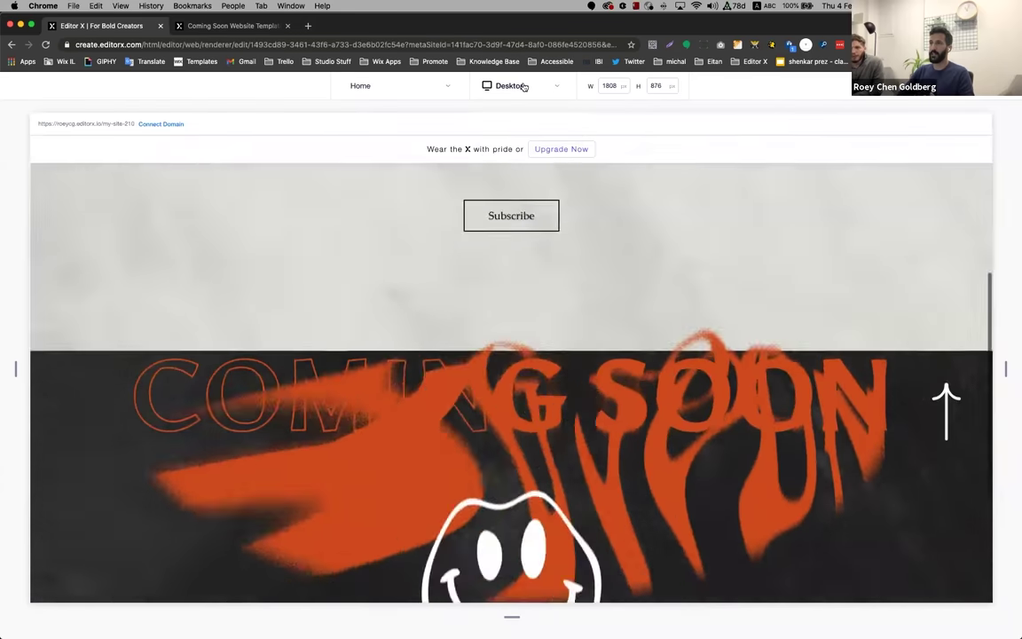
click(522, 86)
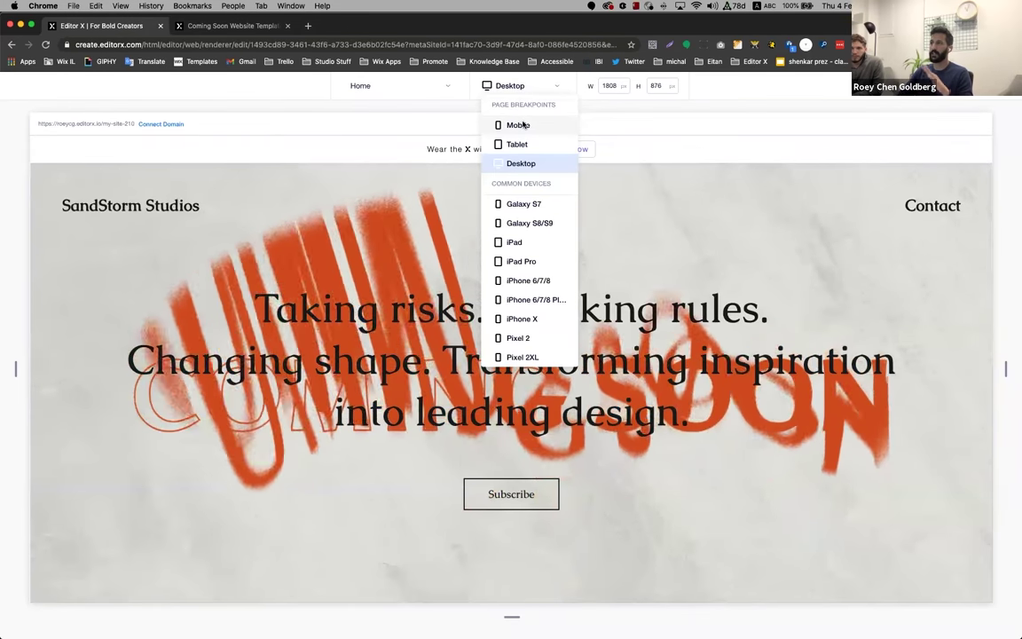
click(511, 125)
key(ctrl+p)
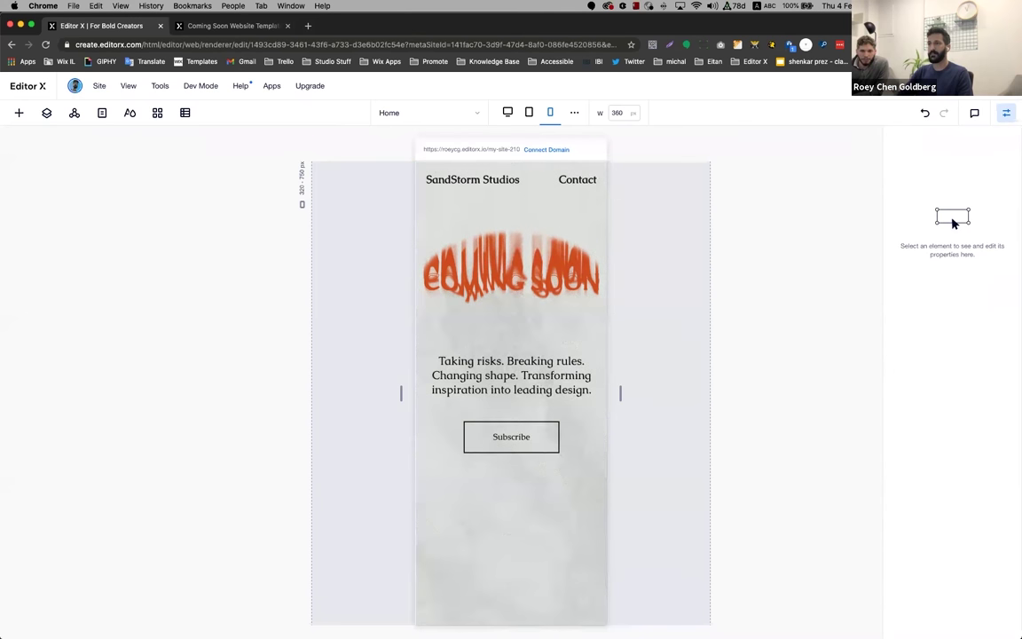
Switch to the published Coming Soon template page and review its desktop layout from the tagline to the dark section
click(255, 32)
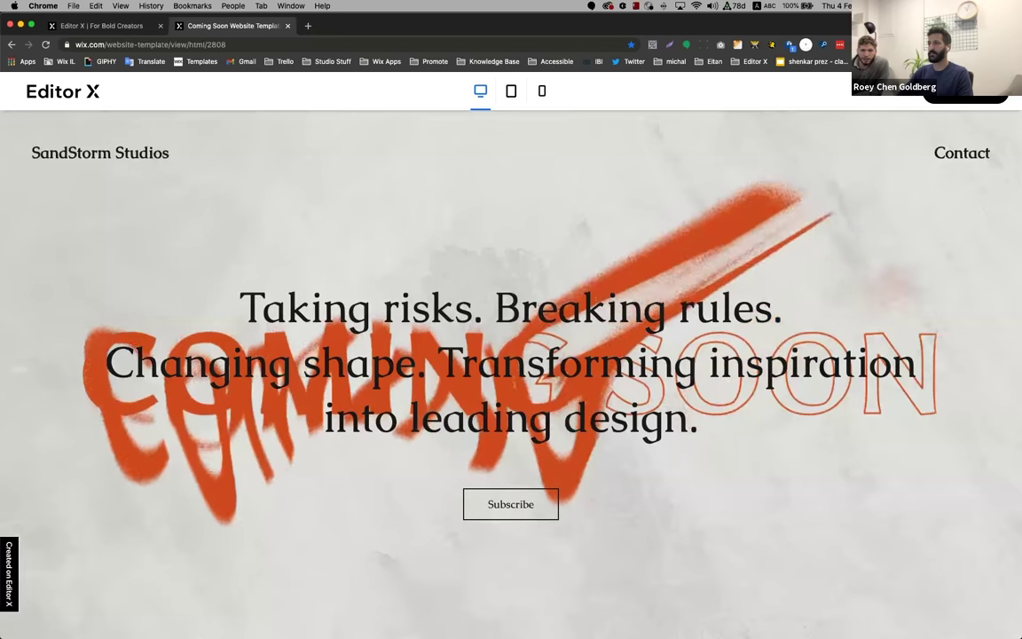
scroll(947, 374, down, 10)
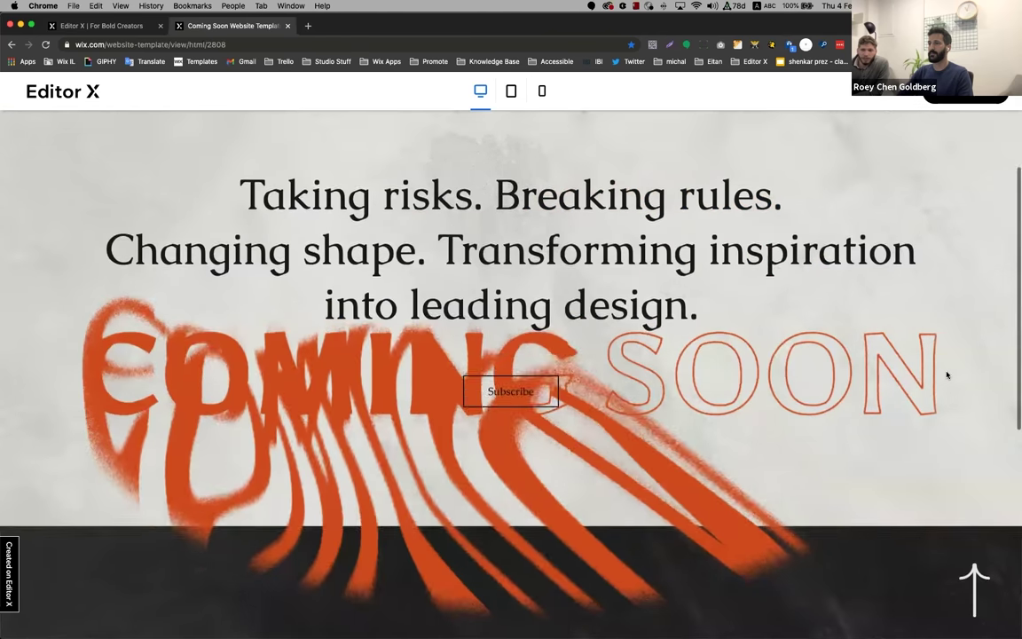